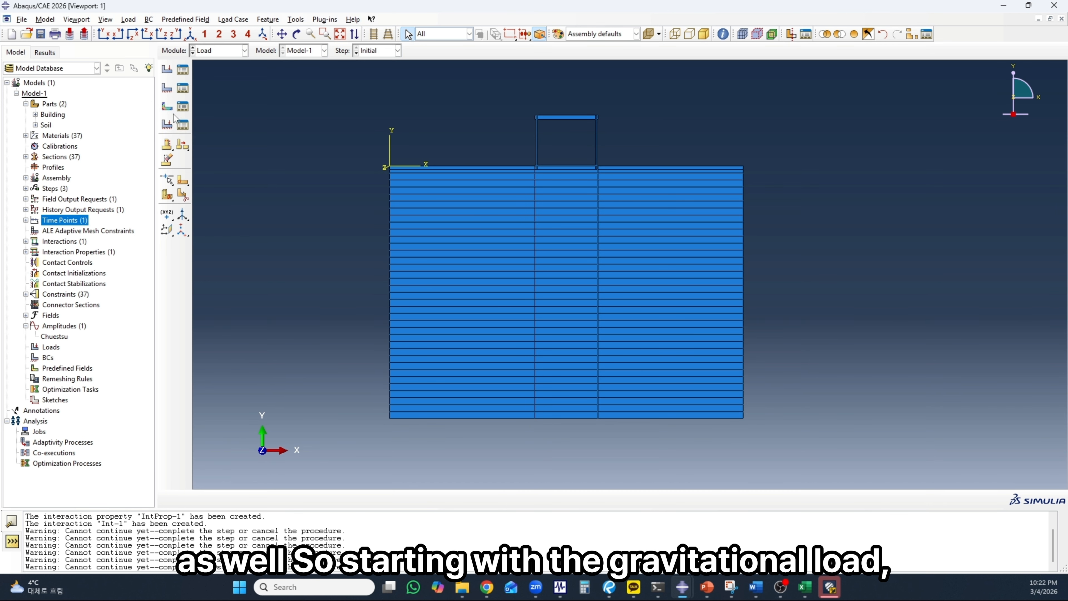
- Start a mechanical Gravity load in the Geo step
{"action": "left_click", "coordinate": [167, 70]}
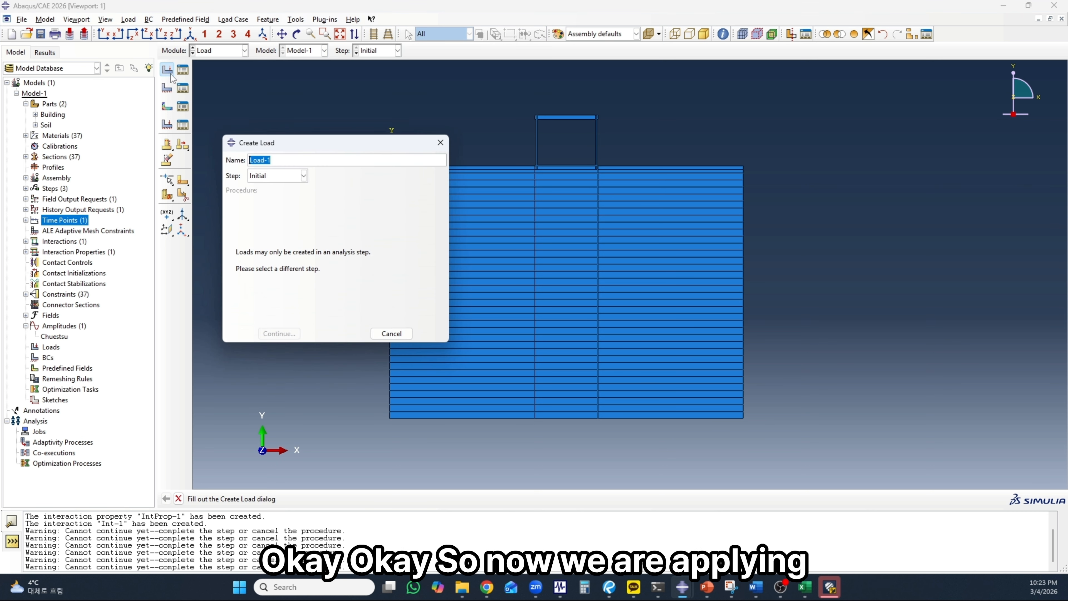
{"action": "mouse_move", "coordinate": [306, 148]}
{"action": "left_mouse_down"}
{"action": "mouse_move", "coordinate": [293, 148]}
{"action": "mouse_move", "coordinate": [312, 149]}
{"action": "left_mouse_up"}
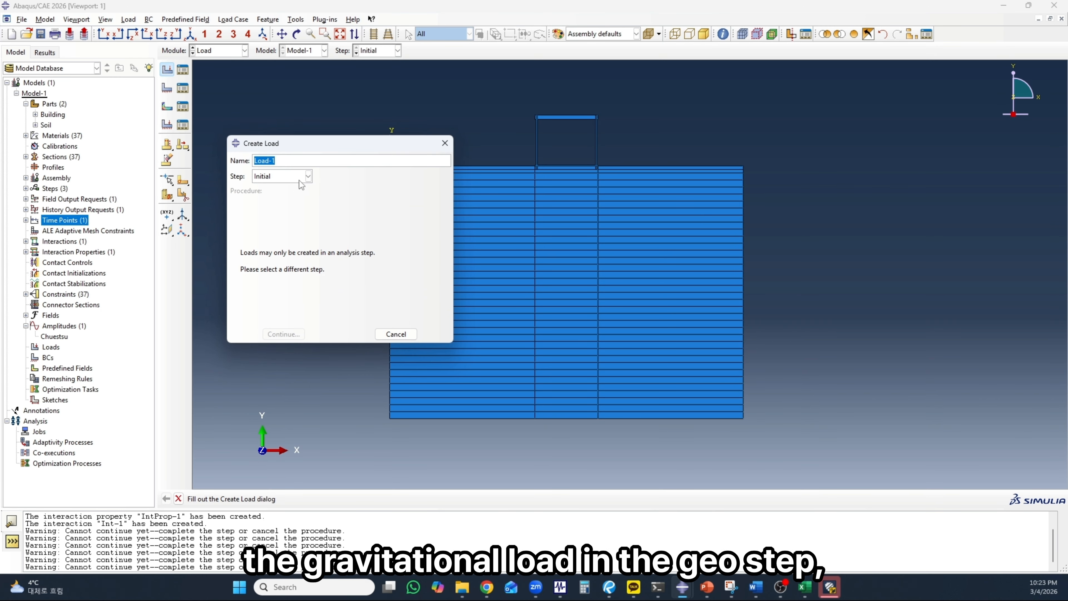
{"action": "left_click", "coordinate": [308, 175]}
{"action": "left_click", "coordinate": [267, 200]}
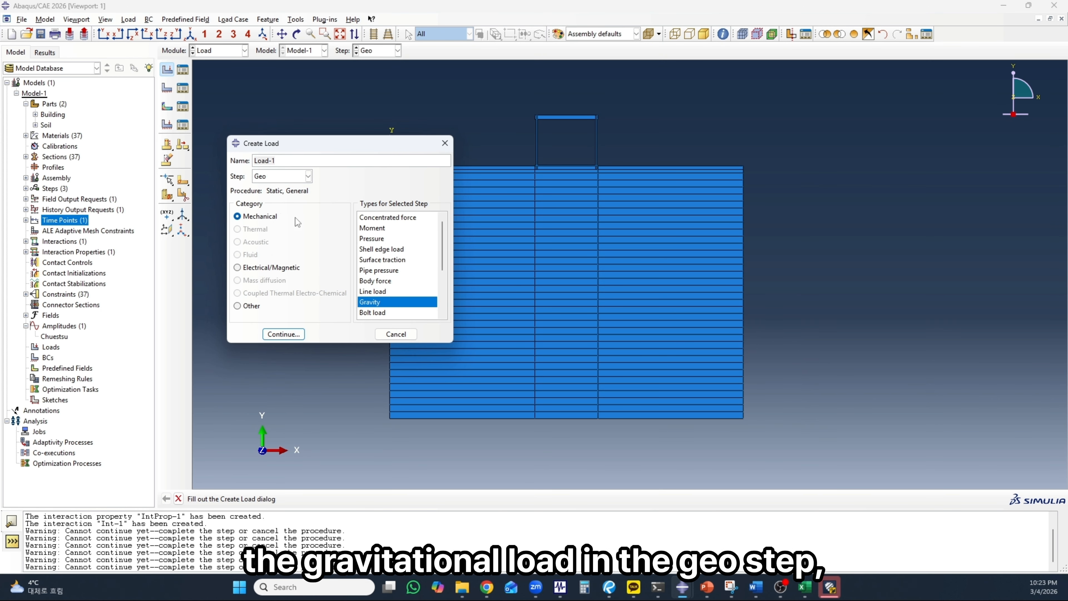
{"action": "left_click", "coordinate": [381, 302]}
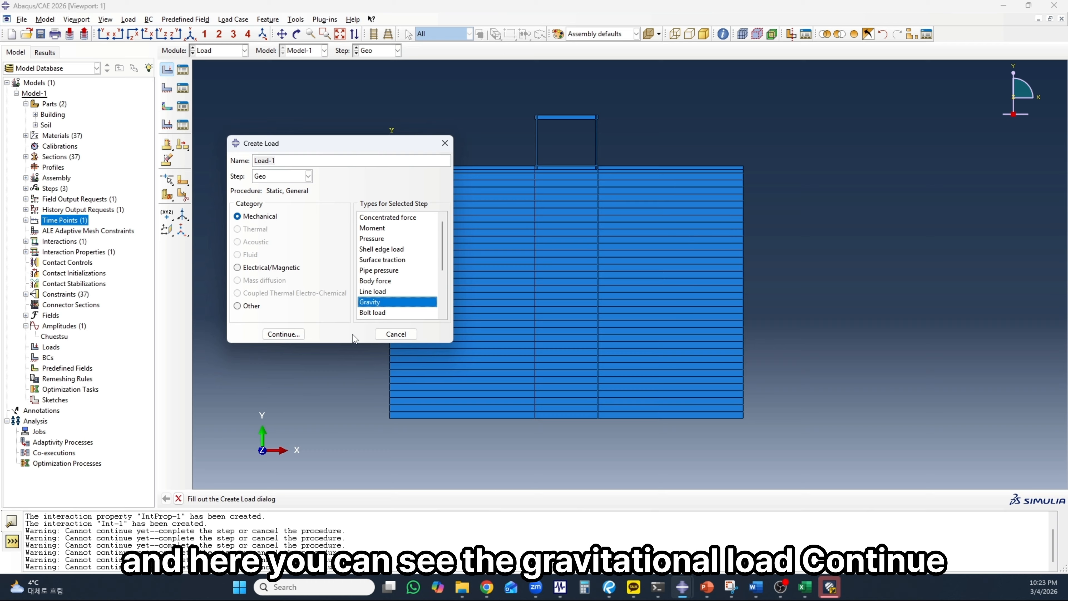
{"action": "left_click", "coordinate": [284, 335]}
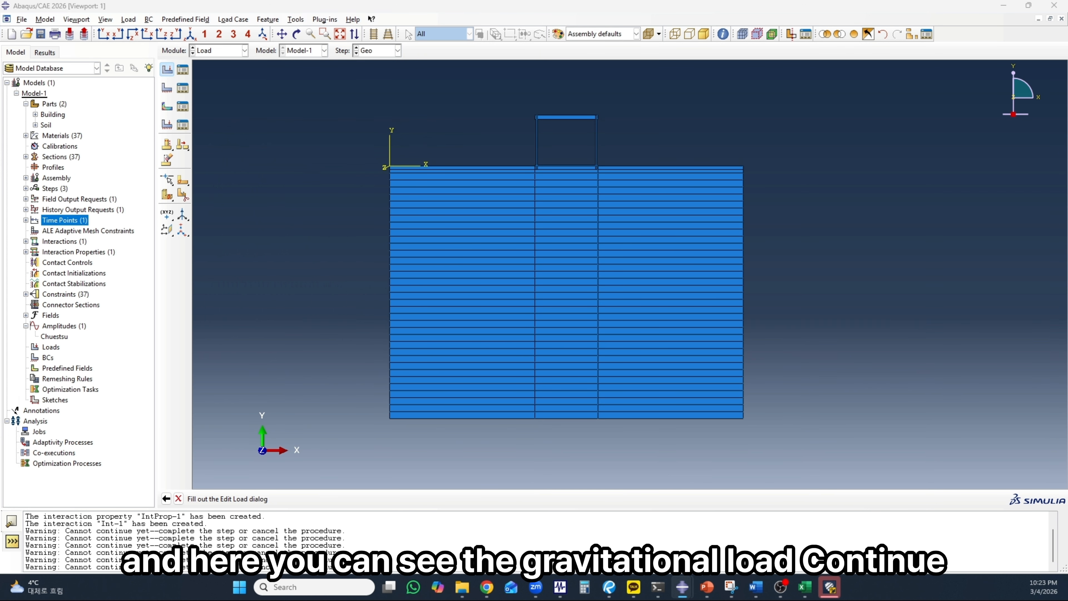
- Pick the entire assembly, both building and soil, as the gravity load's region
{"action": "left_click_drag", "start_coordinate": [335, 225], "coordinate": [303, 208]}
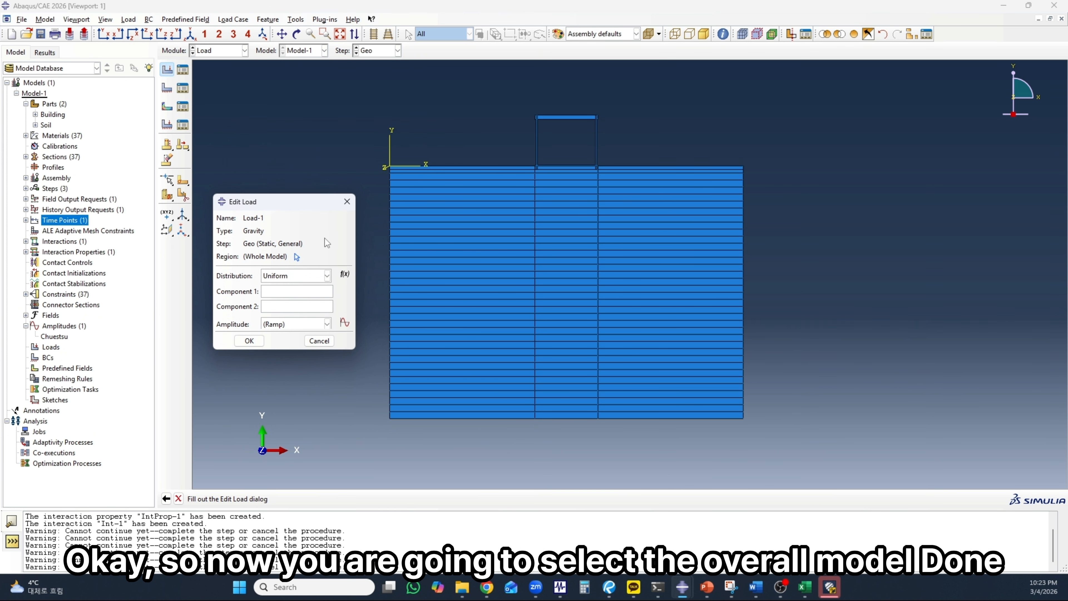
{"action": "left_click", "coordinate": [297, 257]}
{"action": "left_click_drag", "start_coordinate": [394, 115], "coordinate": [741, 397]}
{"action": "left_click", "coordinate": [437, 499]}
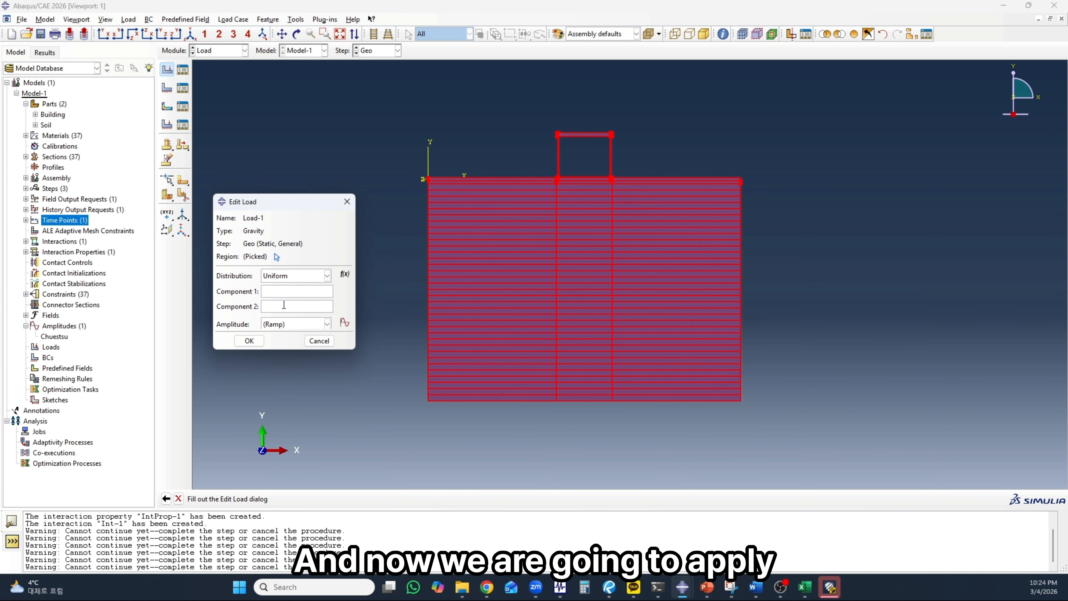
- Set the gravity load's Component 2 to -9.81 and accept the load definition
{"action": "left_click_drag", "start_coordinate": [294, 203], "coordinate": [313, 189]}
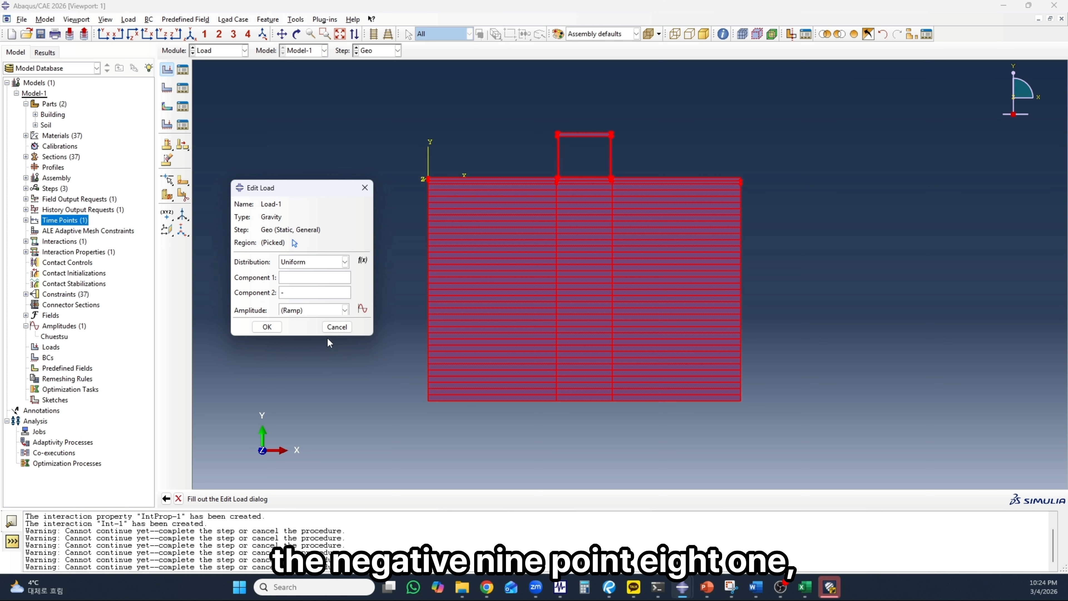
{"action": "type", "text": "-9.81"}
{"action": "left_click", "coordinate": [267, 326]}
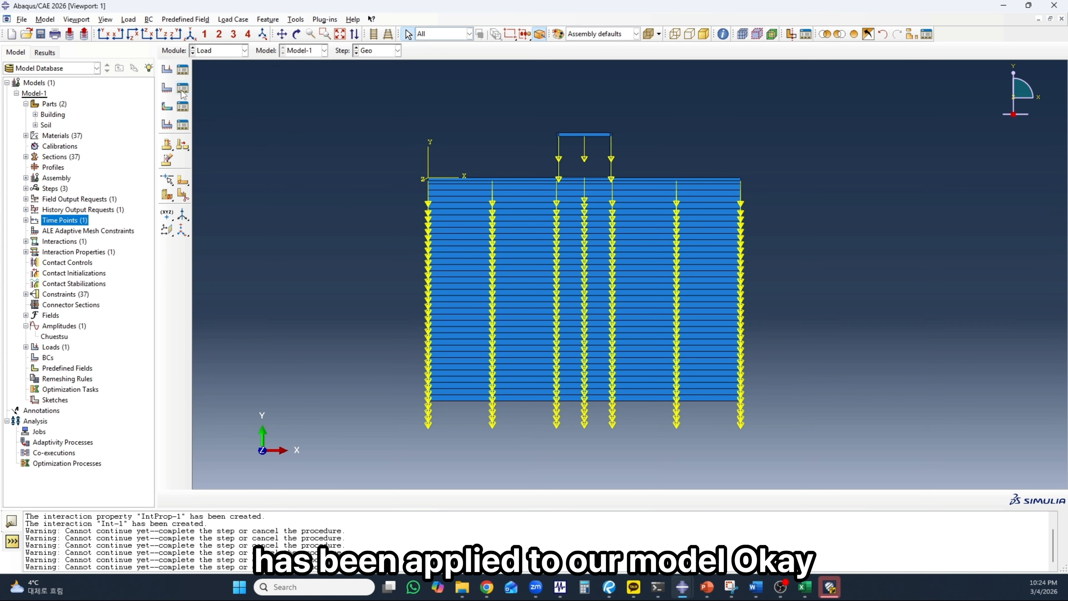
- Review in the Load Manager how the gravity load is assigned across the analysis steps
{"action": "left_click", "coordinate": [104, 34]}
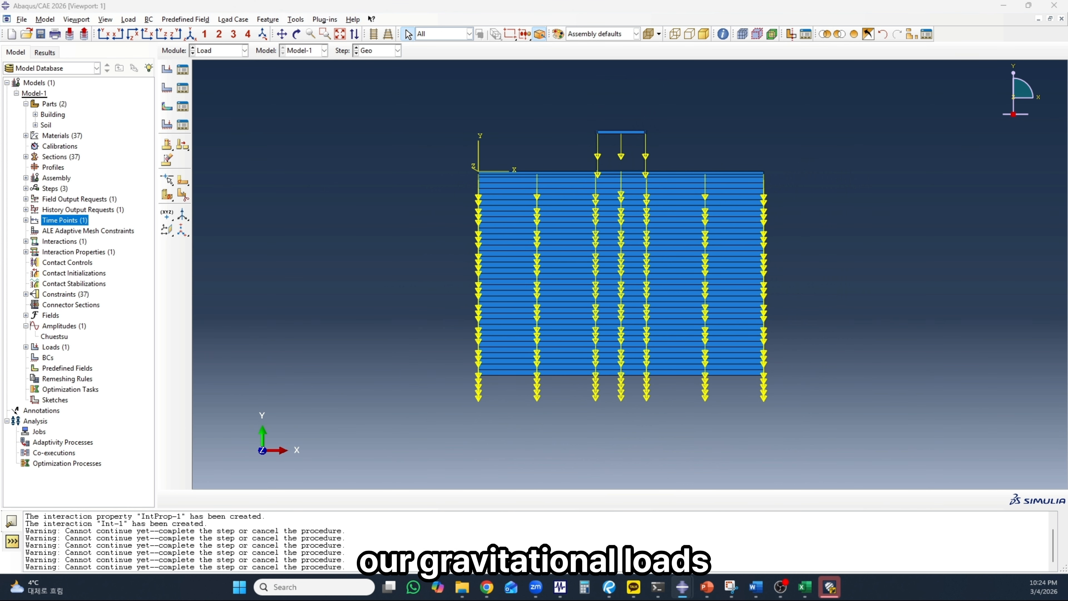
{"action": "left_click", "coordinate": [183, 69]}
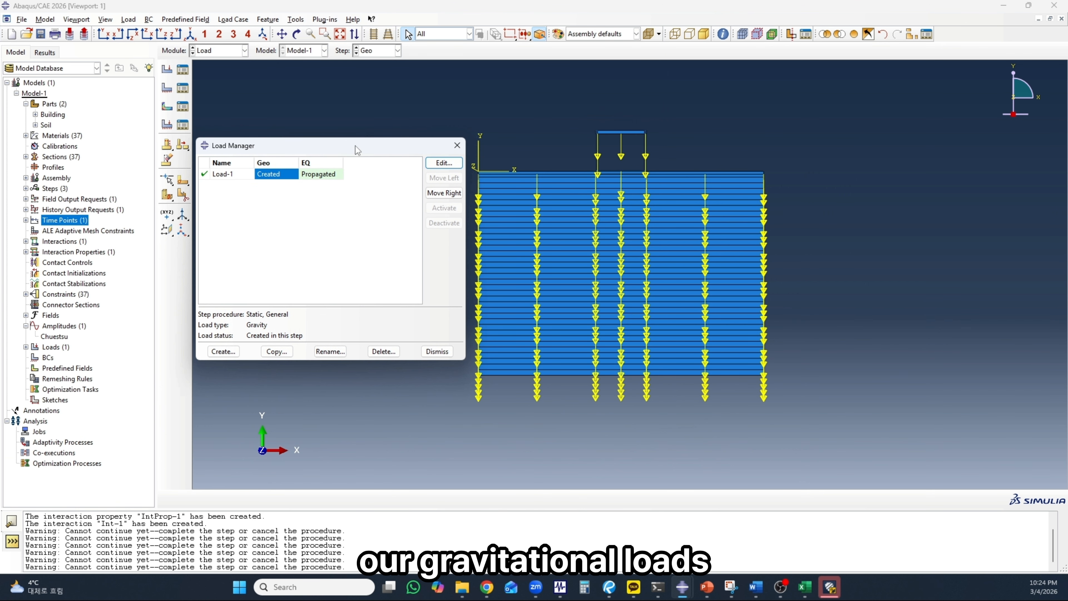
{"action": "left_click_drag", "start_coordinate": [355, 145], "coordinate": [379, 148]}
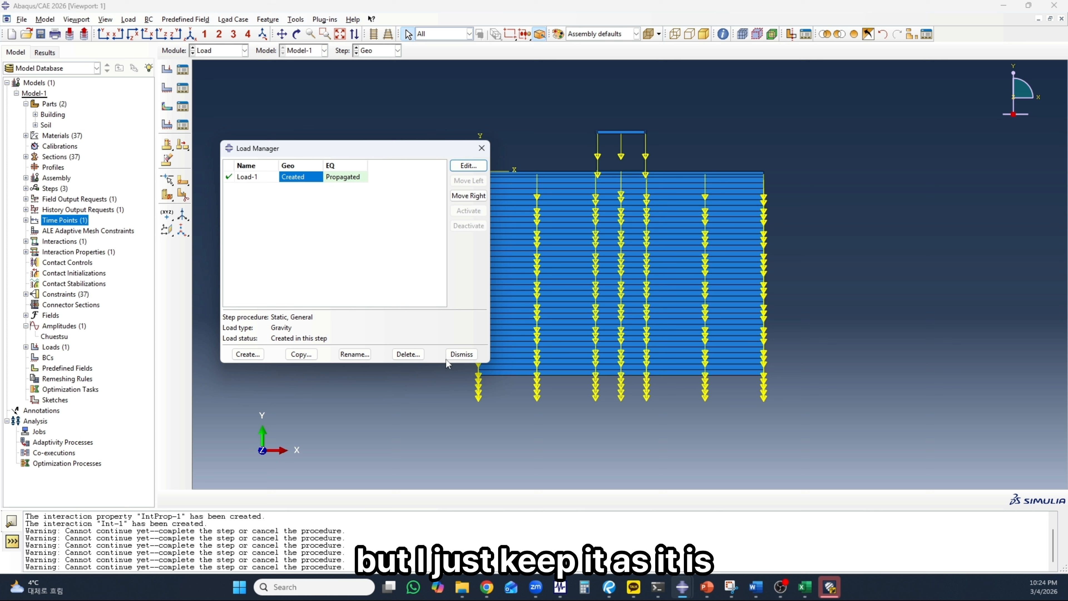
{"action": "left_click", "coordinate": [462, 358]}
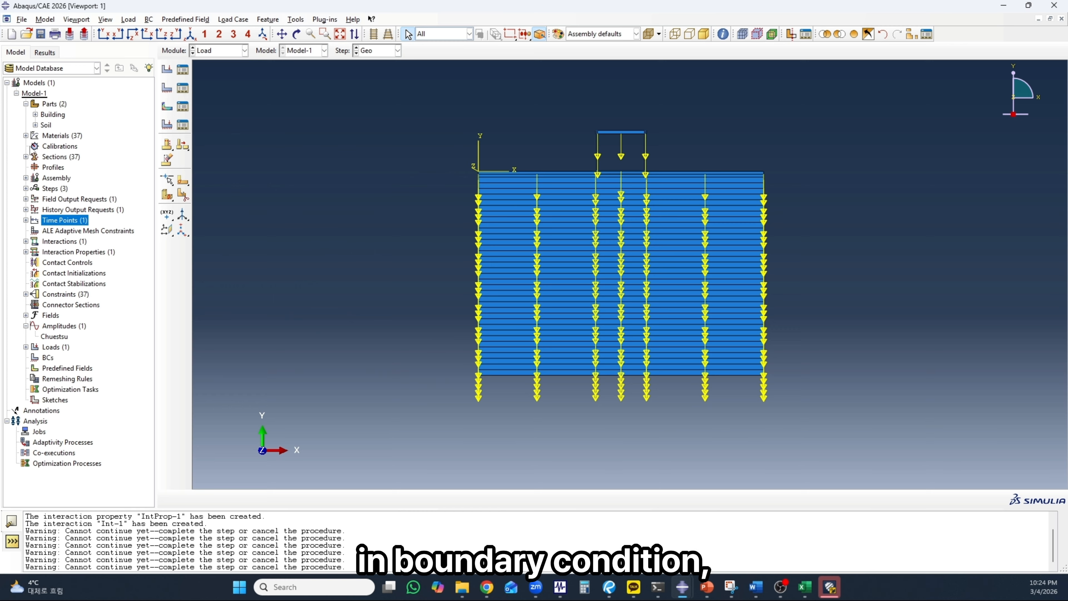
{"action": "left_click", "coordinate": [491, 364]}
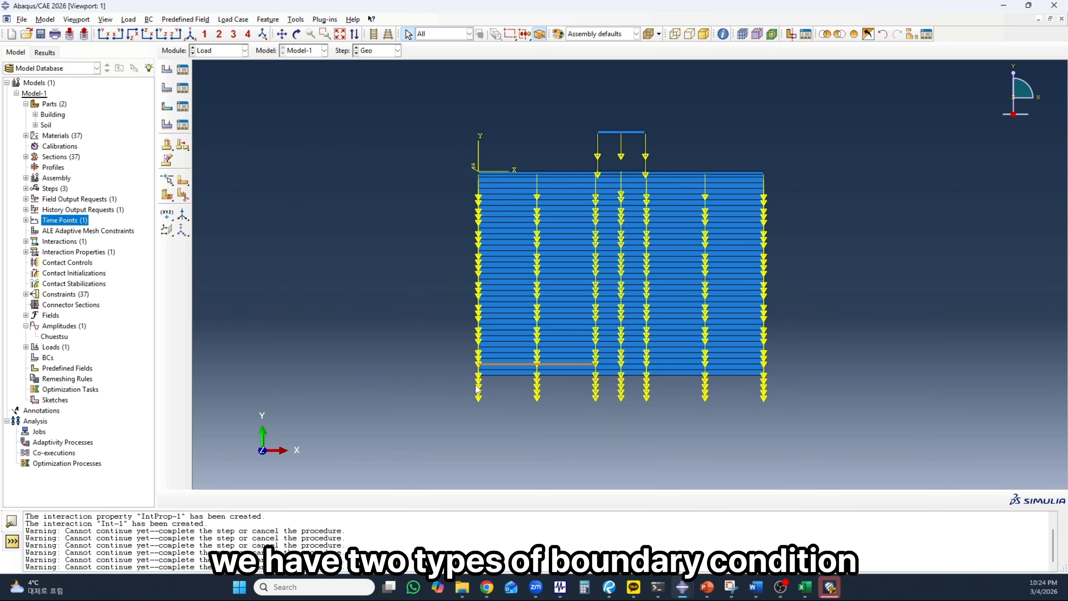
{"action": "left_click", "coordinate": [486, 375]}
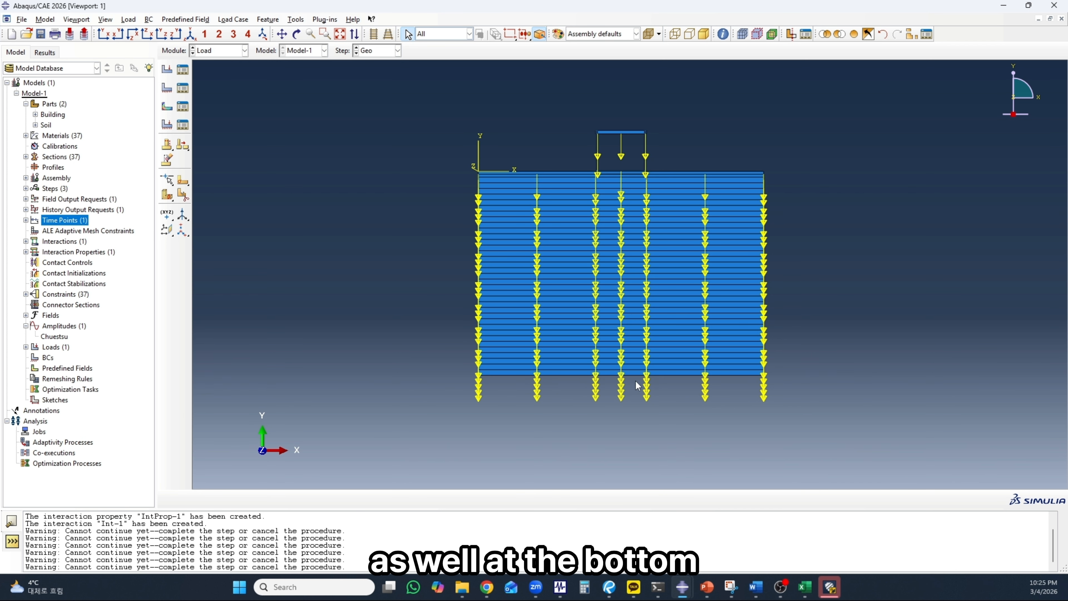
- Start a mechanical Displacement/Rotation boundary condition in the Initial step
{"action": "left_click", "coordinate": [167, 89]}
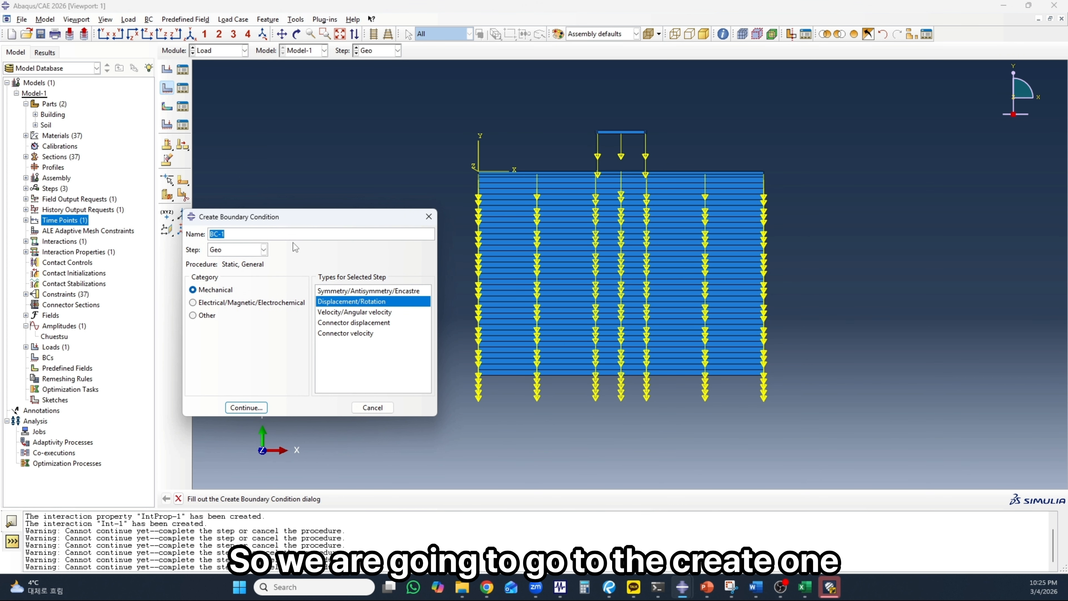
{"action": "left_click", "coordinate": [264, 250]}
{"action": "left_click", "coordinate": [241, 259]}
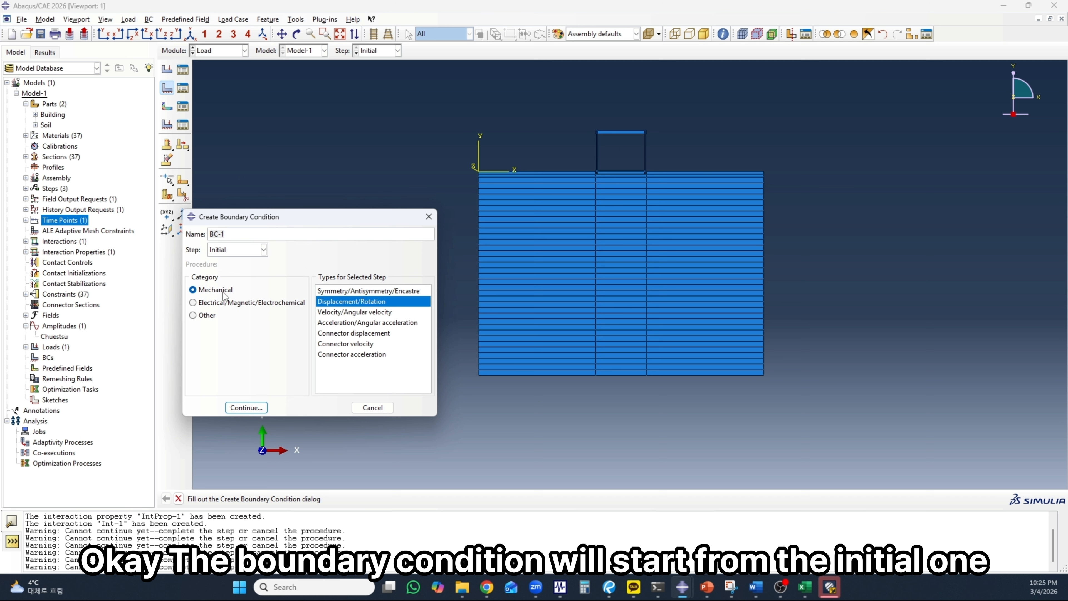
{"action": "left_click", "coordinate": [365, 300]}
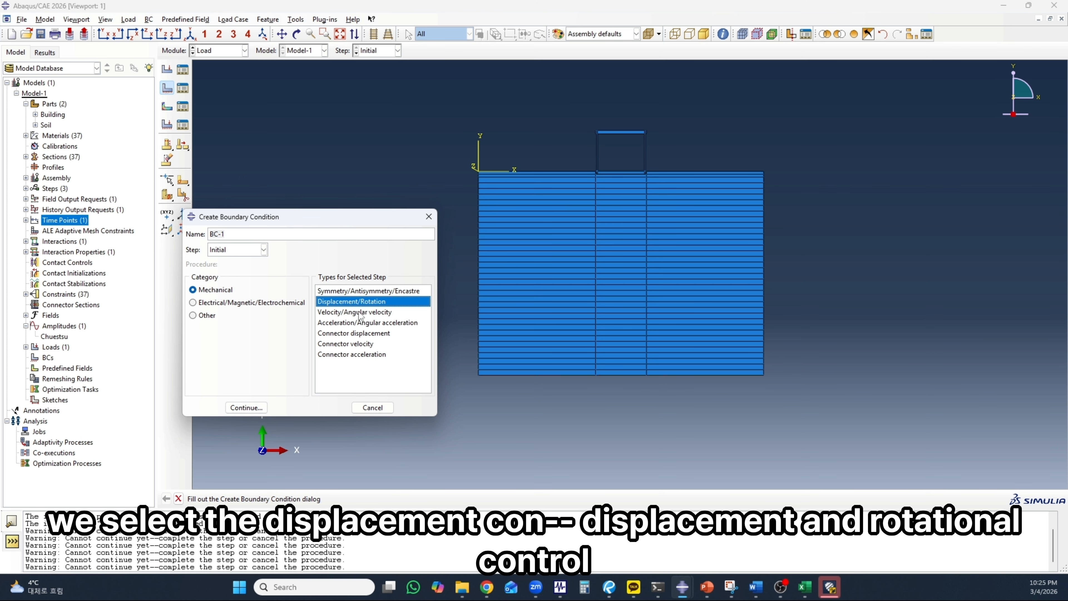
{"action": "left_click", "coordinate": [246, 408]}
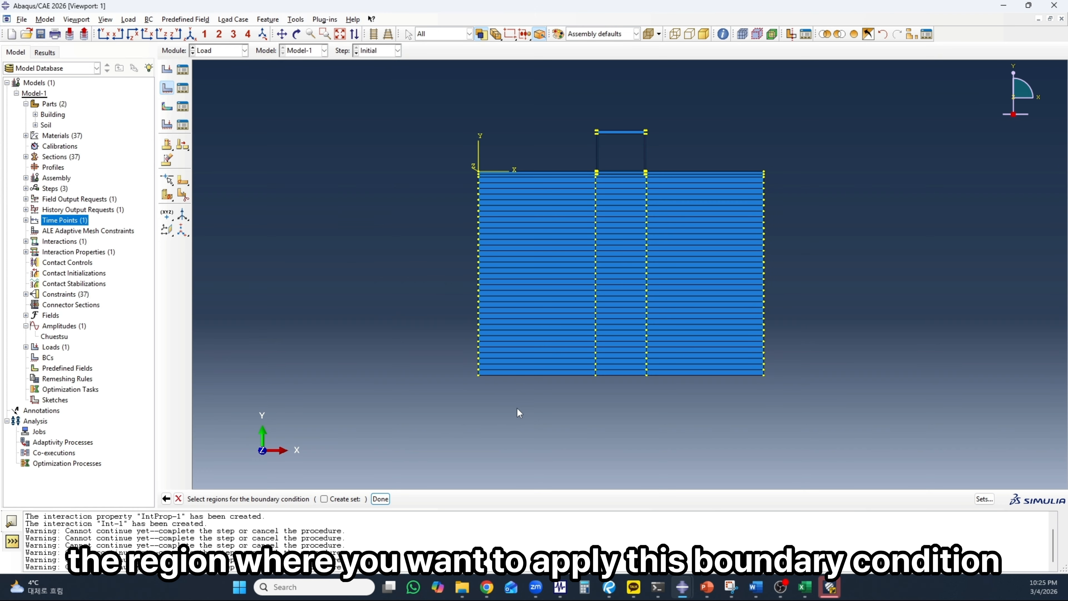
- Pick the three bottom edges of the soil as the displacement boundary condition's region
{"action": "scroll", "coordinate": [570, 365], "scroll_direction": "up", "scroll_amount": 3}
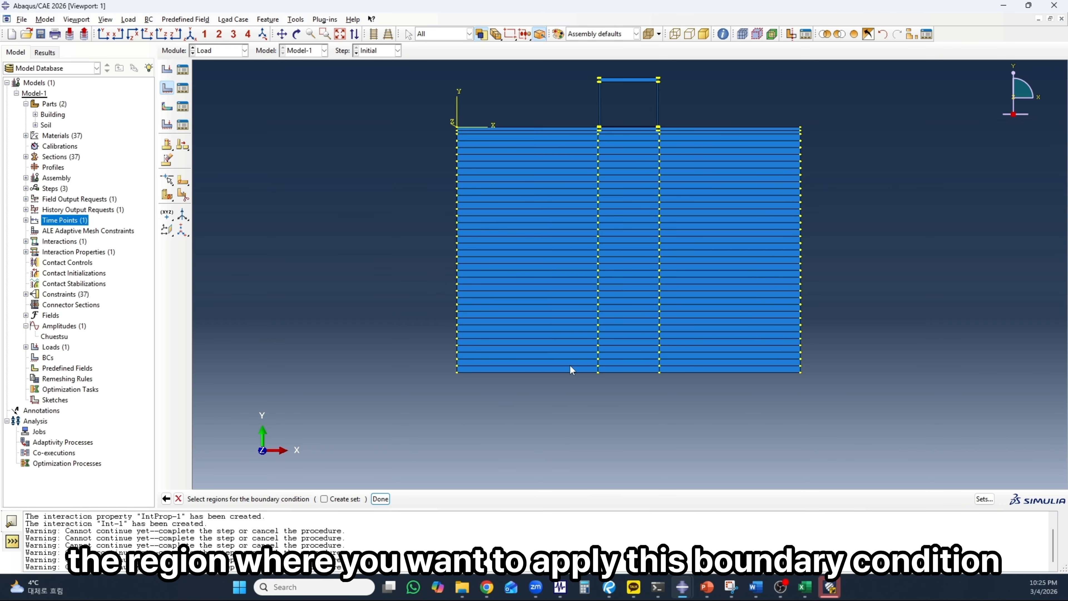
{"action": "left_click", "coordinate": [542, 379]}
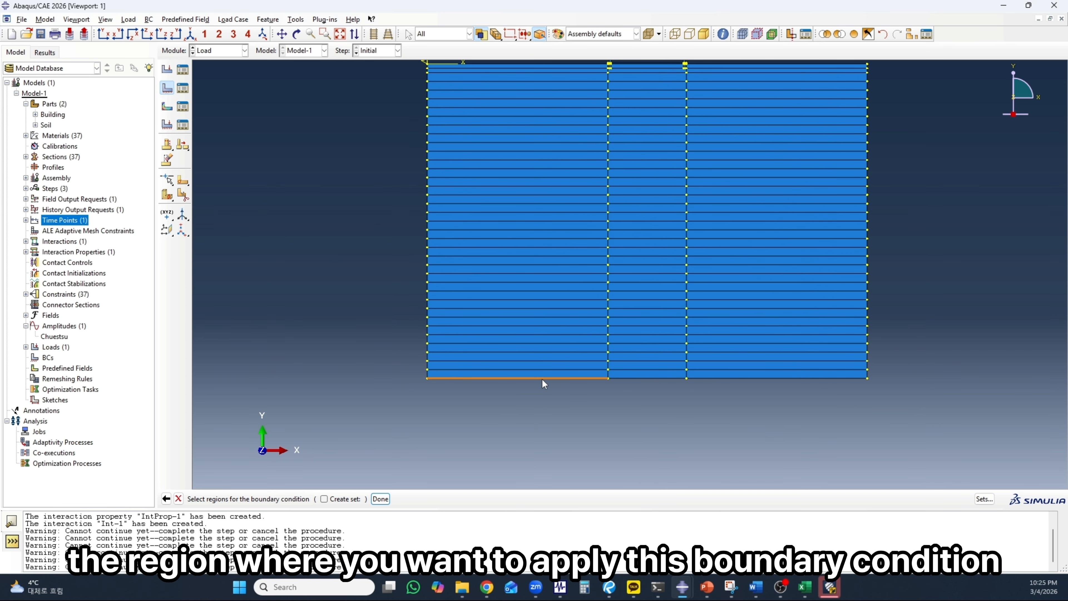
{"action": "left_click", "coordinate": [645, 379], "text": "shift"}
{"action": "left_click", "coordinate": [747, 379], "text": "shift"}
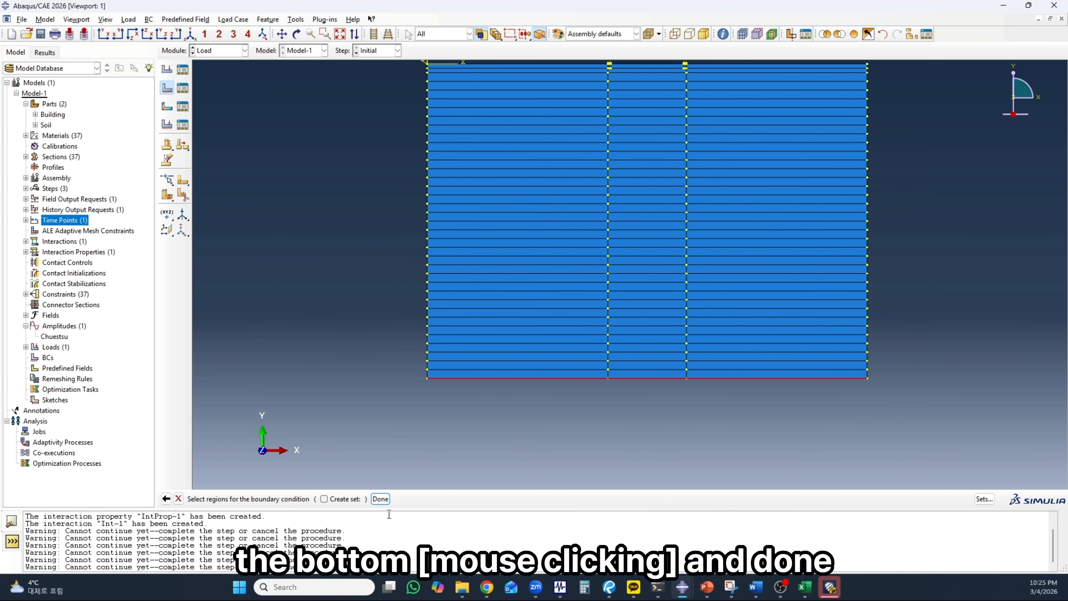
{"action": "left_click", "coordinate": [381, 499]}
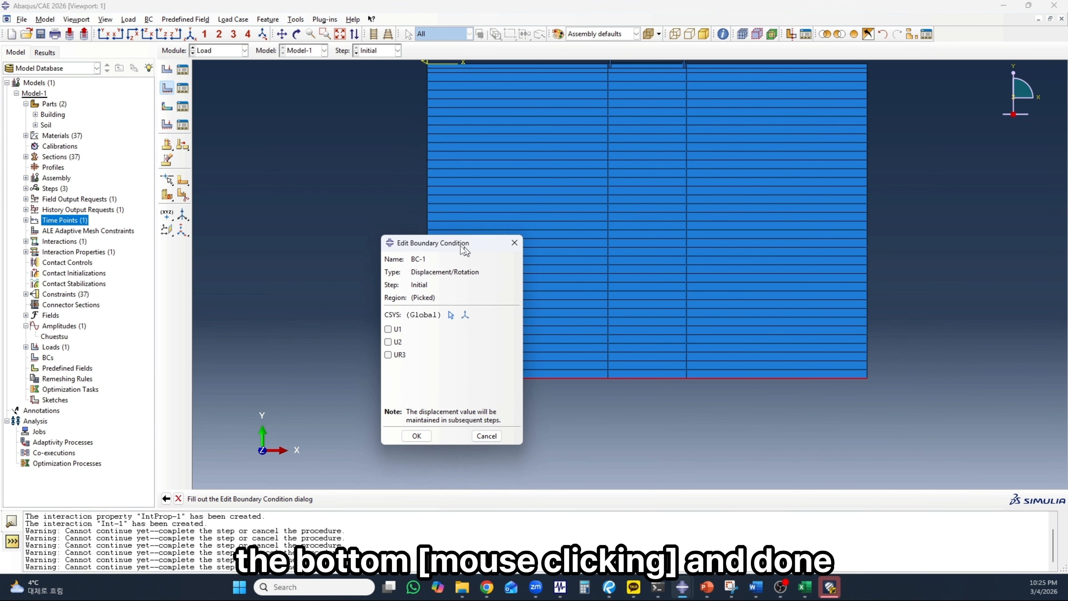
- Fix U1, U2 and UR3 along the soil base and accept the boundary condition
{"action": "left_click_drag", "start_coordinate": [465, 251], "coordinate": [345, 220]}
{"action": "scroll", "coordinate": [489, 329], "scroll_direction": "down", "scroll_amount": 1}
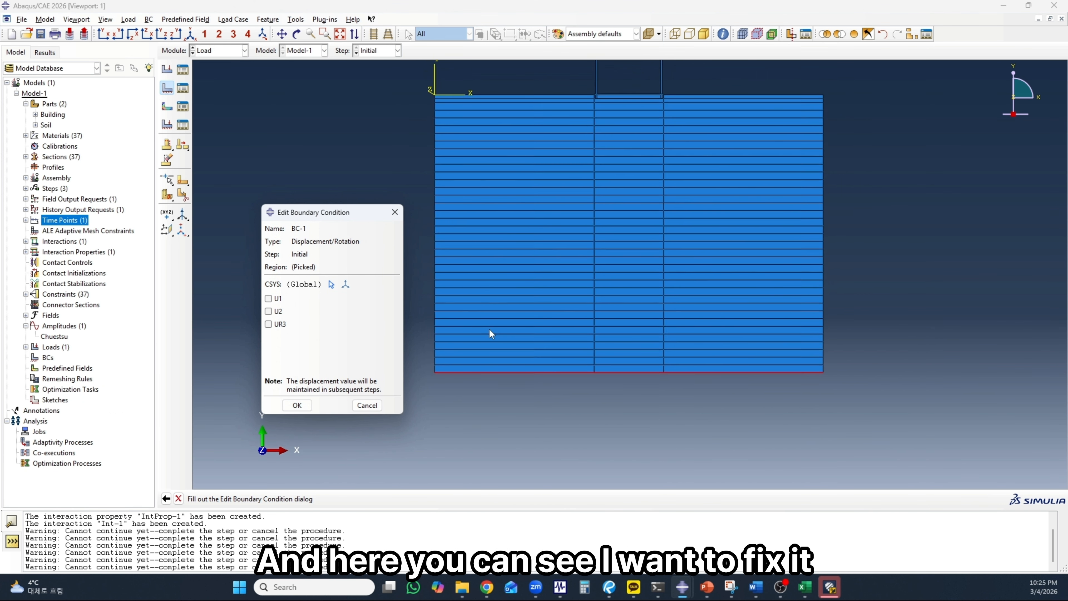
{"action": "scroll", "coordinate": [489, 334], "scroll_direction": "down", "scroll_amount": 1}
{"action": "left_click", "coordinate": [268, 298]}
{"action": "left_click", "coordinate": [269, 312]}
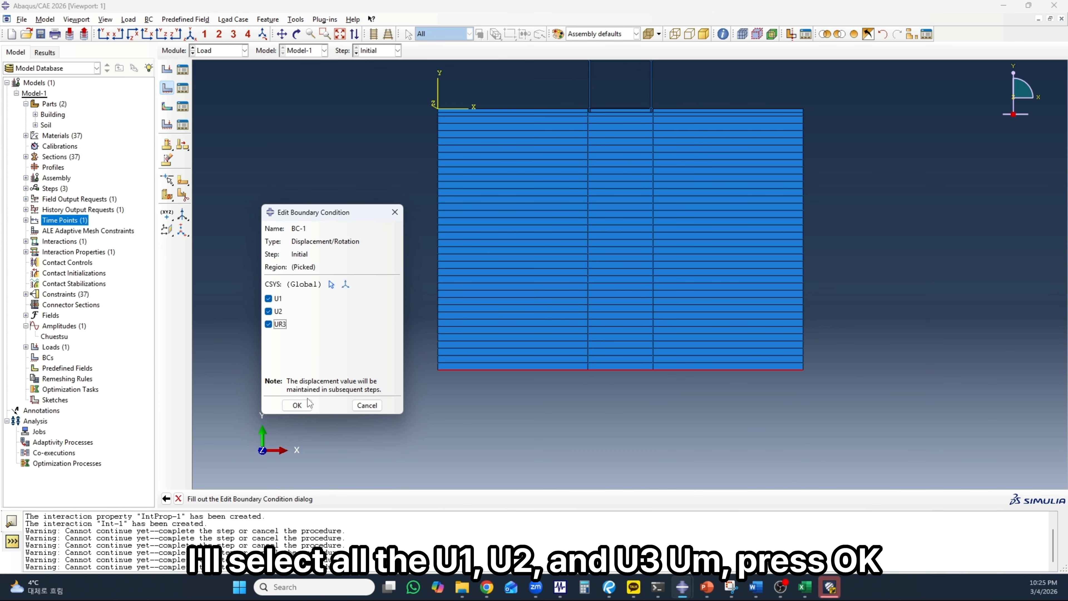
{"action": "left_click", "coordinate": [305, 407]}
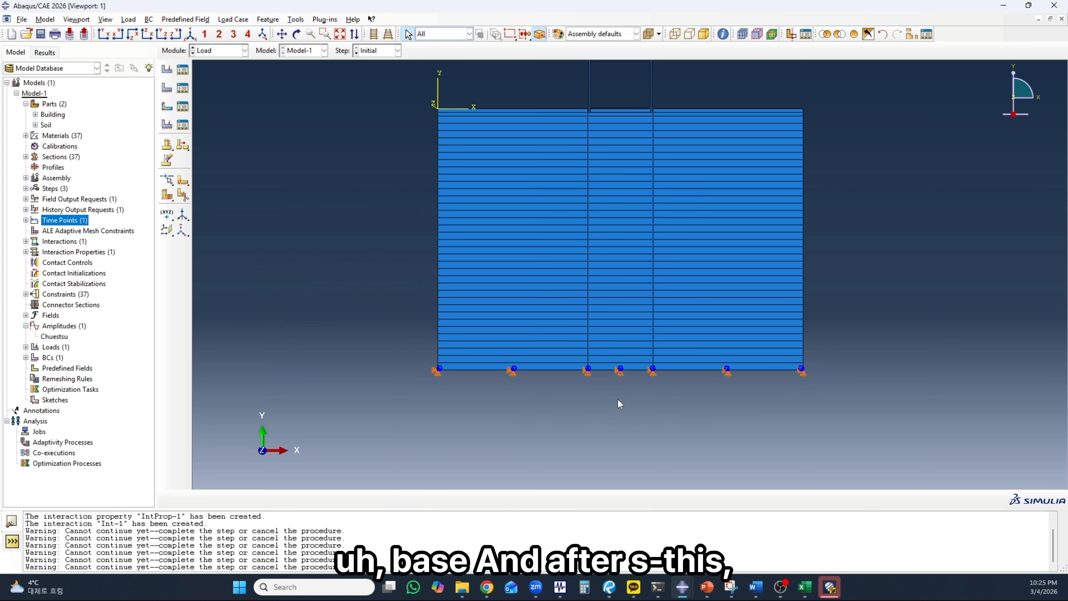
{"action": "scroll", "coordinate": [589, 412], "scroll_direction": "down", "scroll_amount": 1}
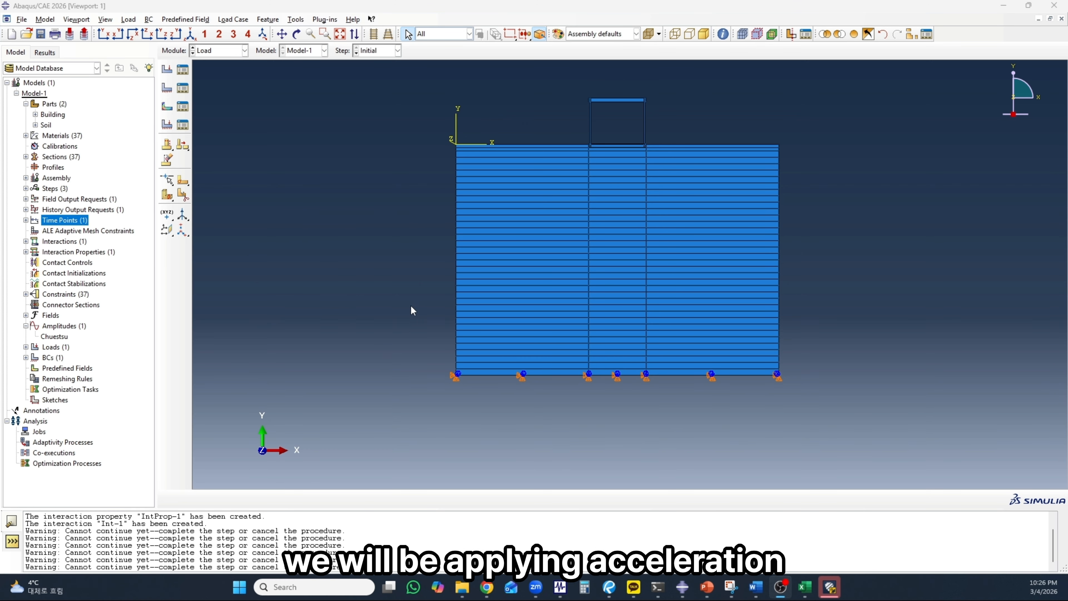
- Start a mechanical Acceleration/Angular acceleration boundary condition in the EQ step
{"action": "left_click", "coordinate": [167, 88]}
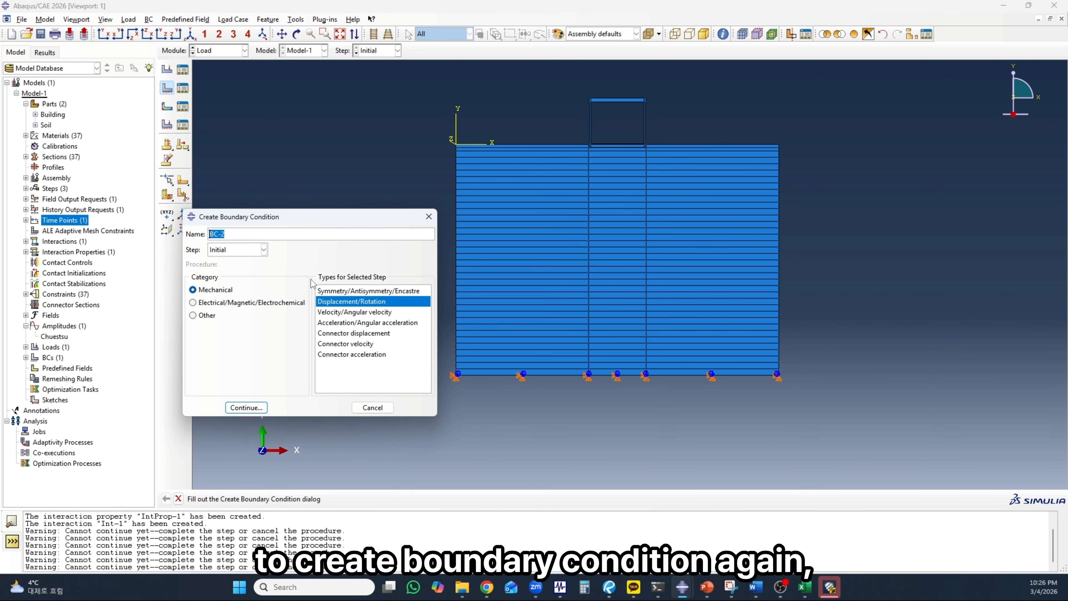
{"action": "left_click", "coordinate": [265, 250]}
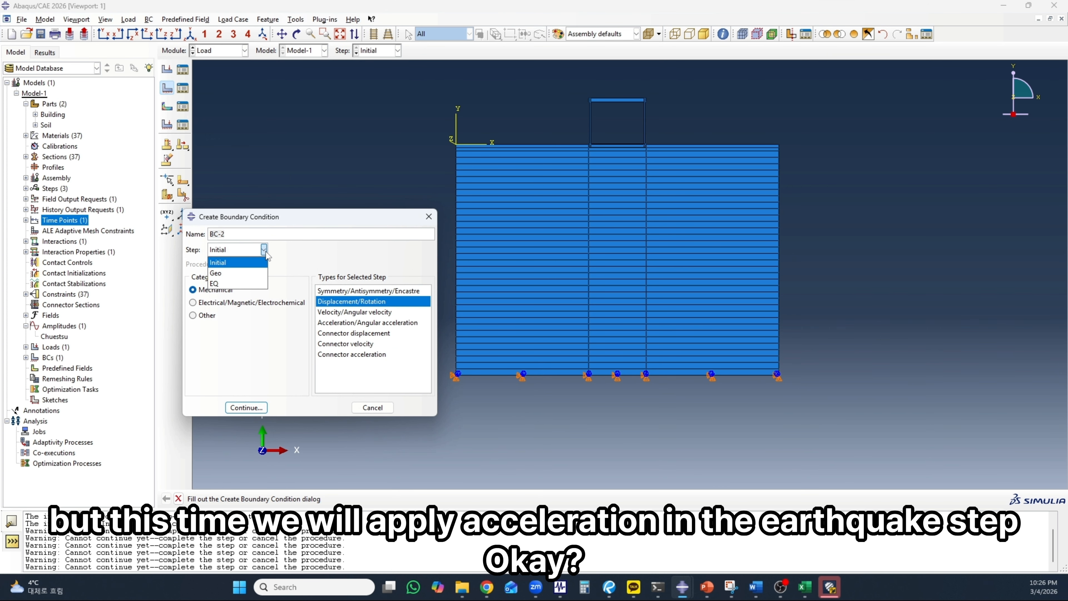
{"action": "left_click", "coordinate": [217, 285]}
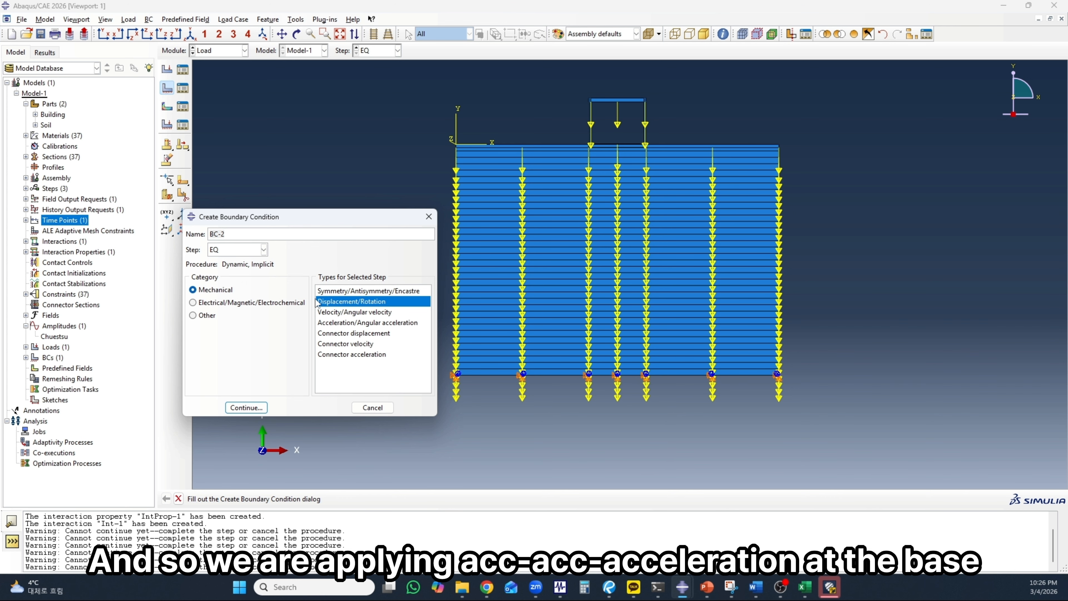
{"action": "left_click", "coordinate": [348, 324]}
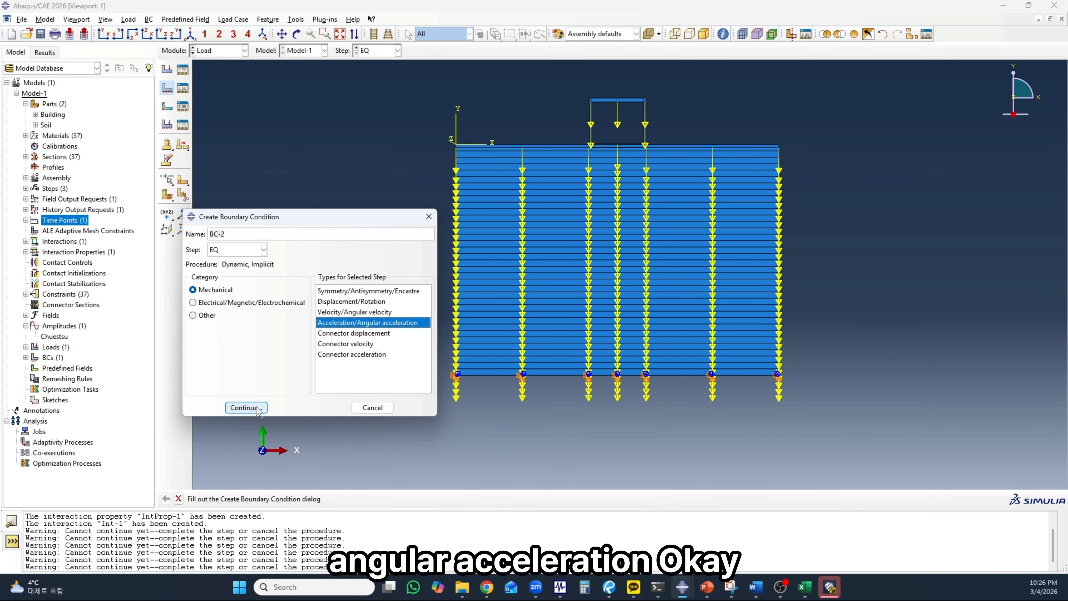
{"action": "left_click", "coordinate": [246, 407]}
- Pick the three bottom edges of the soil as the acceleration boundary condition's region
{"action": "scroll", "coordinate": [607, 412], "scroll_direction": "up", "scroll_amount": 1}
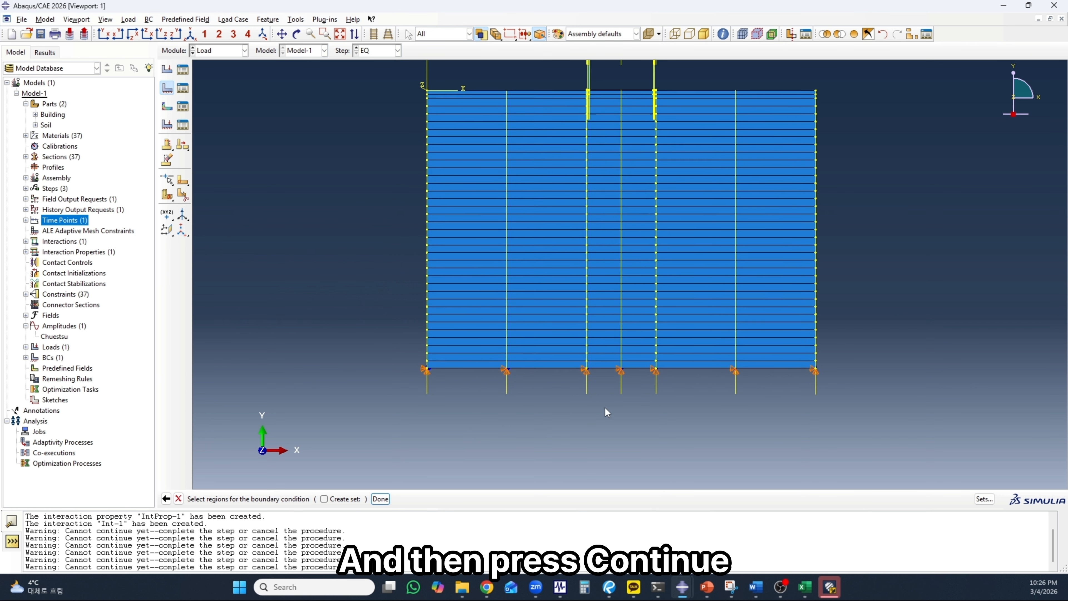
{"action": "scroll", "coordinate": [607, 413], "scroll_direction": "up", "scroll_amount": 3}
{"action": "left_click", "coordinate": [486, 351]}
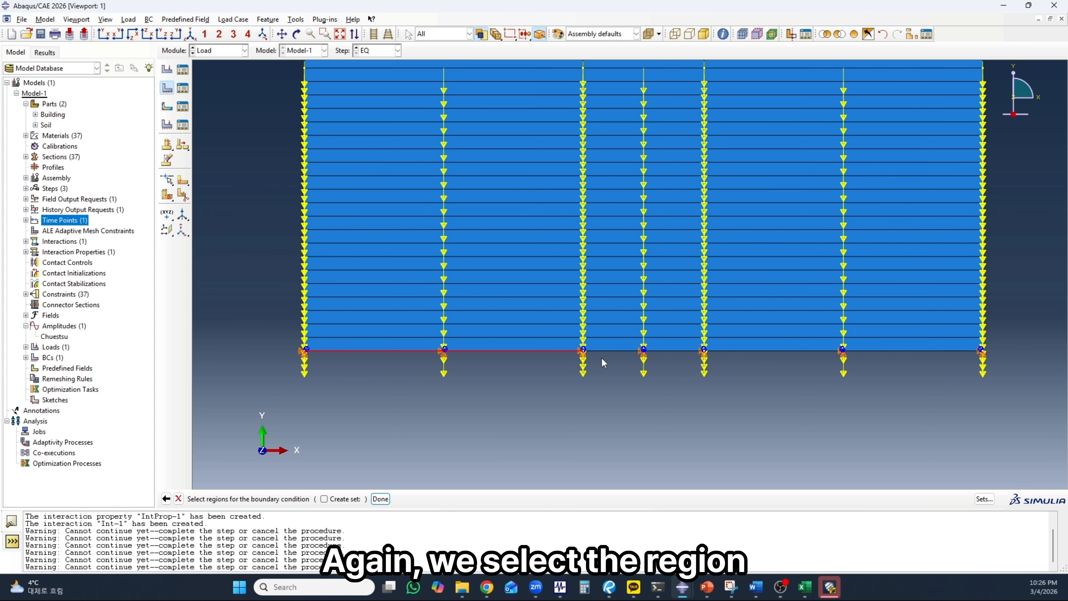
{"action": "left_click", "coordinate": [610, 351], "text": "shift"}
{"action": "left_click", "coordinate": [759, 352], "text": "shift"}
{"action": "left_click", "coordinate": [381, 499]}
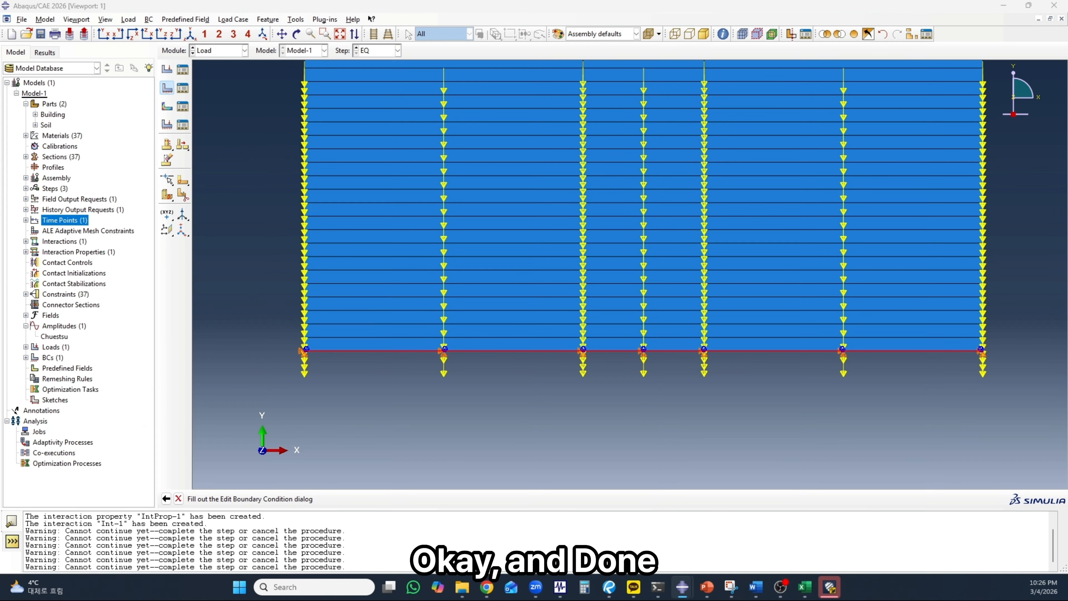
{"action": "left_click_drag", "start_coordinate": [369, 215], "coordinate": [450, 199]}
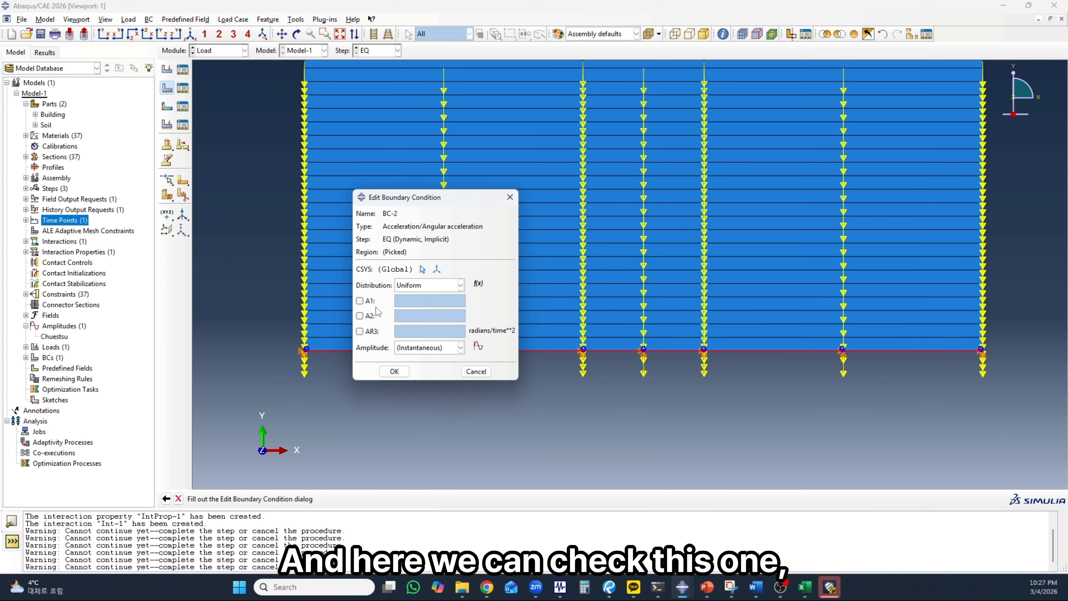
- Set the base acceleration A1 to 9.81 with the Chuestsu amplitude and accept the boundary condition
{"action": "left_click", "coordinate": [360, 301]}
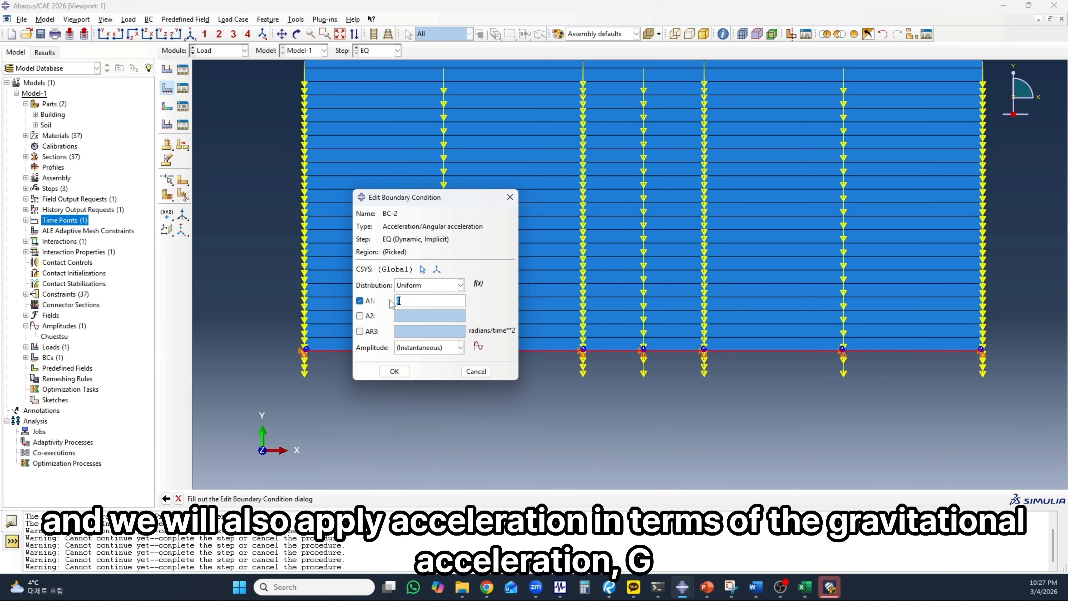
{"action": "type", "text": "9.81"}
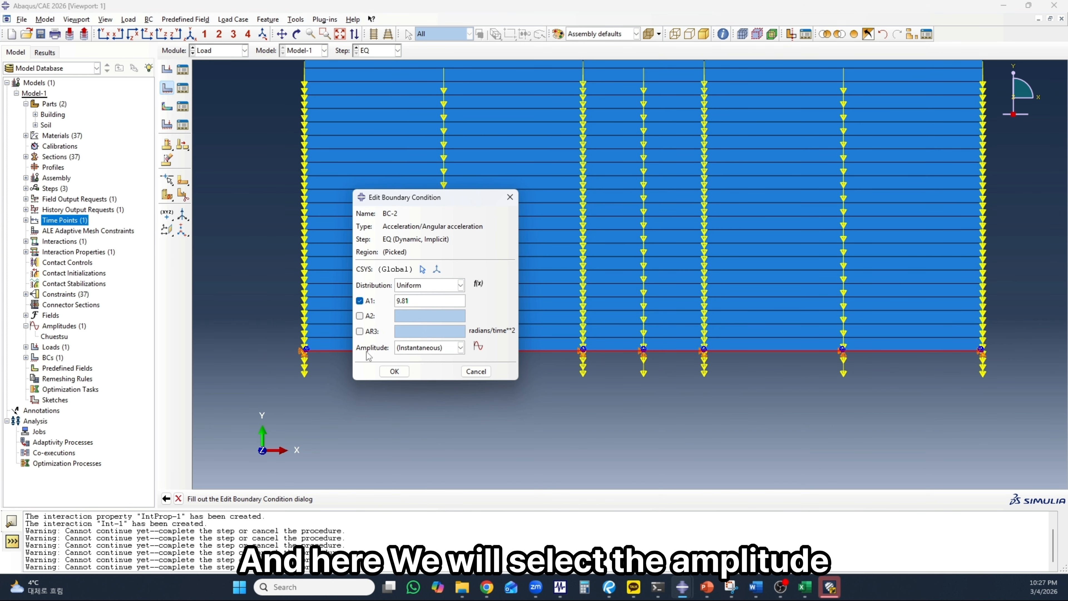
{"action": "left_click", "coordinate": [460, 348]}
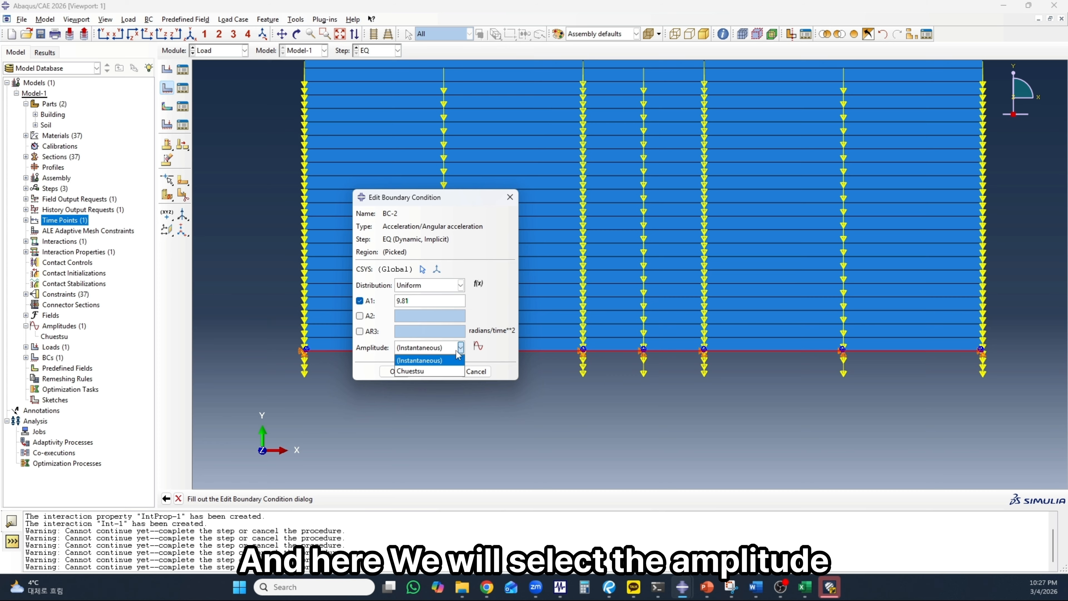
{"action": "left_click", "coordinate": [411, 371]}
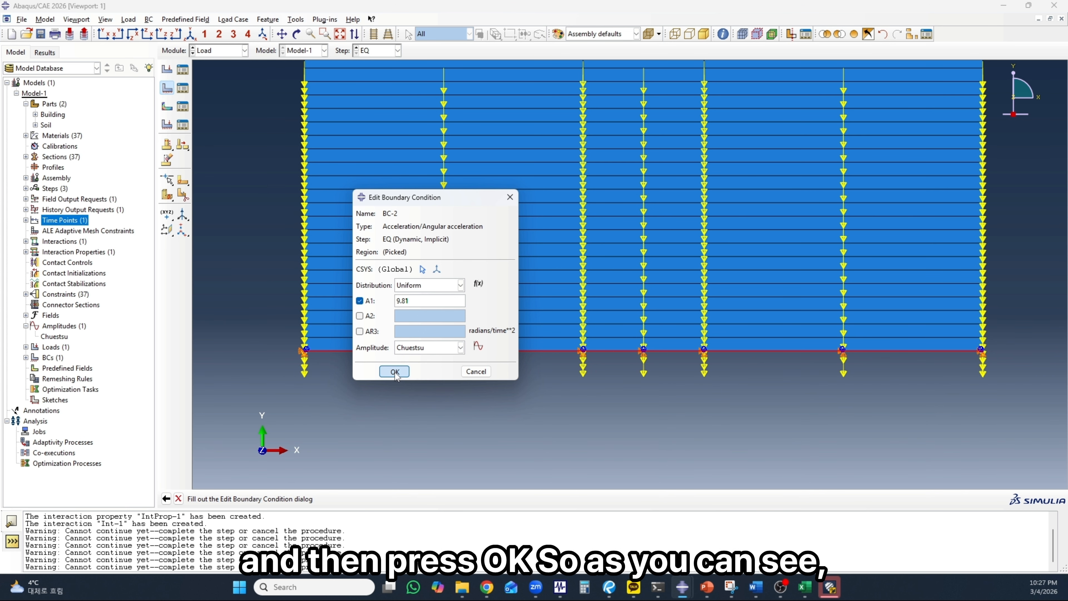
{"action": "left_click", "coordinate": [394, 371]}
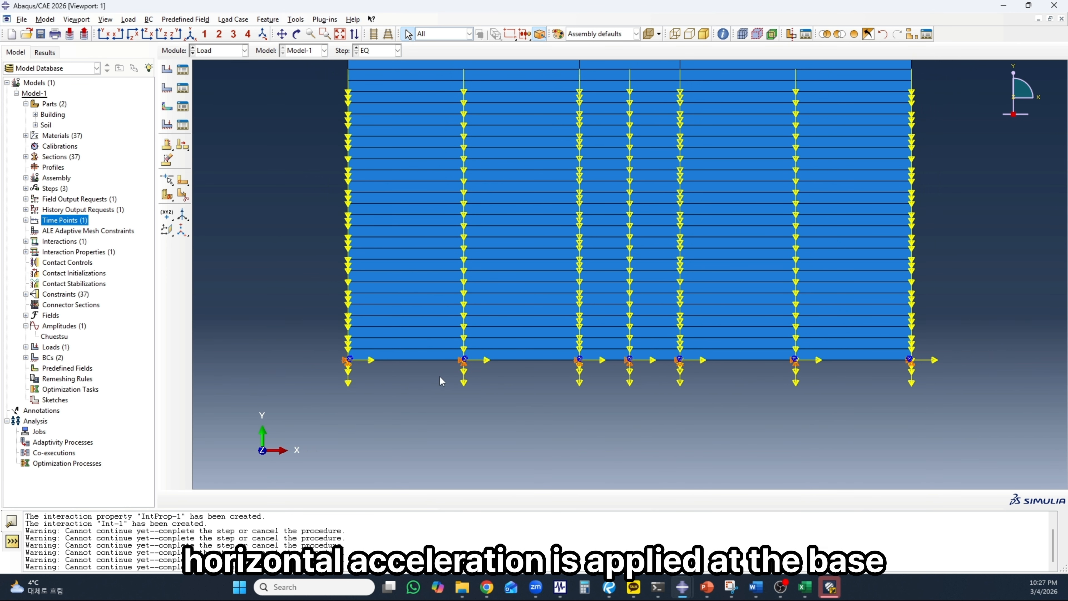
- Rename the displacement boundary condition BC-1 as Fixed Base in the Boundary Condition Manager
{"action": "scroll", "coordinate": [487, 432], "scroll_direction": "down", "scroll_amount": 2}
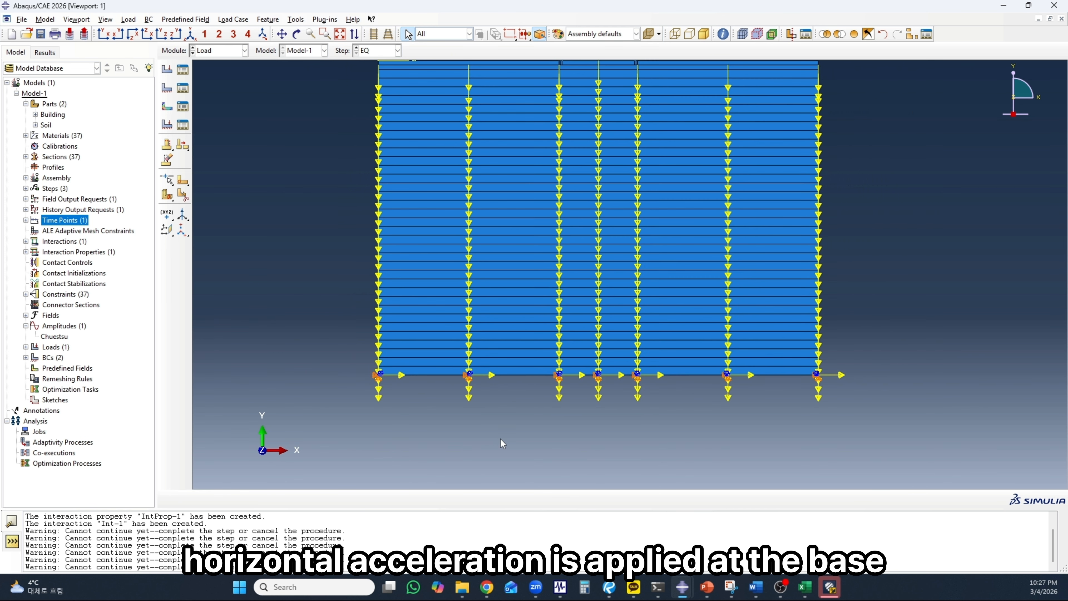
{"action": "scroll", "coordinate": [501, 439], "scroll_direction": "down", "scroll_amount": 1}
{"action": "left_click", "coordinate": [183, 90]}
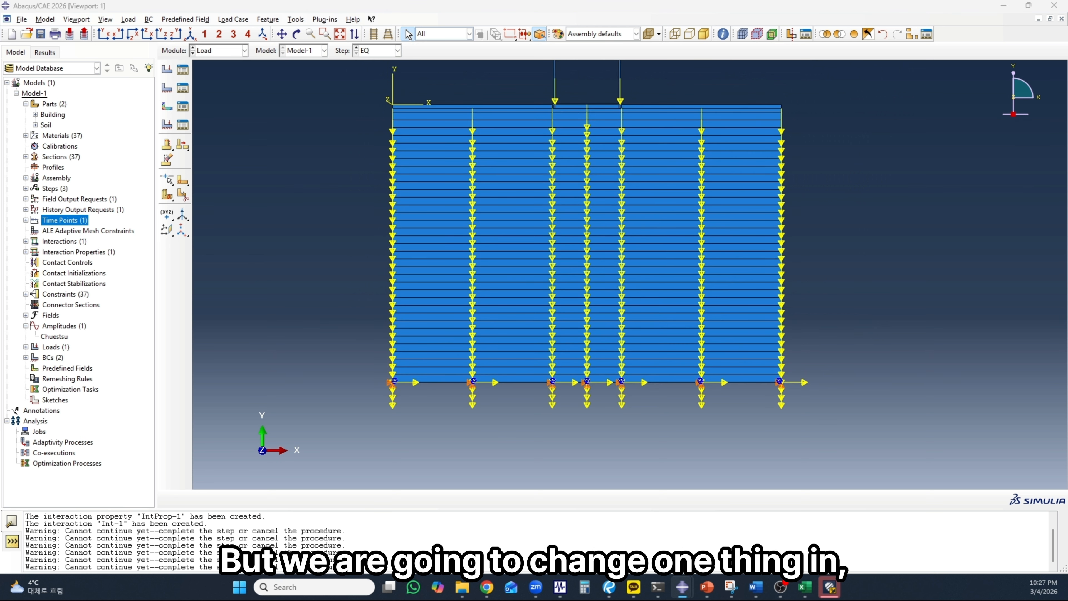
{"action": "left_click_drag", "start_coordinate": [308, 280], "coordinate": [498, 246]}
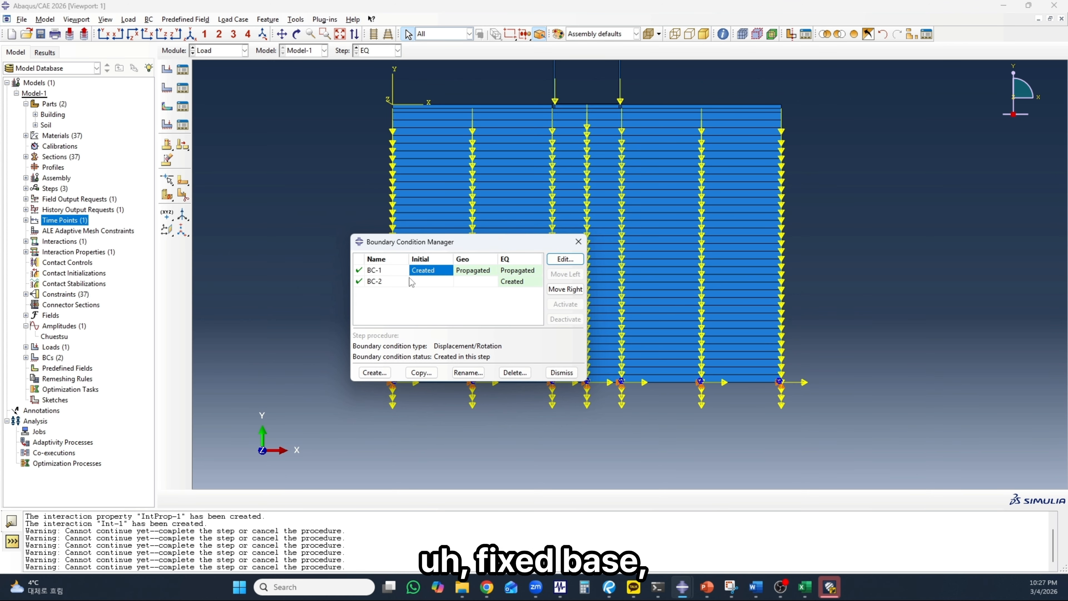
{"action": "left_click", "coordinate": [387, 271]}
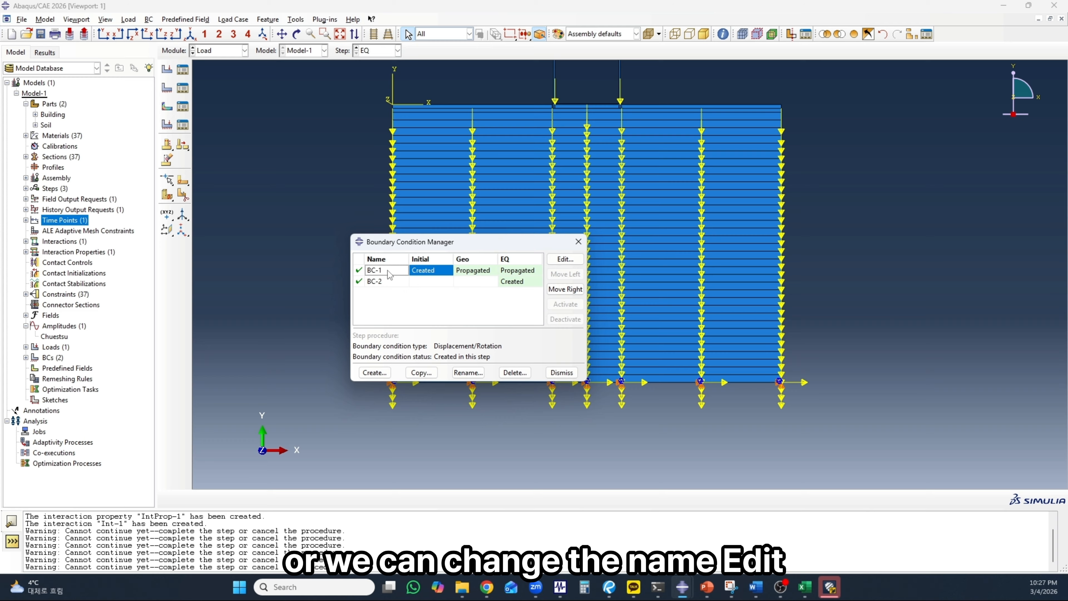
{"action": "left_click", "coordinate": [558, 261]}
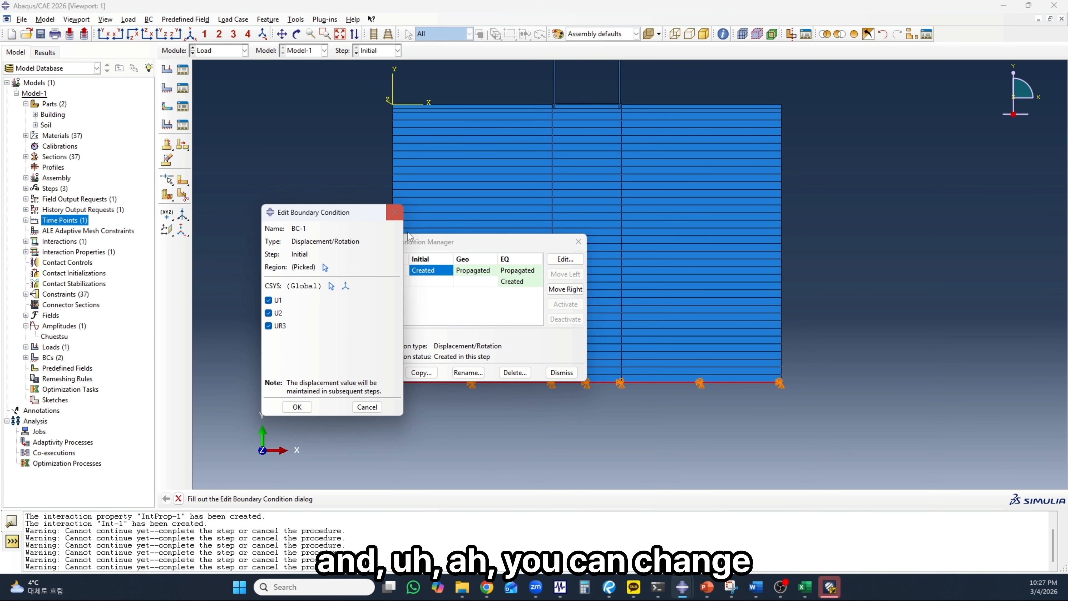
{"action": "left_click", "coordinate": [398, 214]}
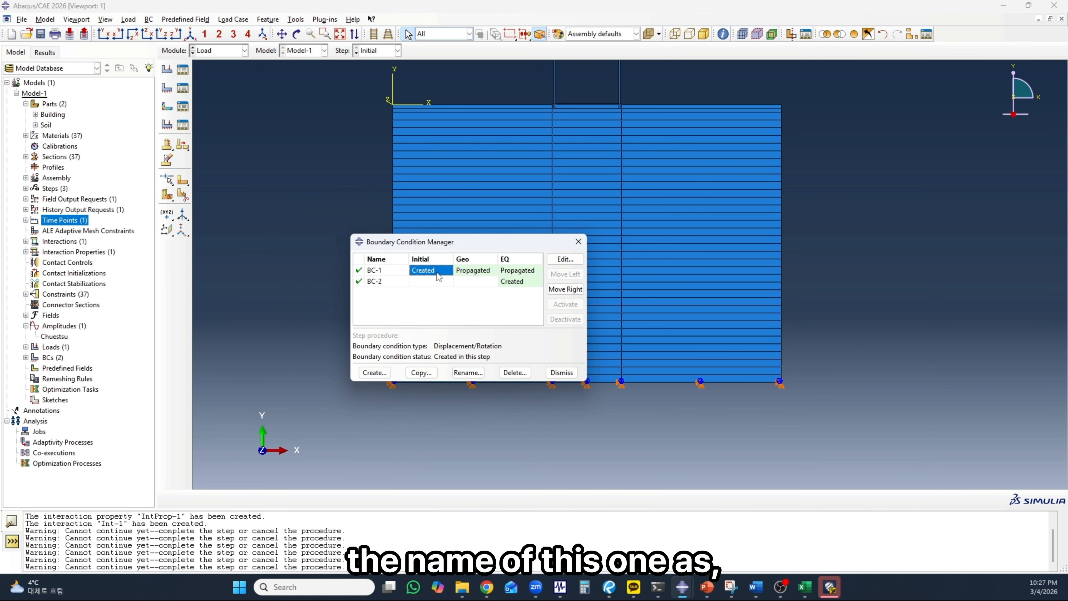
{"action": "left_click", "coordinate": [471, 373]}
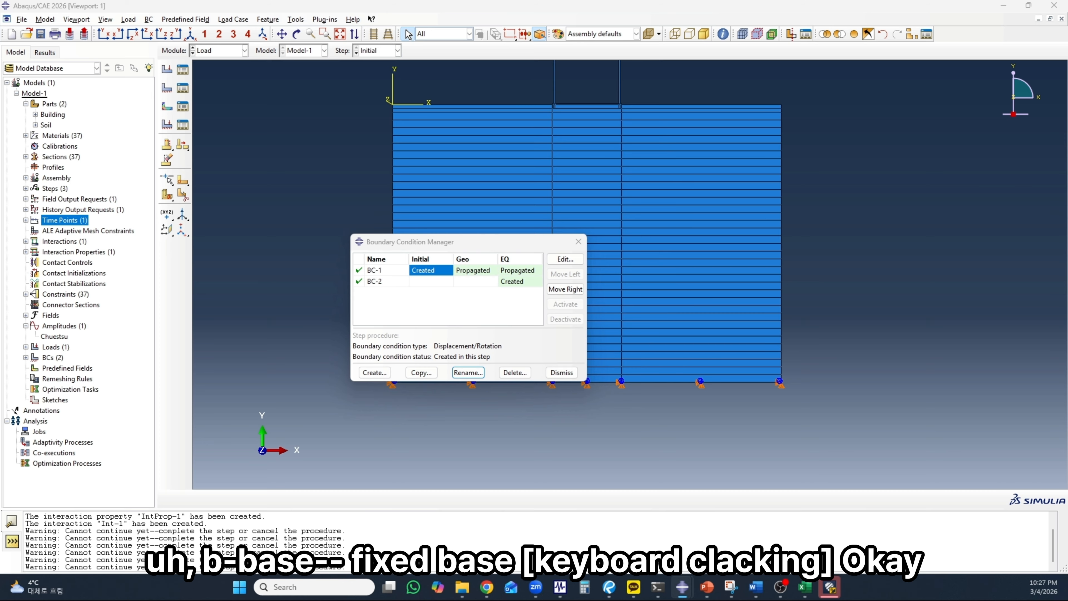
{"action": "type", "text": "Fixed Base"}
{"action": "key", "text": "Return"}
- Rename the acceleration boundary condition BC-2 as EQ
{"action": "left_click", "coordinate": [518, 271]}
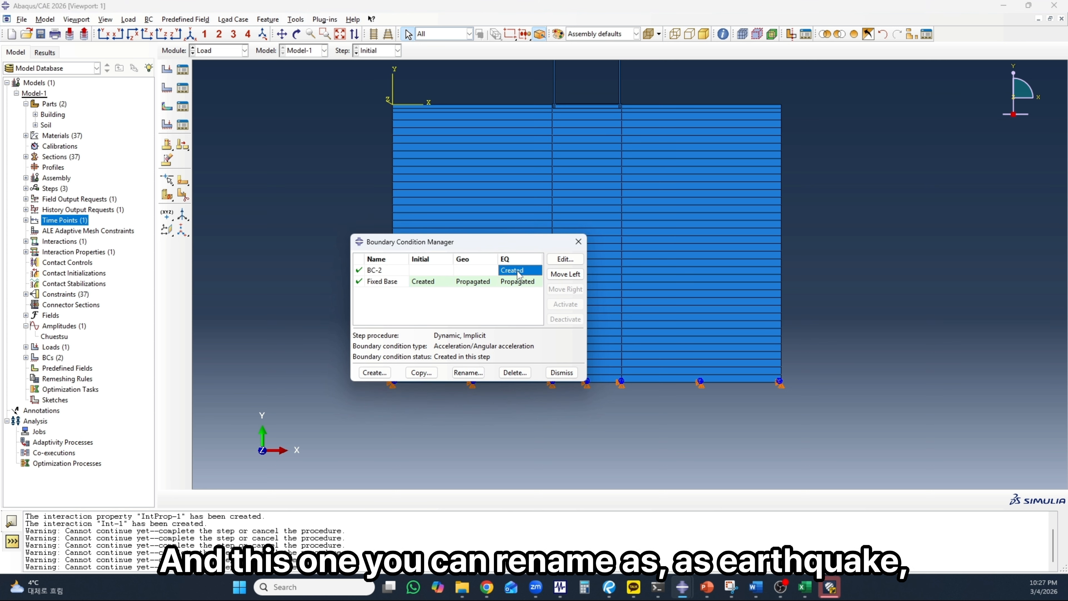
{"action": "left_click", "coordinate": [475, 375]}
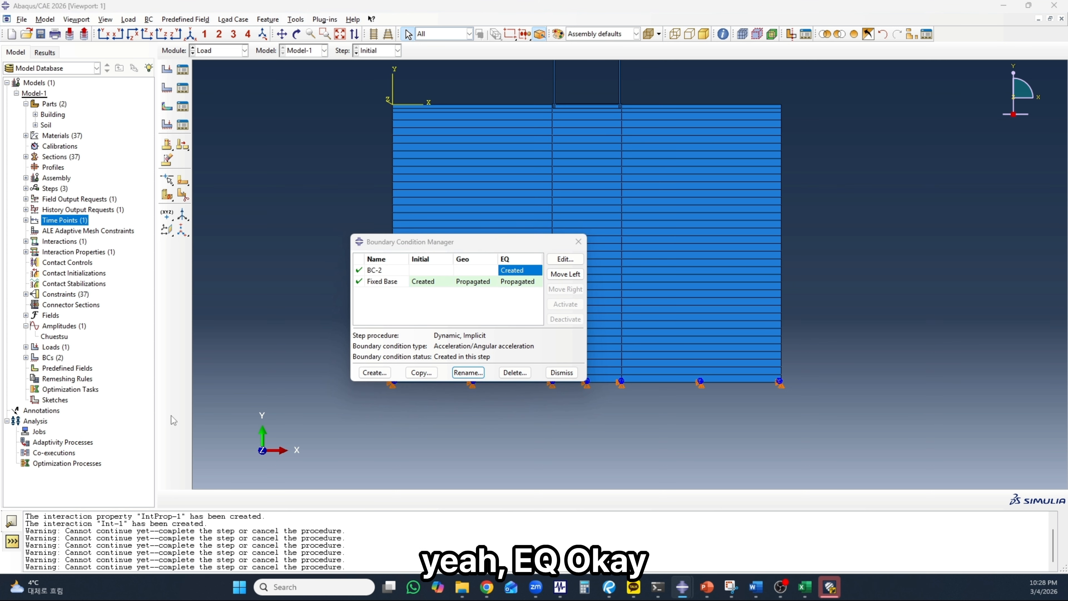
{"action": "type", "text": "EQ"}
{"action": "key", "text": "Return"}
- Release U1 of the Fixed Base boundary condition in the EQ step, keeping U2 and UR3 fixed, and dismiss the manager
{"action": "left_click_drag", "start_coordinate": [483, 242], "coordinate": [290, 209]}
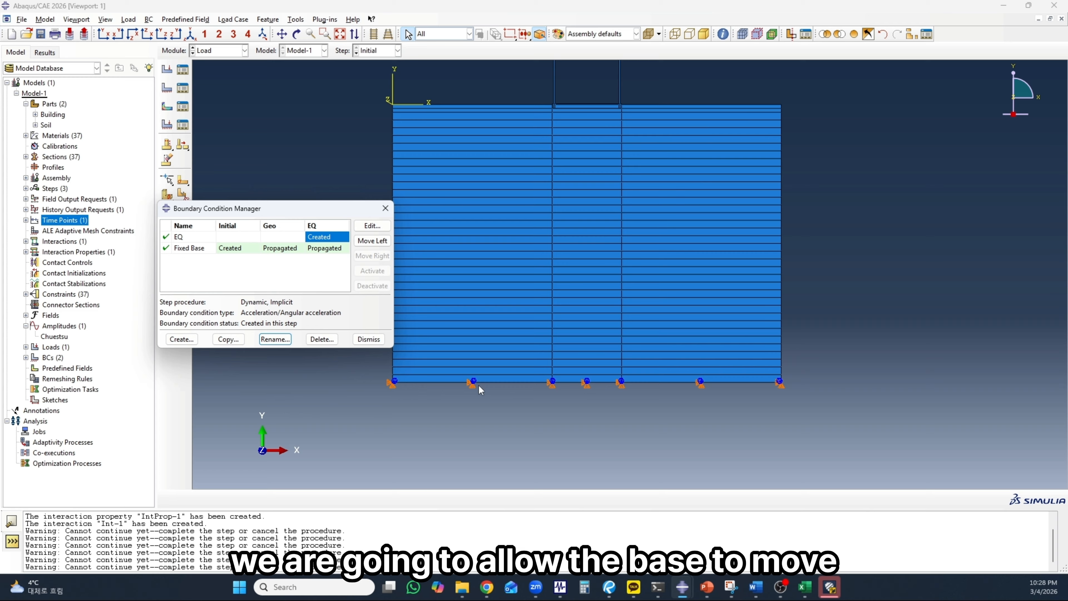
{"action": "left_click", "coordinate": [322, 249]}
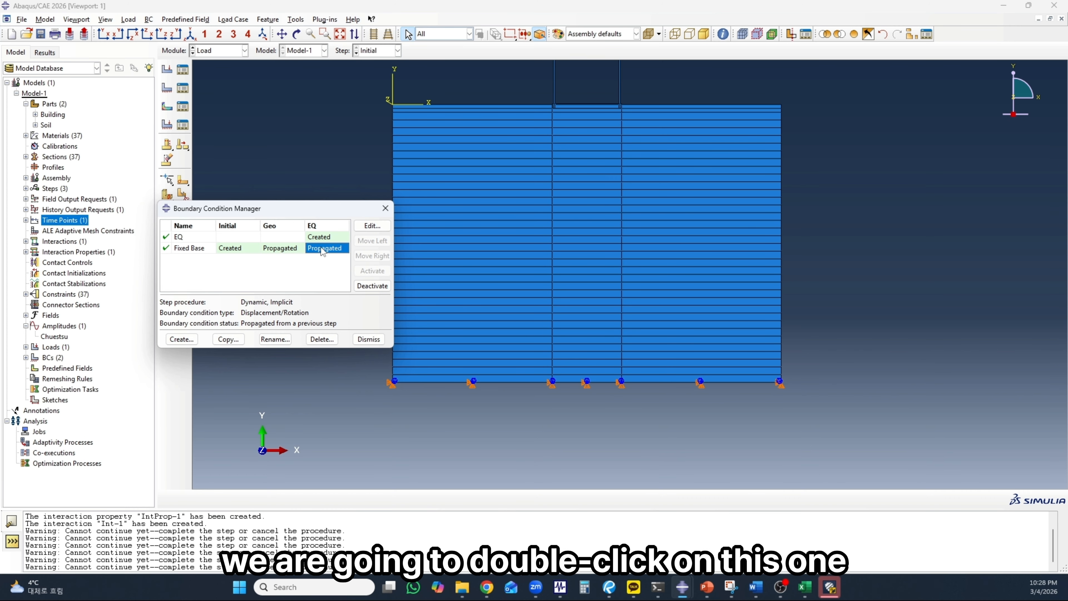
{"action": "double_click", "coordinate": [322, 250]}
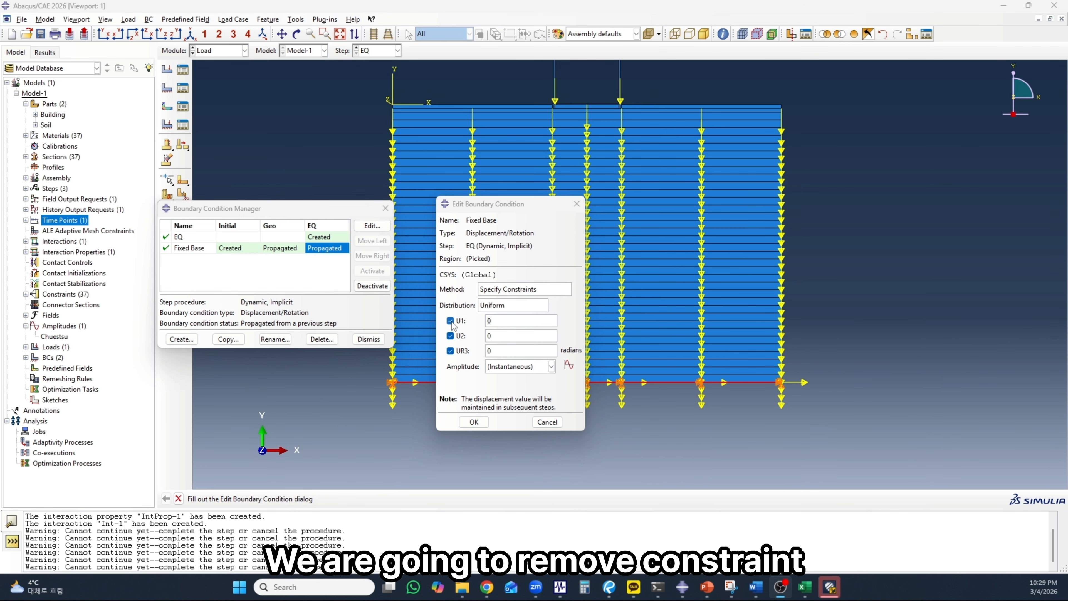
{"action": "left_click", "coordinate": [450, 321]}
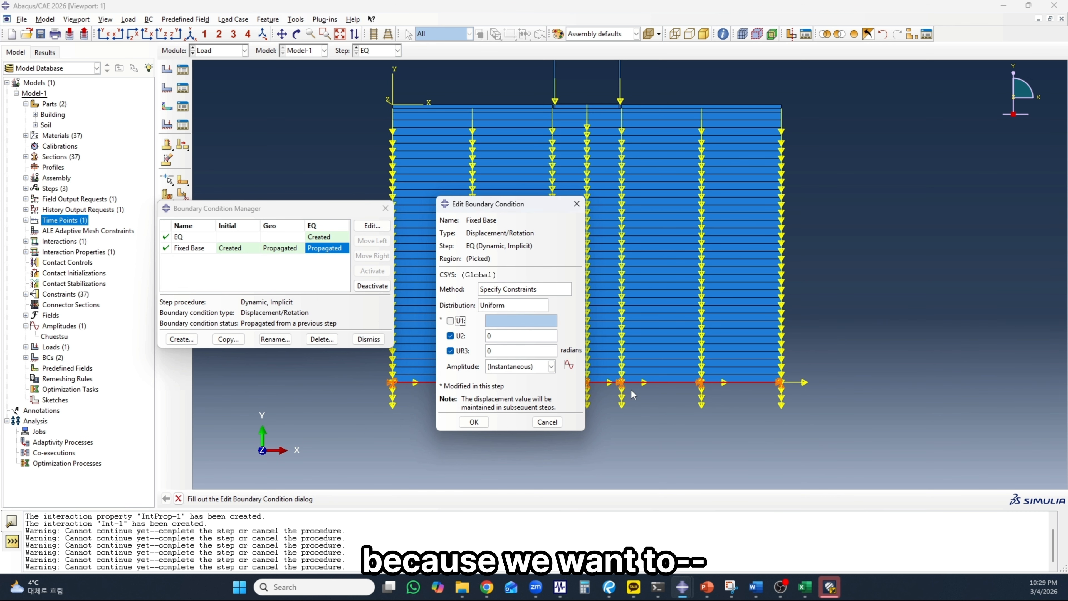
{"action": "left_click_drag", "start_coordinate": [518, 206], "coordinate": [298, 302]}
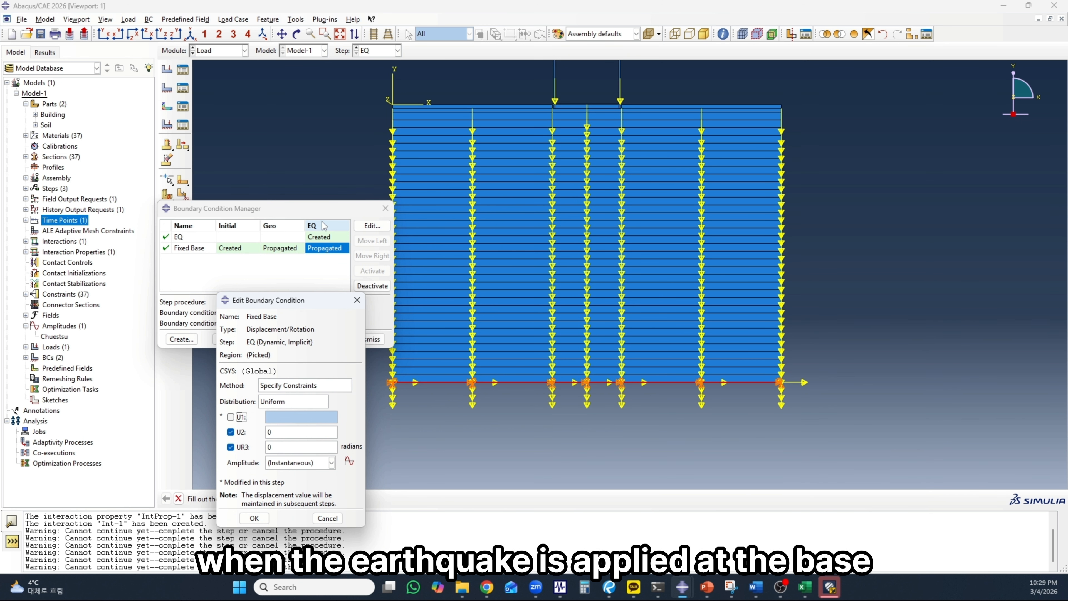
{"action": "left_click_drag", "start_coordinate": [317, 302], "coordinate": [529, 154]}
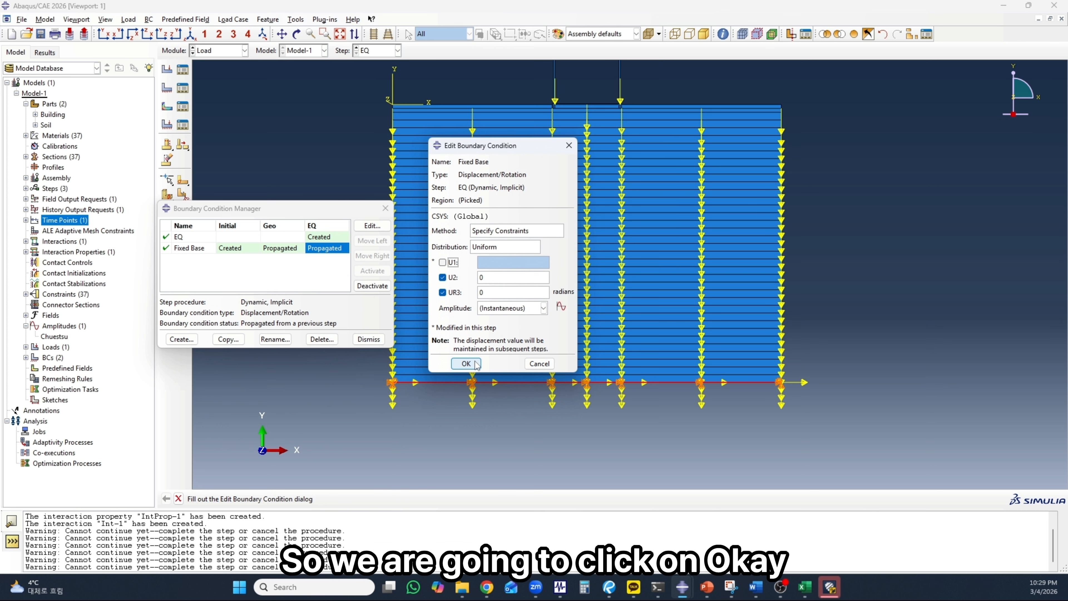
{"action": "left_click", "coordinate": [466, 364]}
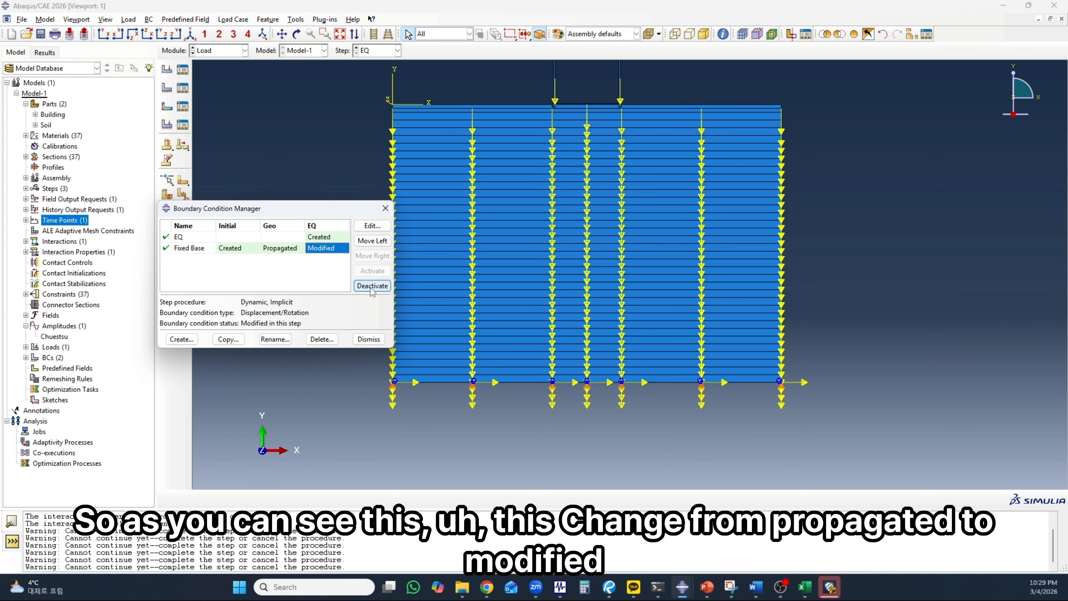
{"action": "left_click", "coordinate": [369, 339]}
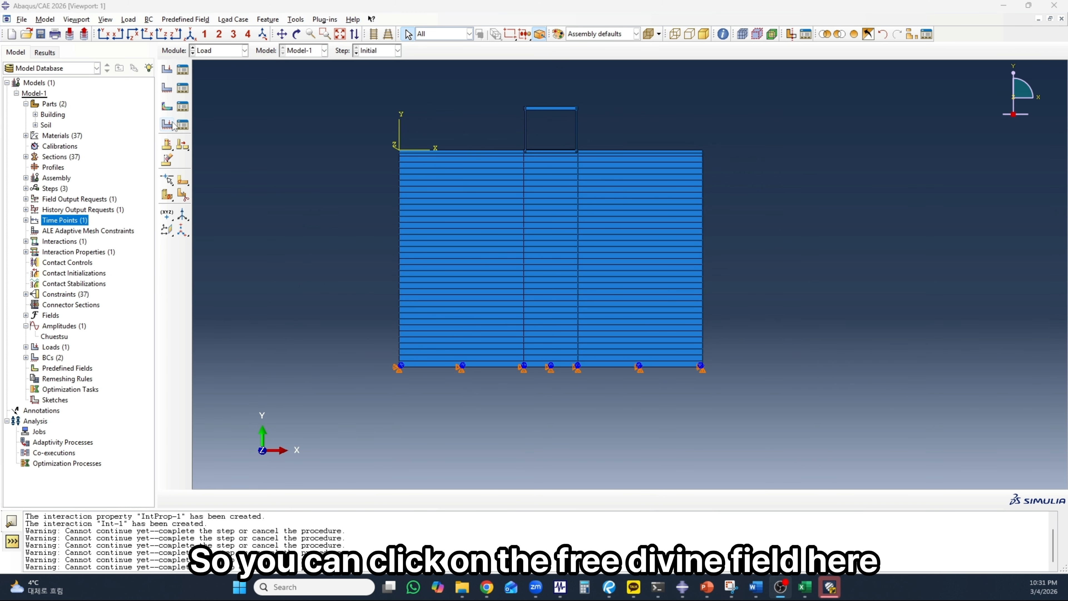
- Start a mechanical Geostatic stress predefined field in the Initial step
{"action": "left_click", "coordinate": [167, 107]}
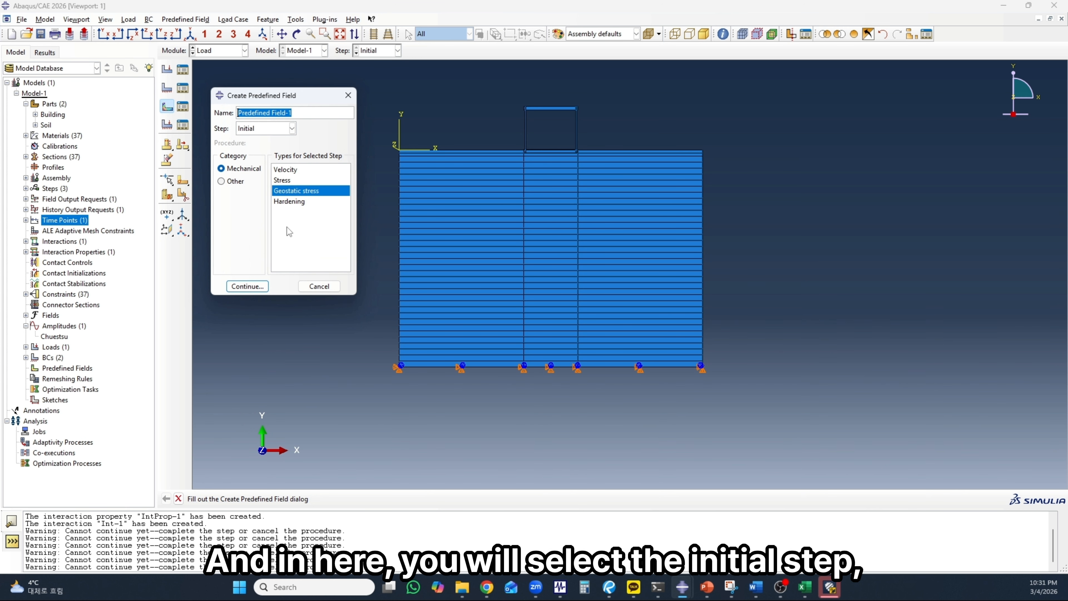
{"action": "left_click", "coordinate": [292, 130]}
{"action": "left_click", "coordinate": [259, 142]}
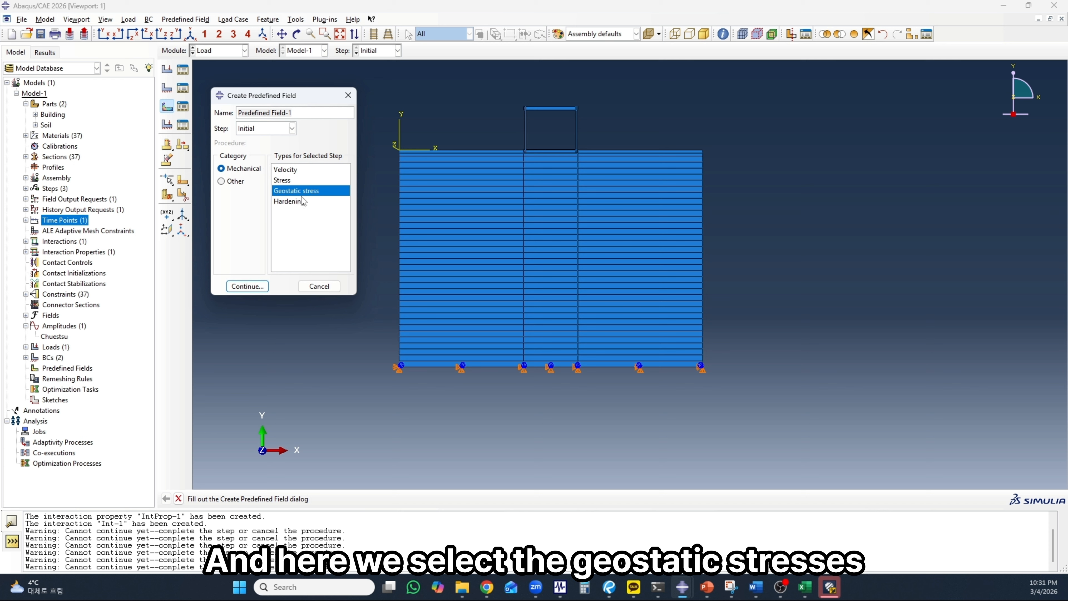
{"action": "left_click", "coordinate": [248, 287]}
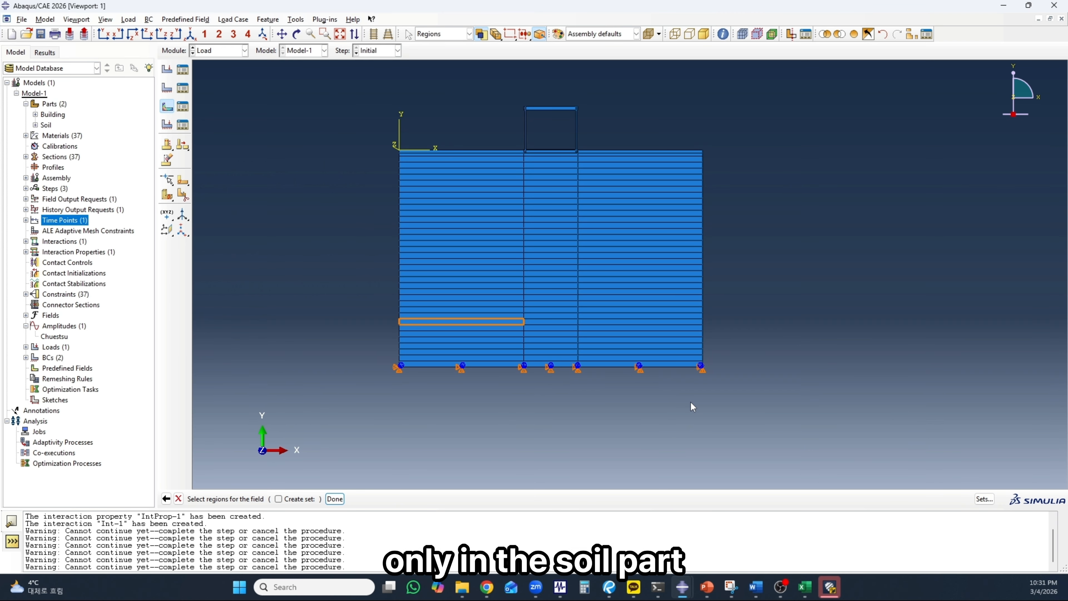
- Remove the Building-1 instance from the display and pick the whole soil as the geostatic stress field's region
{"action": "scroll", "coordinate": [691, 402], "scroll_direction": "down", "scroll_amount": 2}
{"action": "scroll", "coordinate": [575, 185], "scroll_direction": "up", "scroll_amount": 4}
{"action": "scroll", "coordinate": [546, 256], "scroll_direction": "down", "scroll_amount": 3}
{"action": "scroll", "coordinate": [529, 330], "scroll_direction": "up", "scroll_amount": 3}
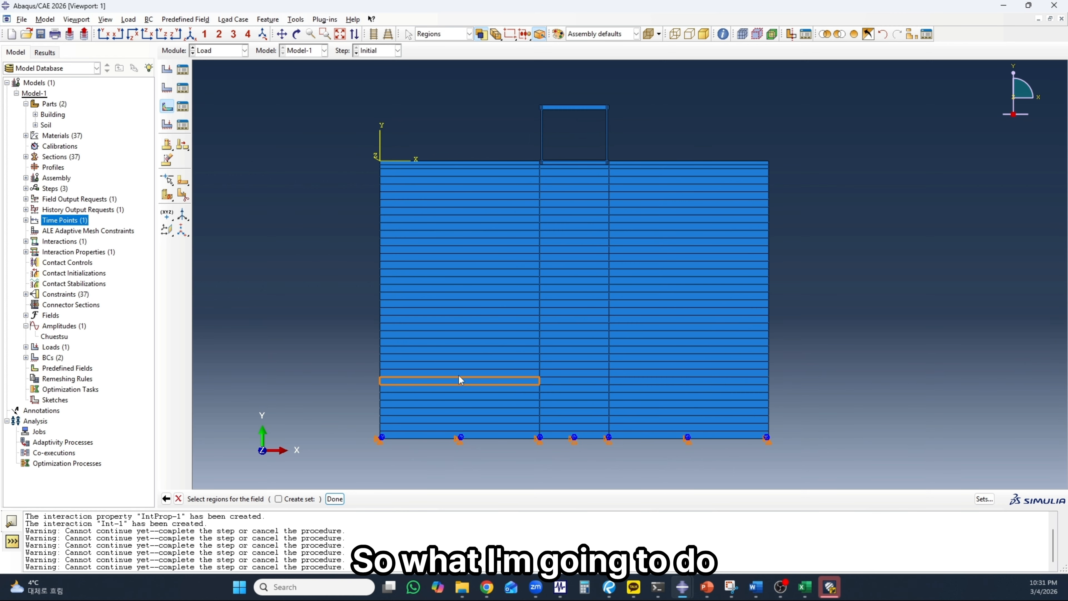
{"action": "left_click", "coordinate": [909, 40]}
{"action": "left_click", "coordinate": [167, 208]}
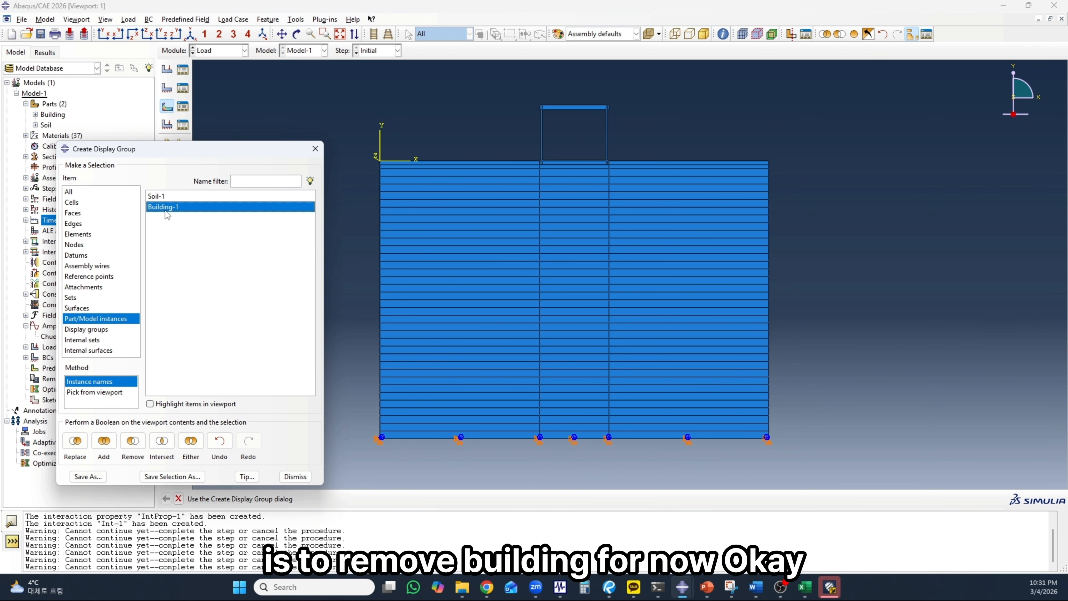
{"action": "left_click", "coordinate": [133, 442]}
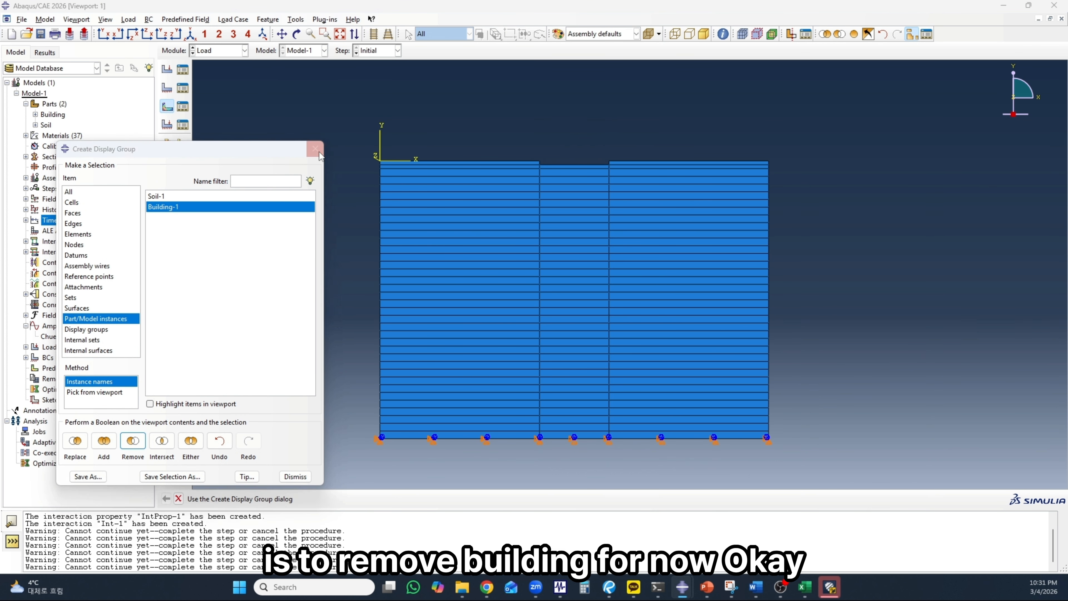
{"action": "left_click", "coordinate": [316, 151]}
{"action": "left_click_drag", "start_coordinate": [402, 124], "coordinate": [829, 445]}
{"action": "left_click", "coordinate": [335, 499]}
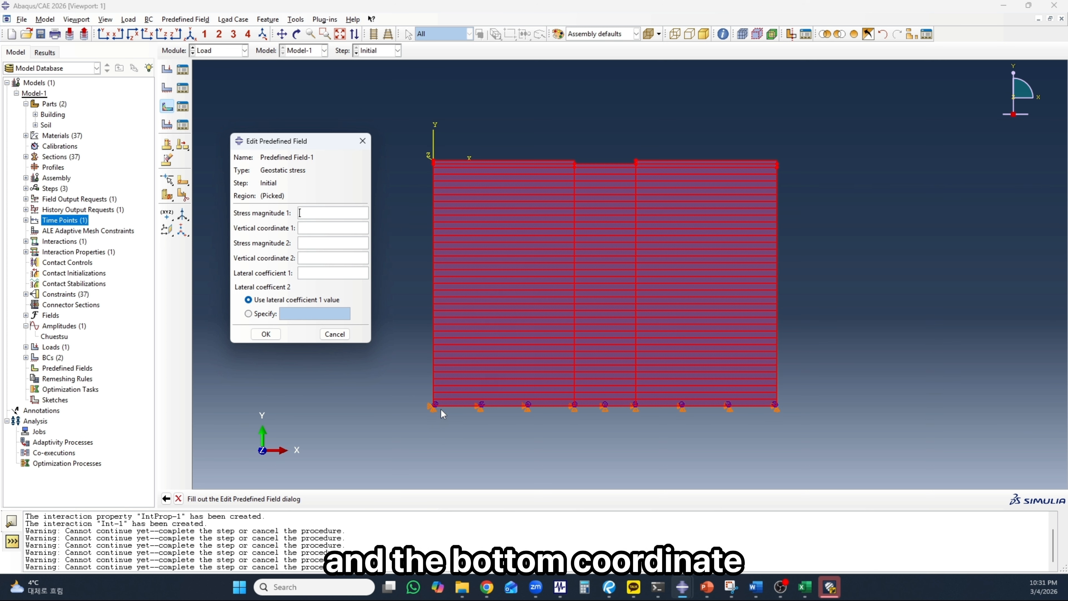
- Set stress magnitude 1 and vertical coordinate 1 of the geostatic stress field to 0 for the soil surface
{"action": "scroll", "coordinate": [437, 156], "scroll_direction": "down", "scroll_amount": 3}
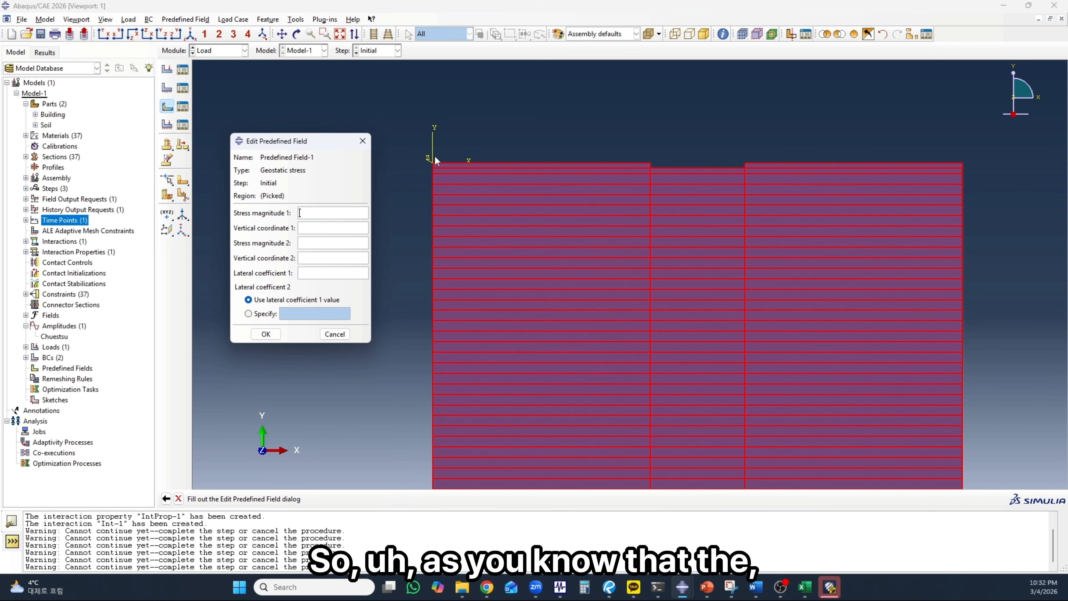
{"action": "scroll", "coordinate": [441, 157], "scroll_direction": "up", "scroll_amount": 3}
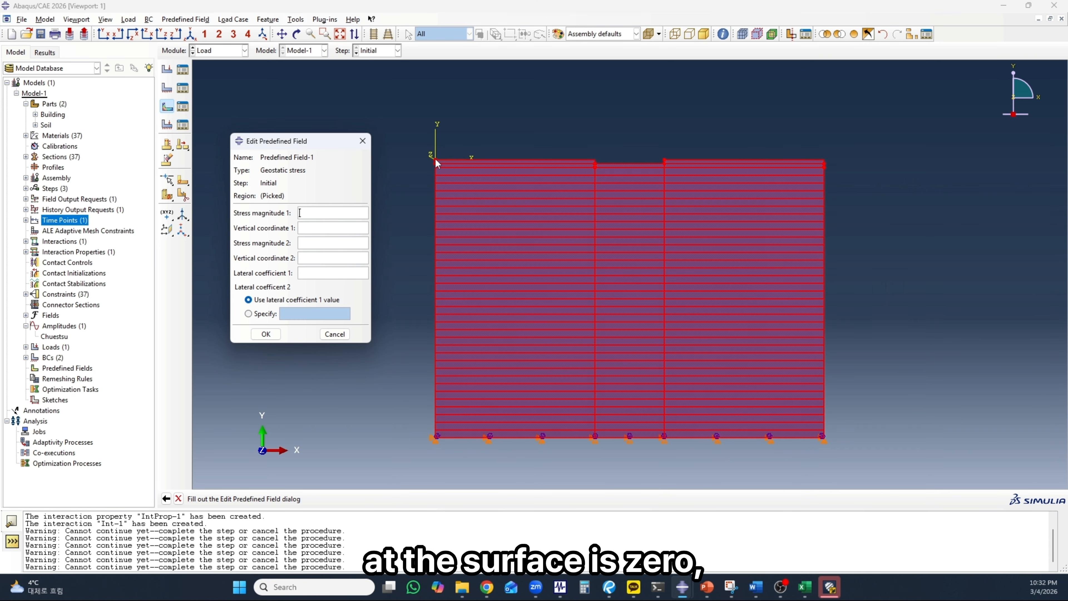
{"action": "scroll", "coordinate": [435, 158], "scroll_direction": "down", "scroll_amount": 2}
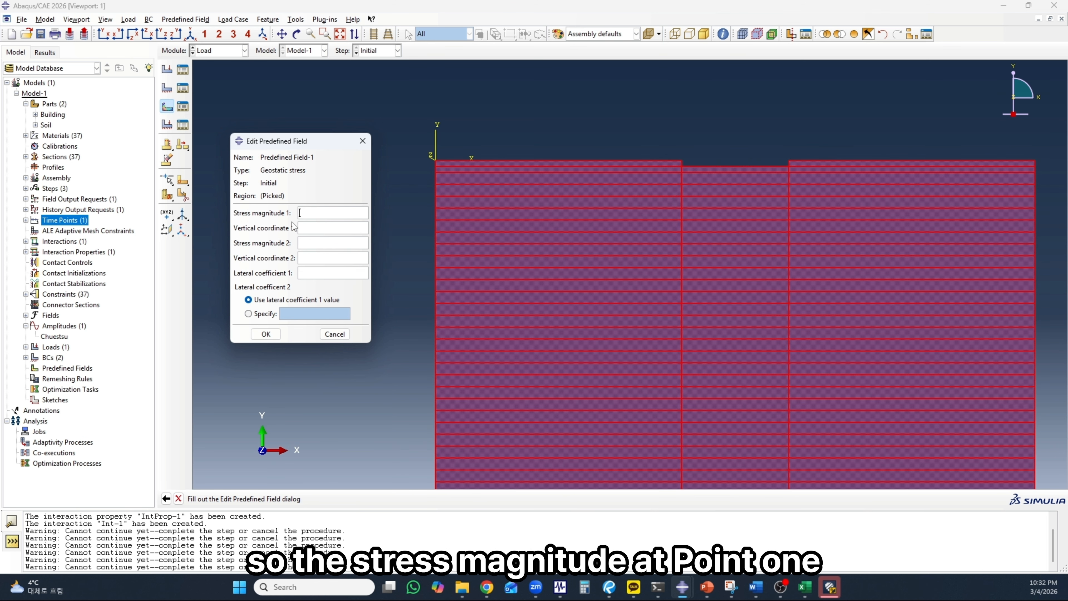
{"action": "type", "text": "0"}
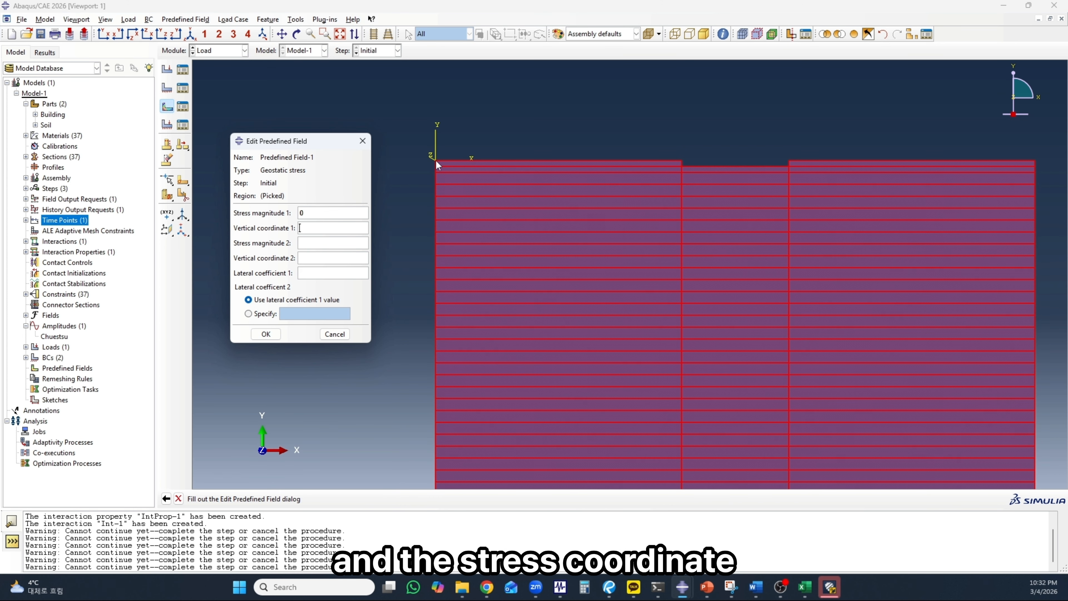
{"action": "scroll", "coordinate": [441, 156], "scroll_direction": "up", "scroll_amount": 1}
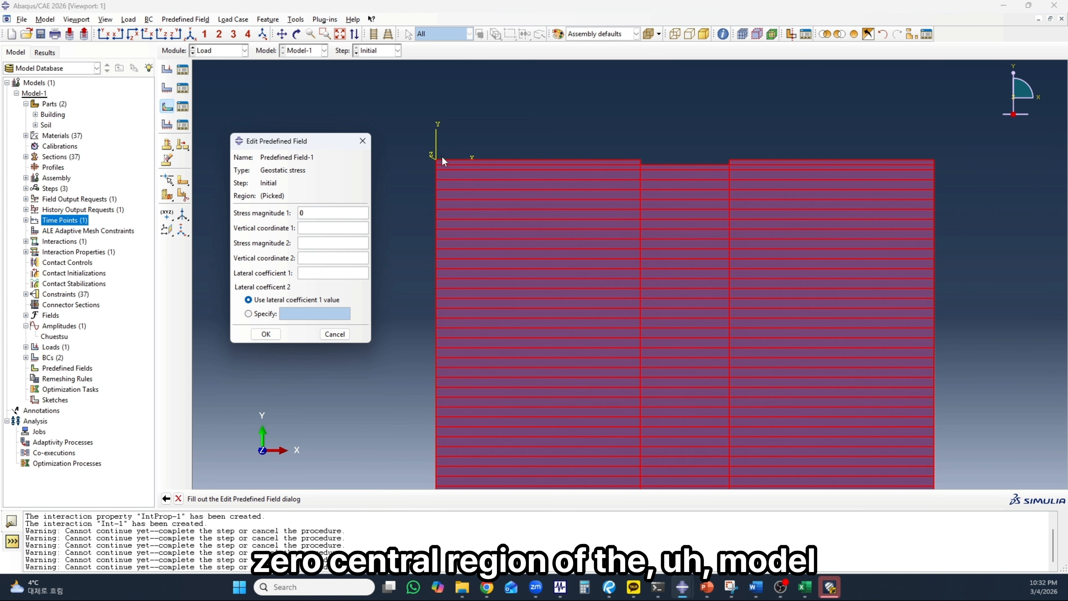
{"action": "scroll", "coordinate": [440, 160], "scroll_direction": "down", "scroll_amount": 1}
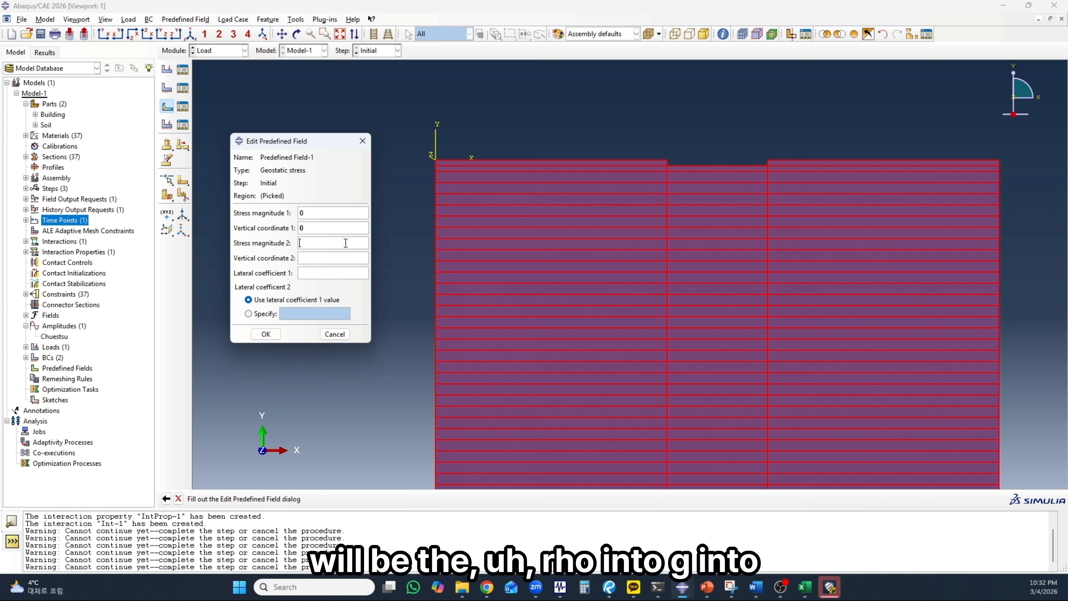
- Compute the vertical stress at the soil base as 1550 × 9.81 × 36 in Calculator and move the calculator out of the way
{"action": "scroll", "coordinate": [523, 168], "scroll_direction": "up", "scroll_amount": 1}
{"action": "scroll", "coordinate": [523, 168], "scroll_direction": "up", "scroll_amount": 1}
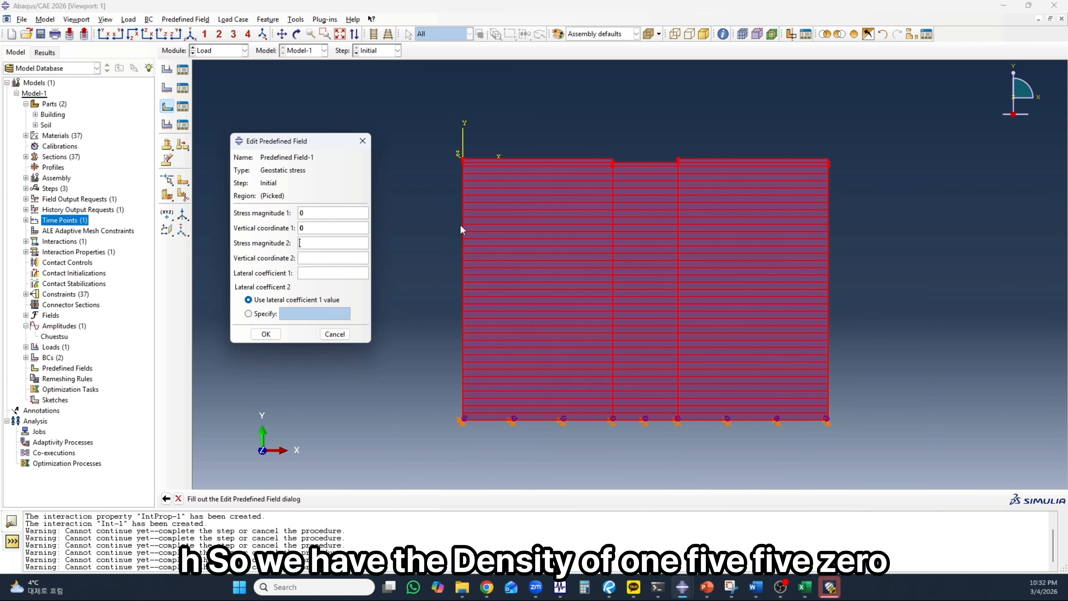
{"action": "left_click", "coordinate": [584, 587]}
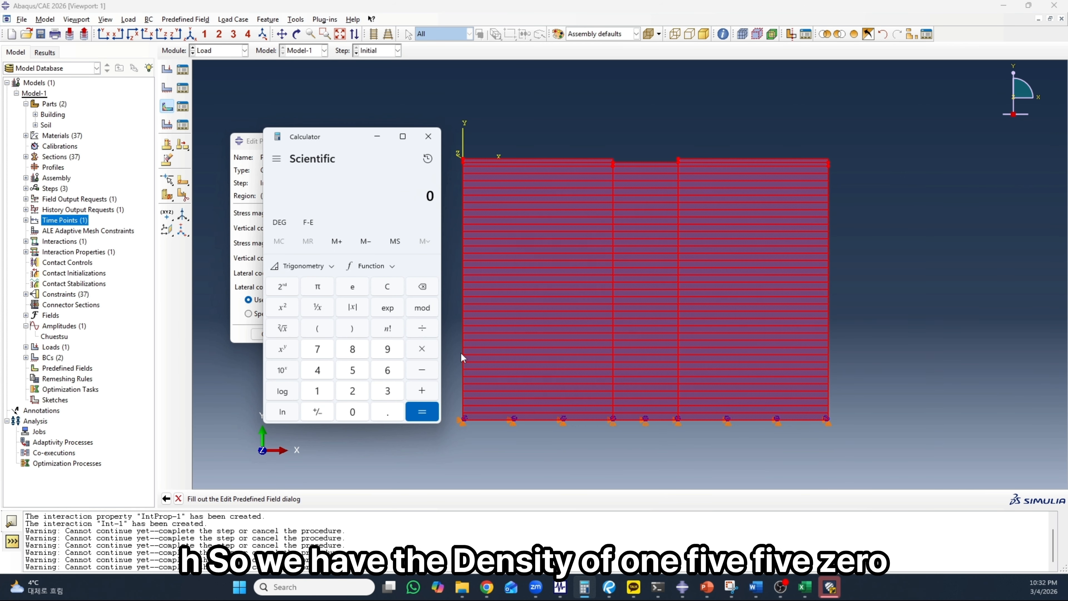
{"action": "type", "text": "1550 ×"}
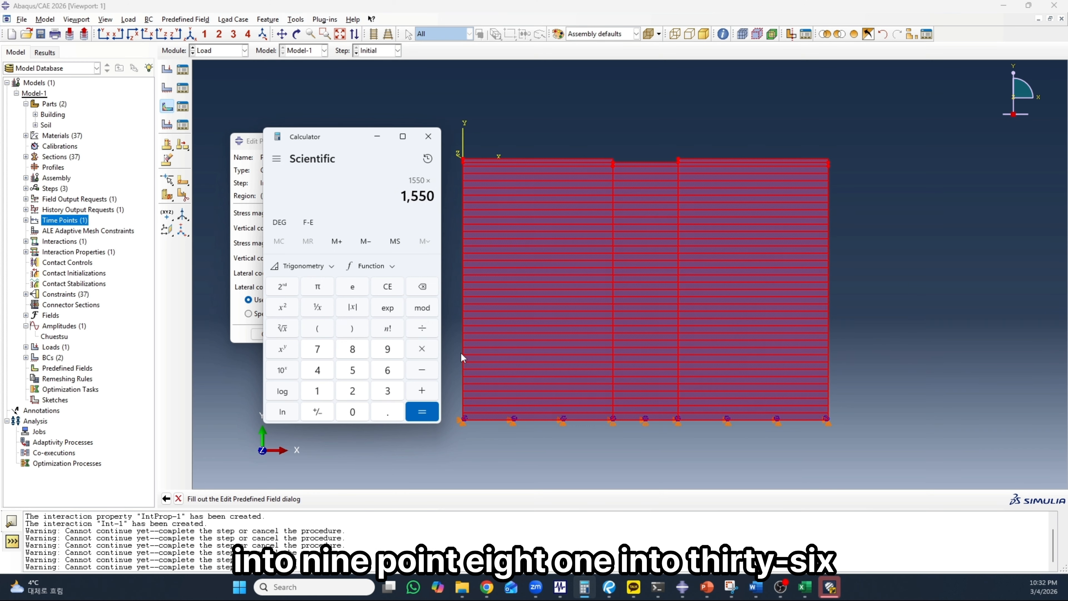
{"action": "type", "text": "*9.81"}
{"action": "type", "text": "*"}
{"action": "type", "text": "36"}
{"action": "key", "text": "Return"}
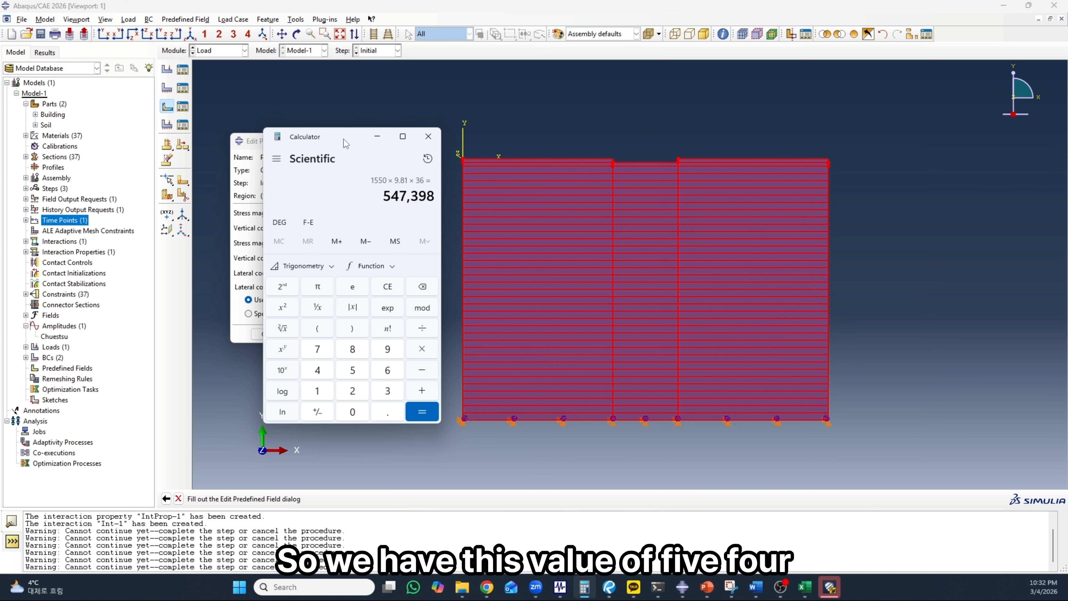
{"action": "left_click_drag", "start_coordinate": [341, 139], "coordinate": [529, 133]}
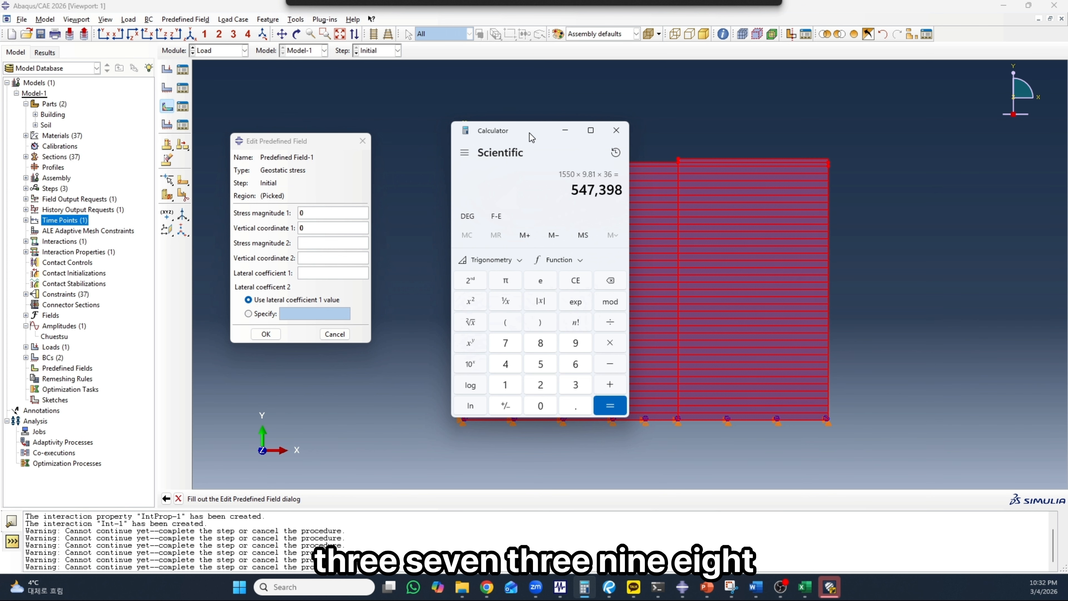
{"action": "left_click_drag", "start_coordinate": [529, 133], "coordinate": [0, 183]}
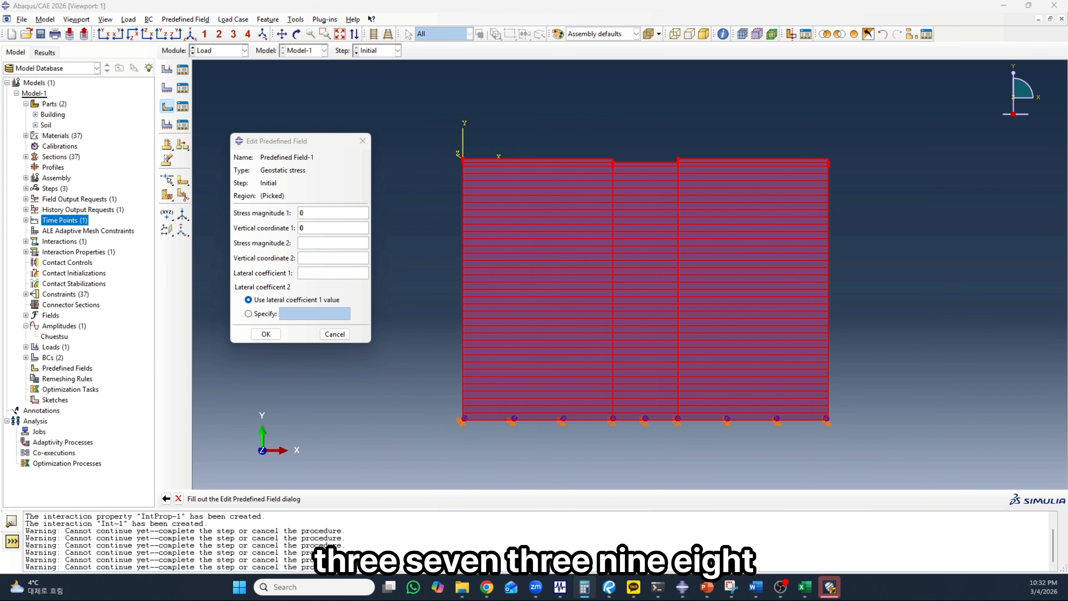
- Set stress magnitude 2 to -547398 and vertical coordinate 2 to -36 for the soil base in the geostatic stress field
{"action": "left_click", "coordinate": [313, 243]}
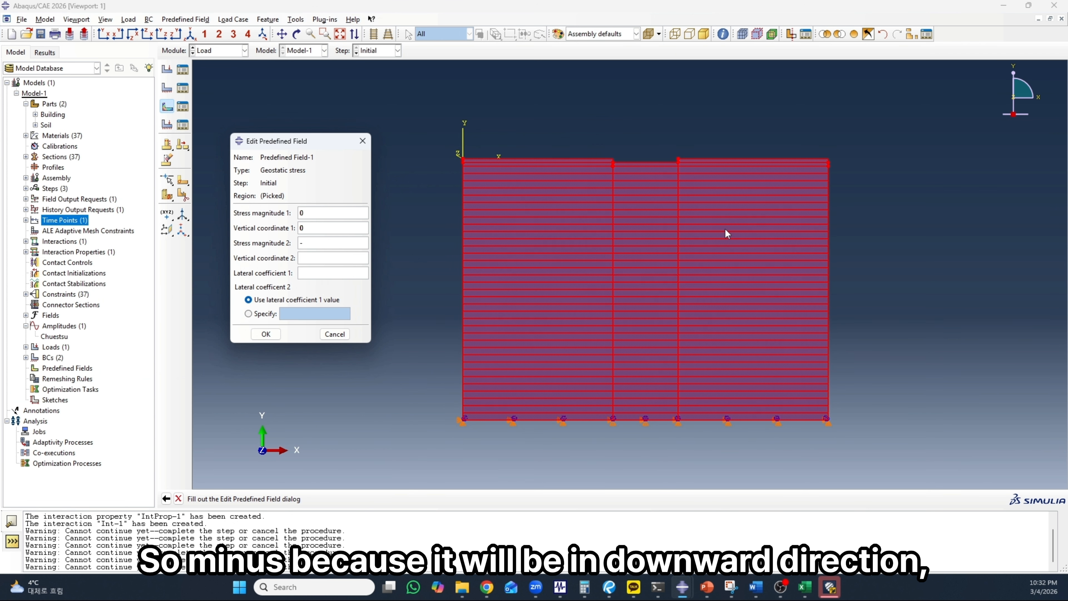
{"action": "type", "text": "-5"}
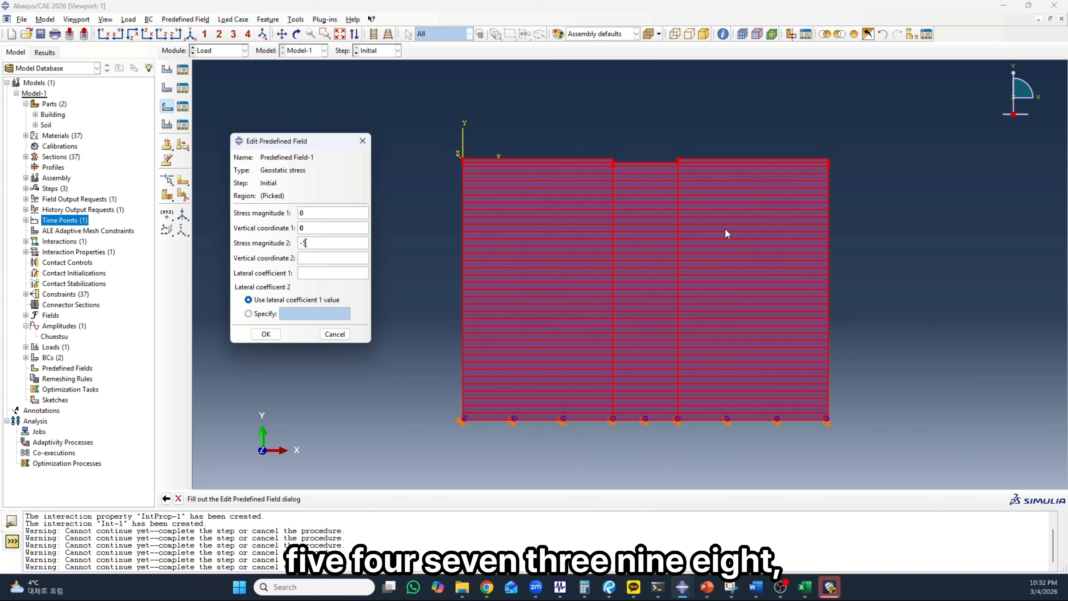
{"action": "type", "text": "47398"}
{"action": "key", "text": "Tab"}
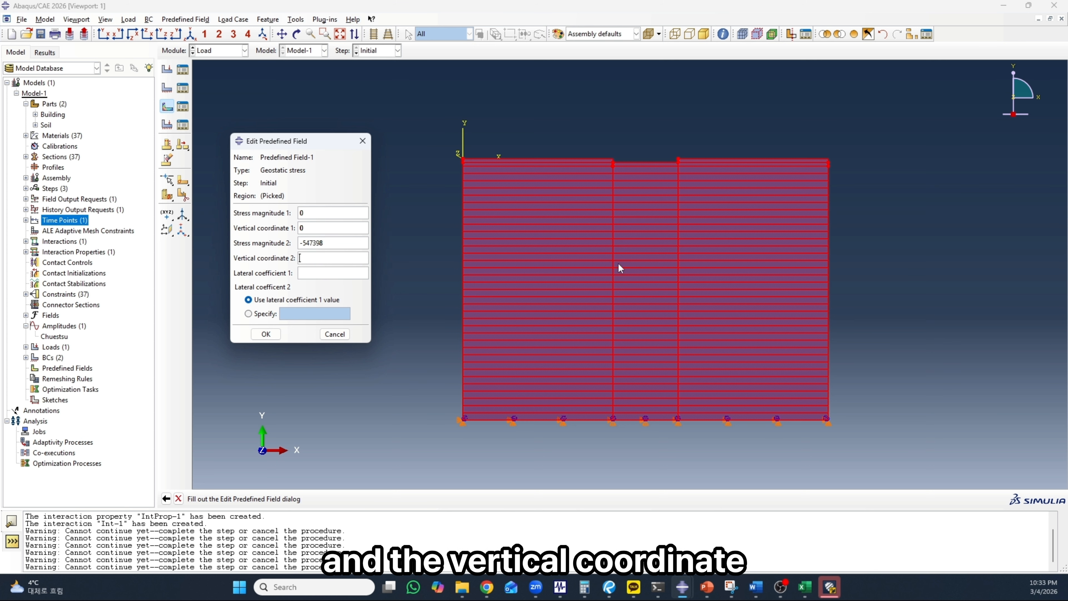
{"action": "type", "text": "-36"}
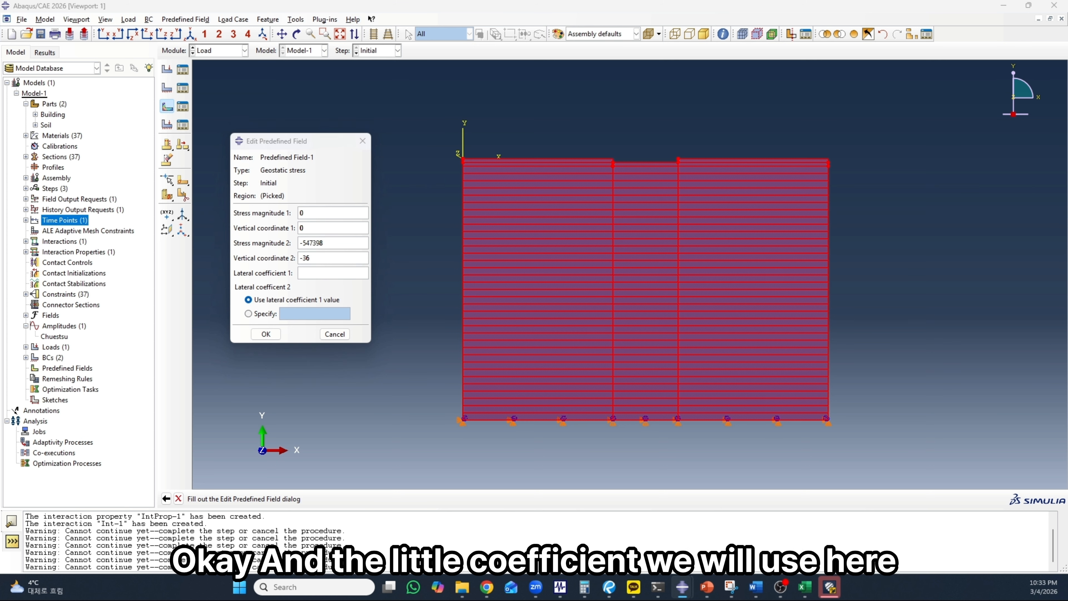
- Set lateral coefficient 1 of the geostatic stress field to 0.3 and accept the field definition
{"action": "left_click", "coordinate": [313, 273]}
{"action": "type", "text": "0.3"}
{"action": "left_click", "coordinate": [265, 334]}
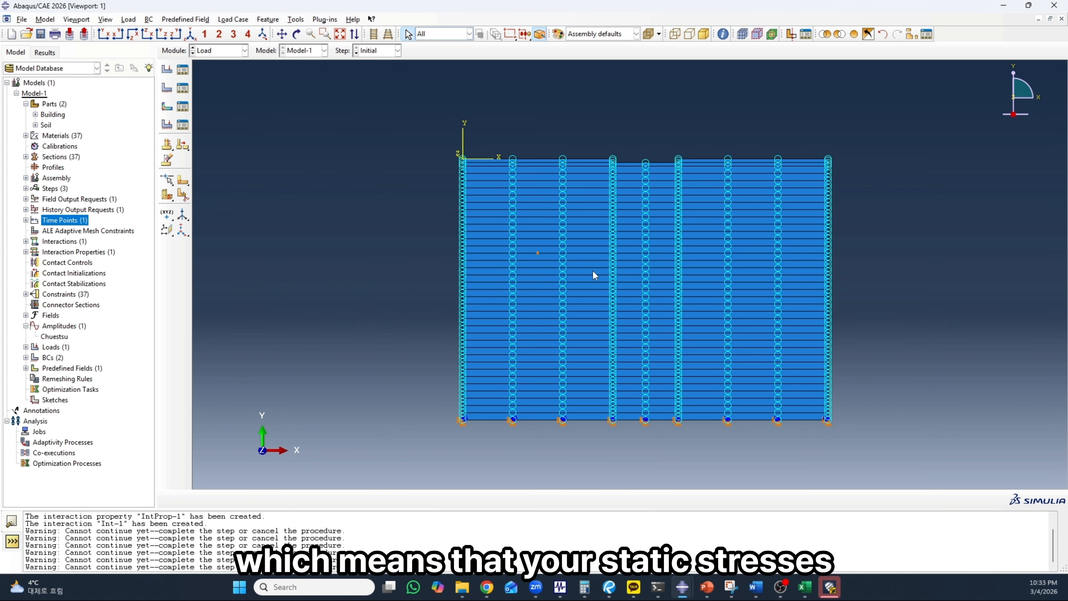
- Restore the hidden building instance in the display and switch to the Mesh module
{"action": "scroll", "coordinate": [480, 248], "scroll_direction": "down", "scroll_amount": 1}
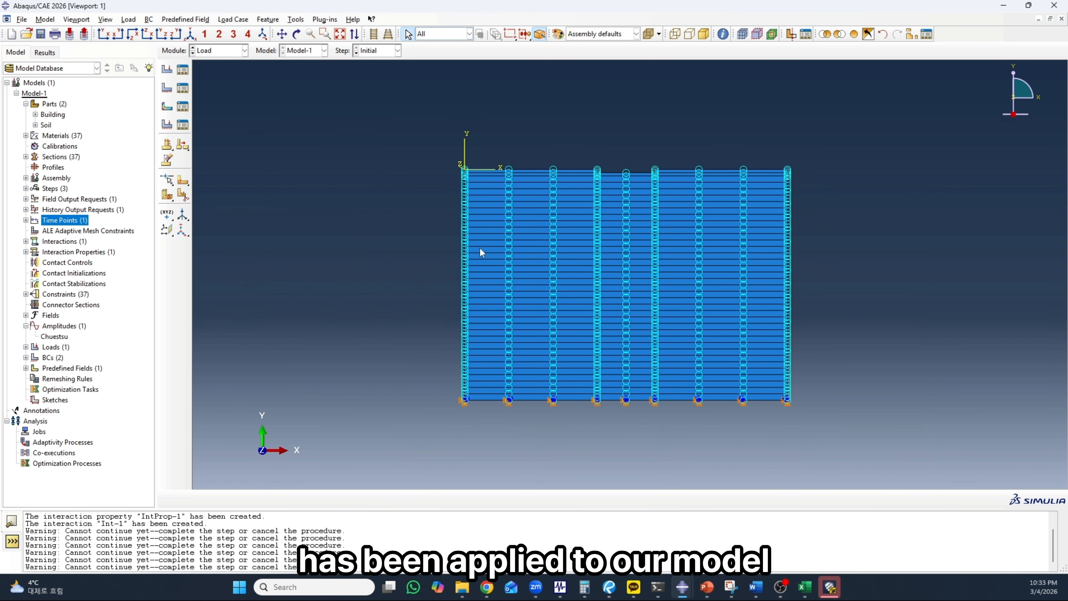
{"action": "left_click", "coordinate": [868, 33]}
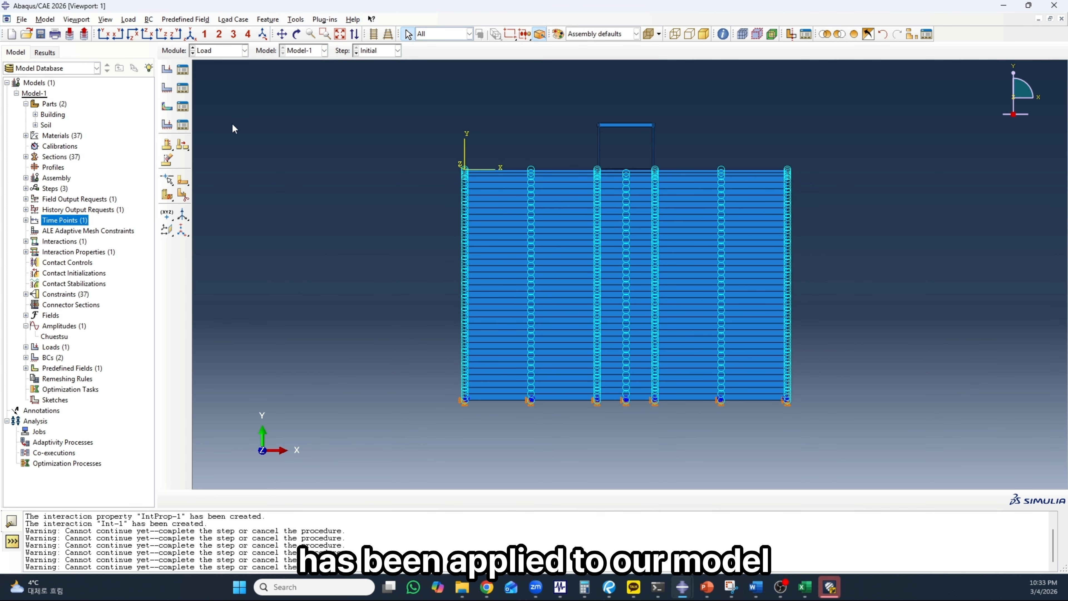
{"action": "left_click", "coordinate": [244, 51]}
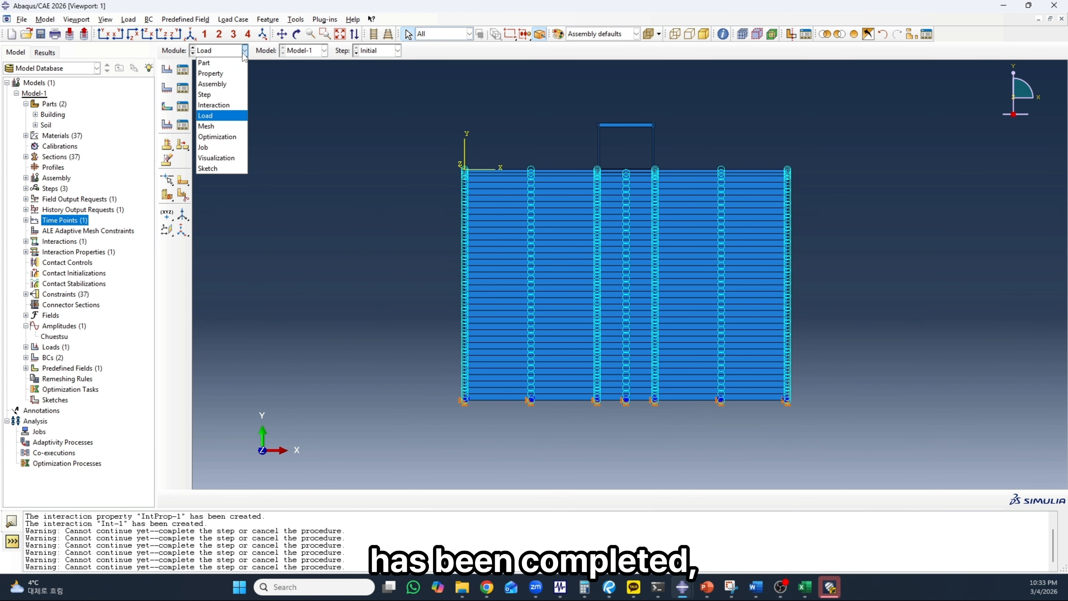
{"action": "left_click", "coordinate": [220, 128]}
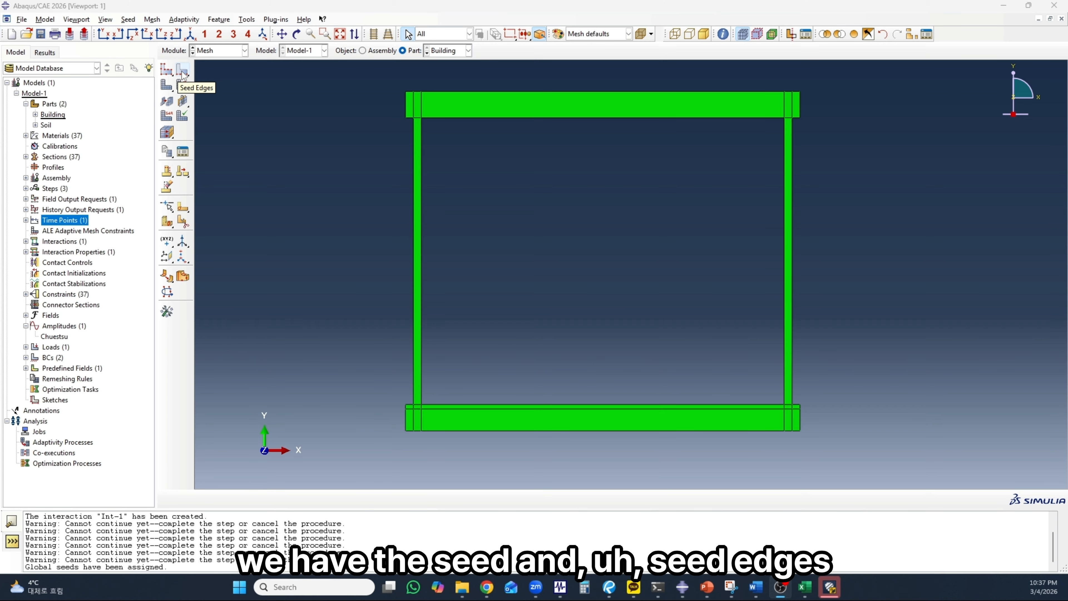
- Assign global seeds to the Building part with an approximate size of 0.2 and the default curvature control
{"action": "left_click", "coordinate": [167, 71]}
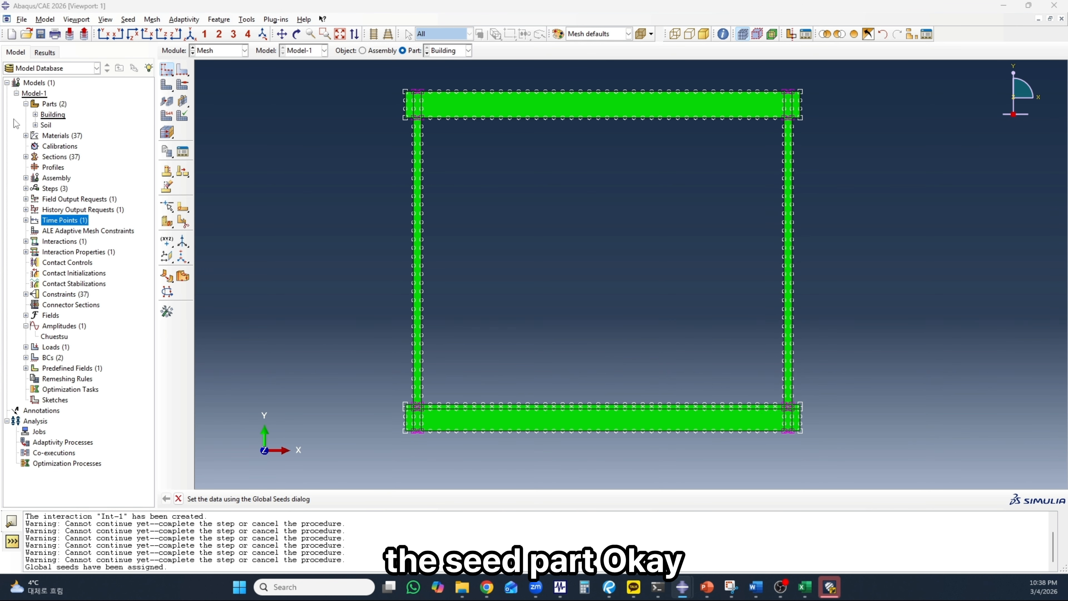
{"action": "left_click_drag", "start_coordinate": [390, 70], "coordinate": [281, 138]}
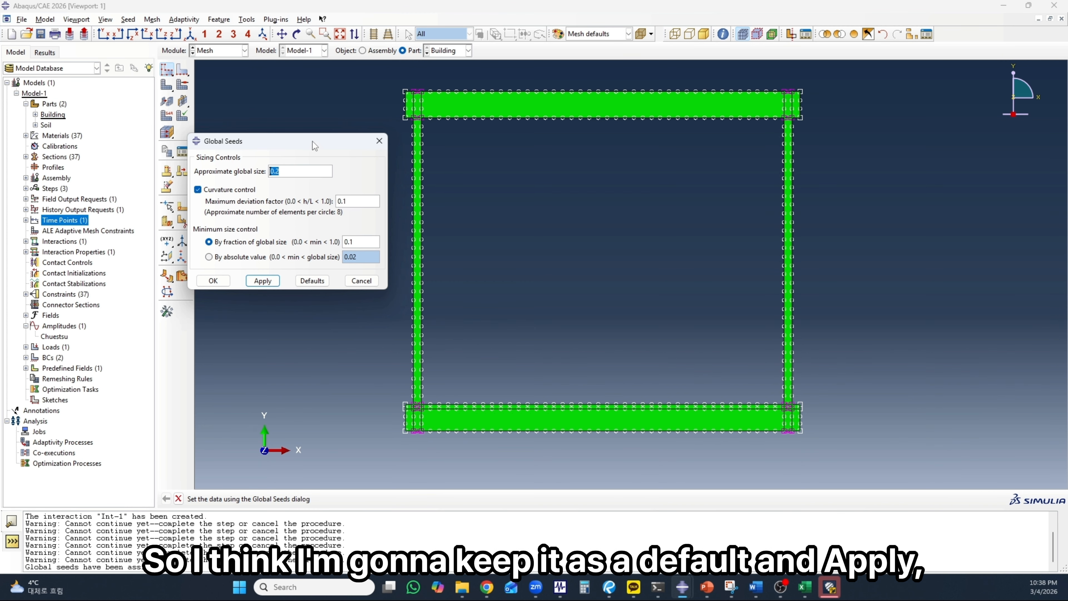
{"action": "left_click", "coordinate": [264, 282]}
{"action": "left_click", "coordinate": [224, 282]}
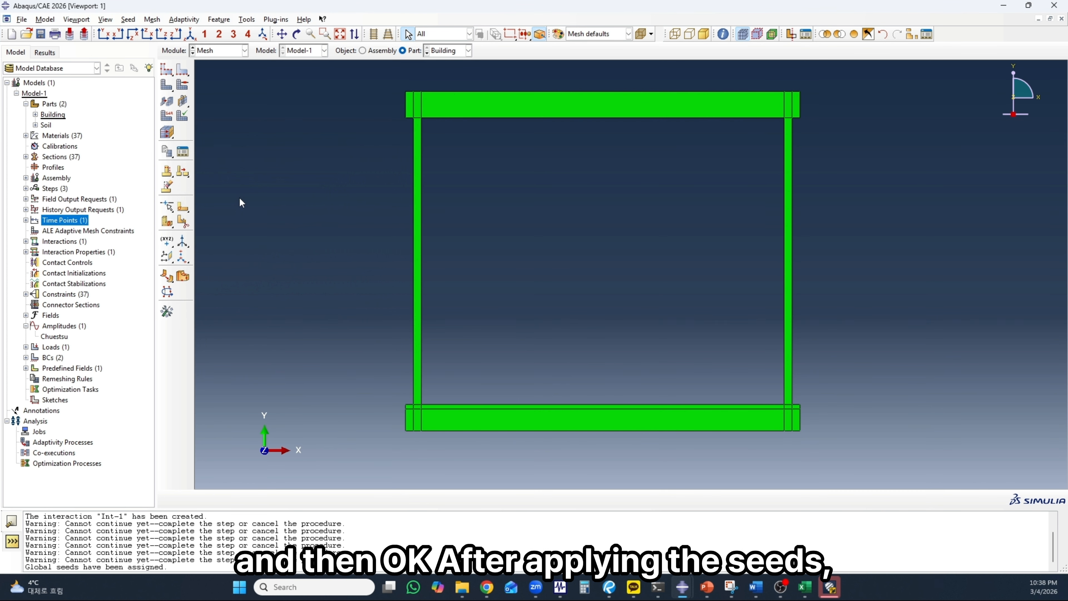
- Mesh the Building part and inspect the generated elements
{"action": "left_click", "coordinate": [167, 87]}
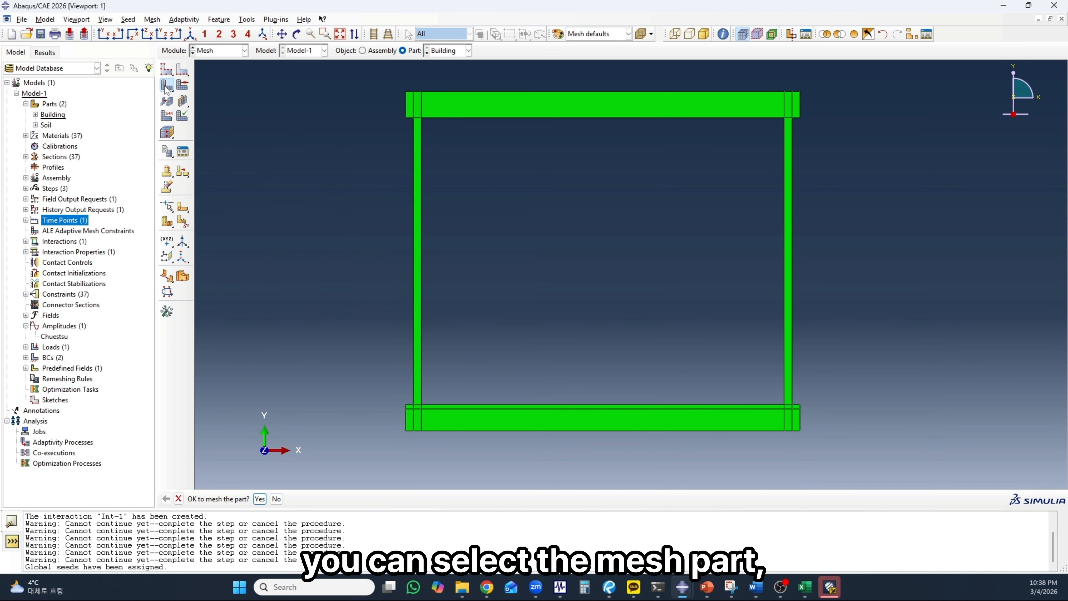
{"action": "left_click", "coordinate": [262, 500]}
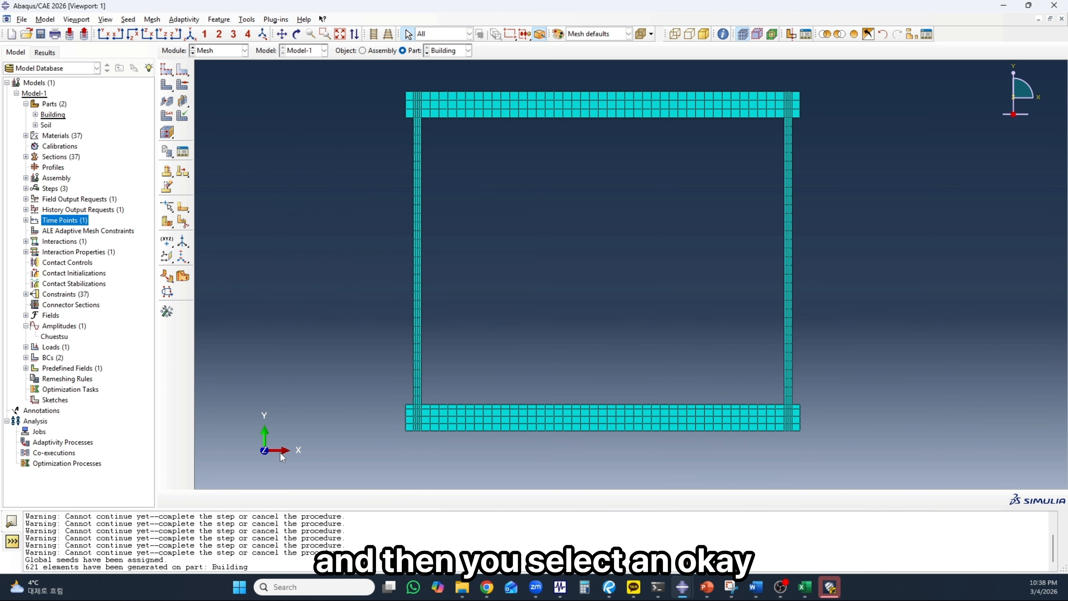
{"action": "scroll", "coordinate": [512, 231], "scroll_direction": "down", "scroll_amount": 1}
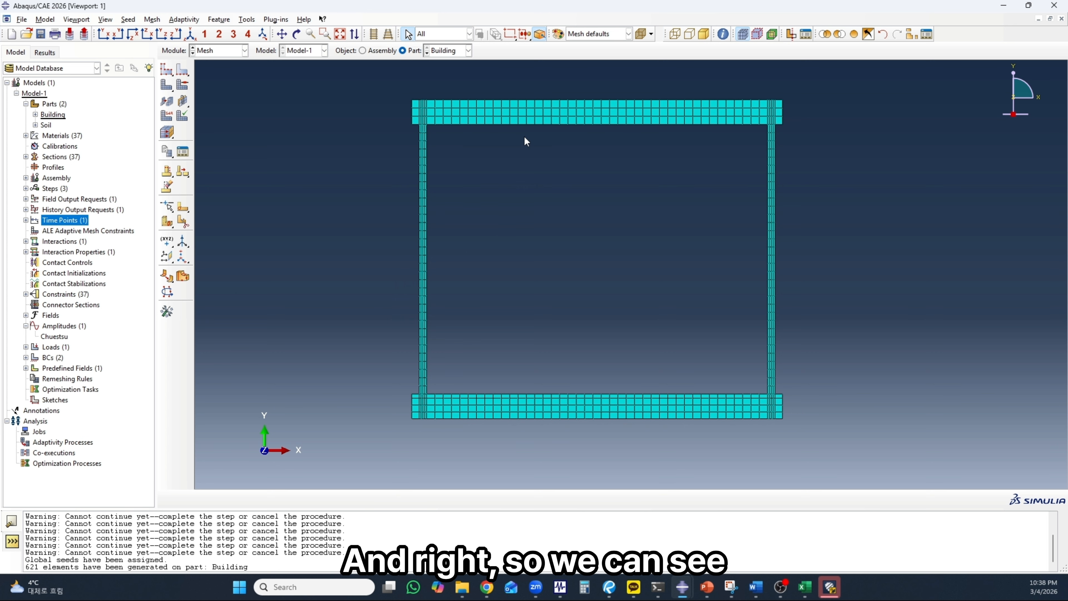
{"action": "scroll", "coordinate": [533, 123], "scroll_direction": "up", "scroll_amount": 1}
{"action": "scroll", "coordinate": [533, 159], "scroll_direction": "down", "scroll_amount": 1}
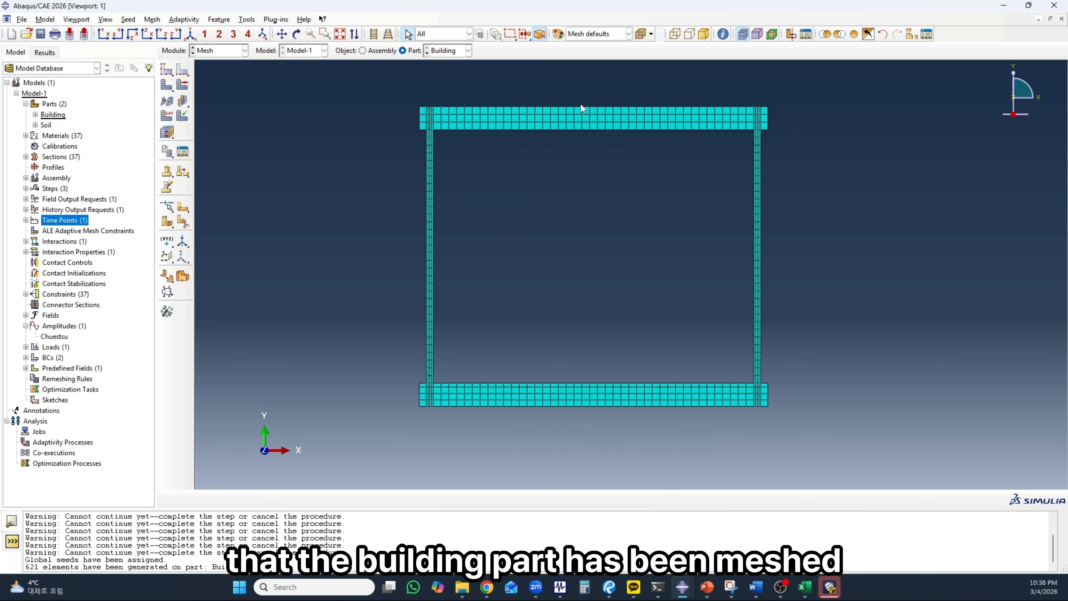
- Switch to the Soil part and apply global seeds with an approximate size of 1
{"action": "left_click", "coordinate": [464, 51]}
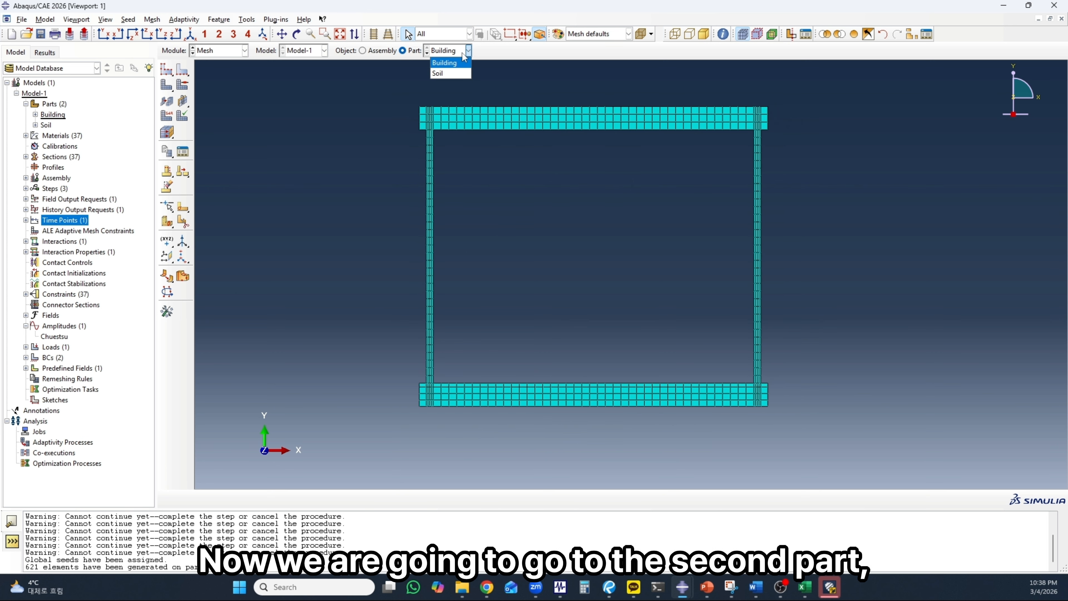
{"action": "left_click", "coordinate": [454, 74]}
{"action": "scroll", "coordinate": [471, 204], "scroll_direction": "down", "scroll_amount": 2}
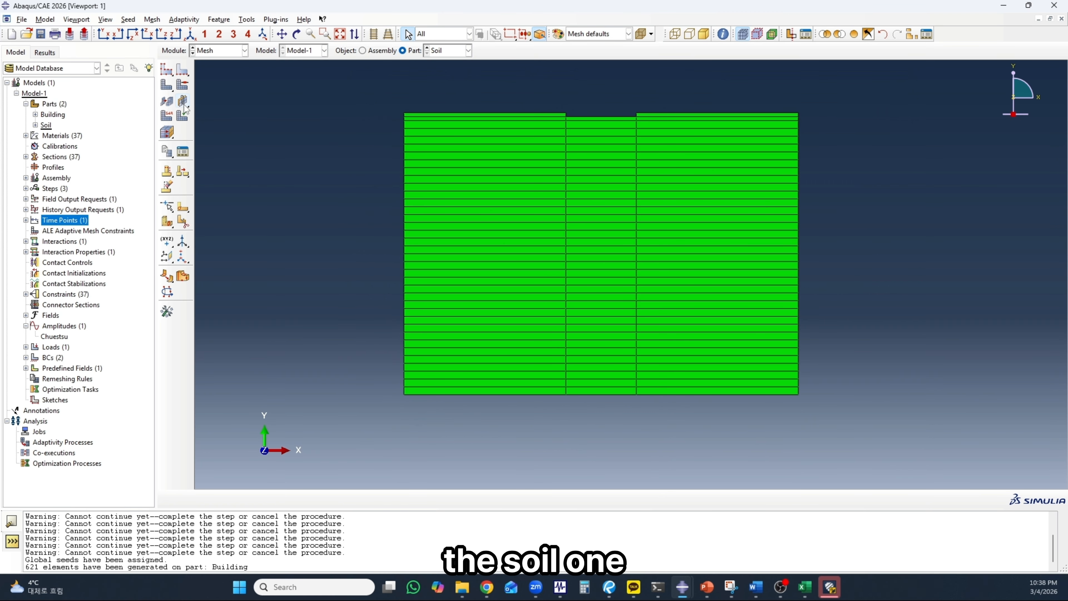
{"action": "left_click", "coordinate": [167, 76]}
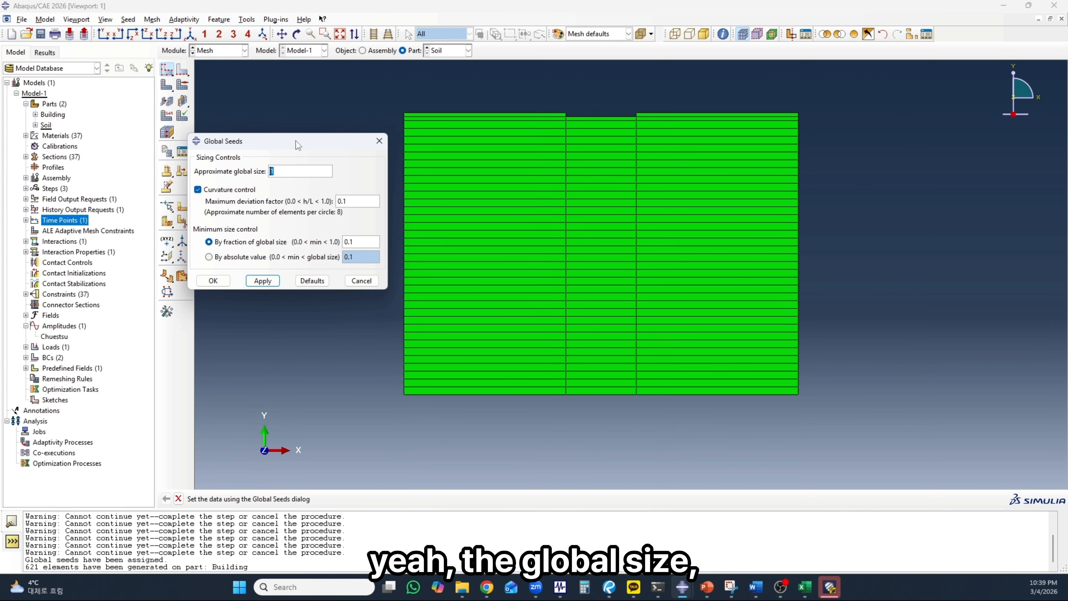
{"action": "left_click_drag", "start_coordinate": [296, 141], "coordinate": [257, 152]}
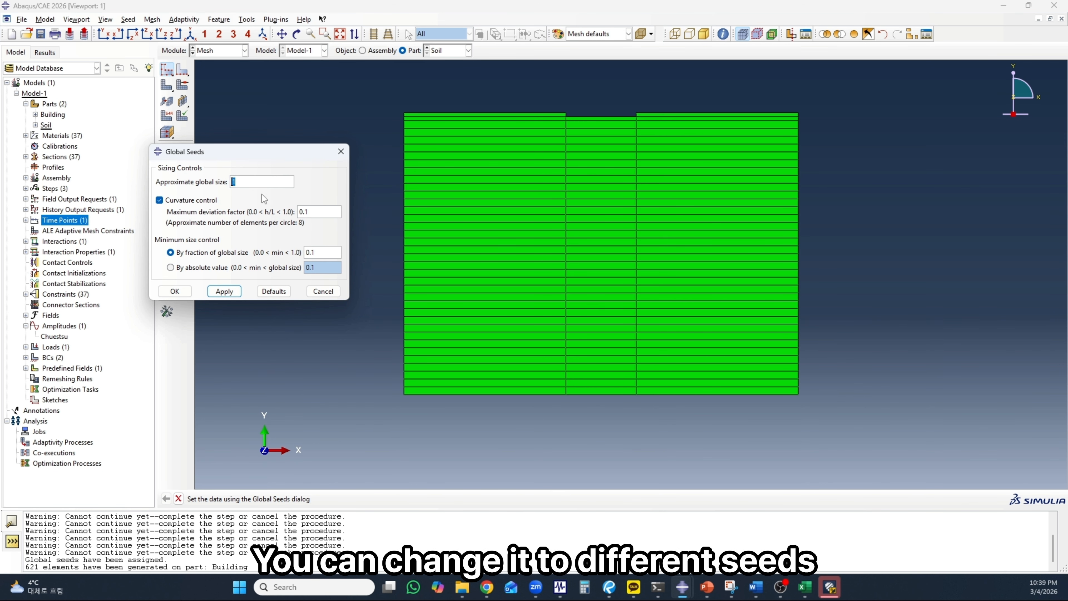
{"action": "left_click", "coordinate": [247, 182]}
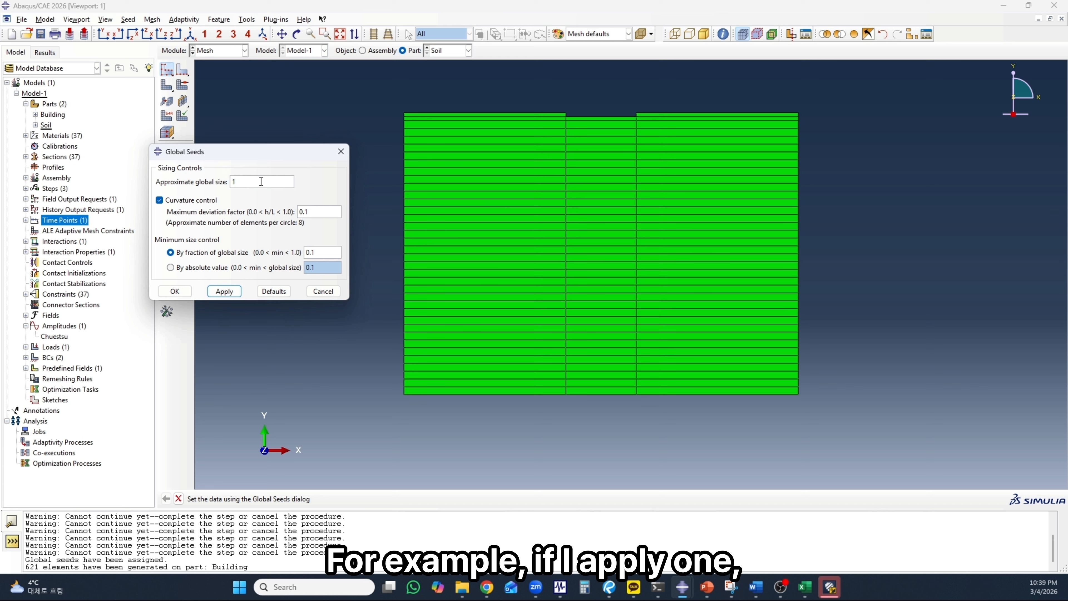
{"action": "left_click", "coordinate": [224, 292]}
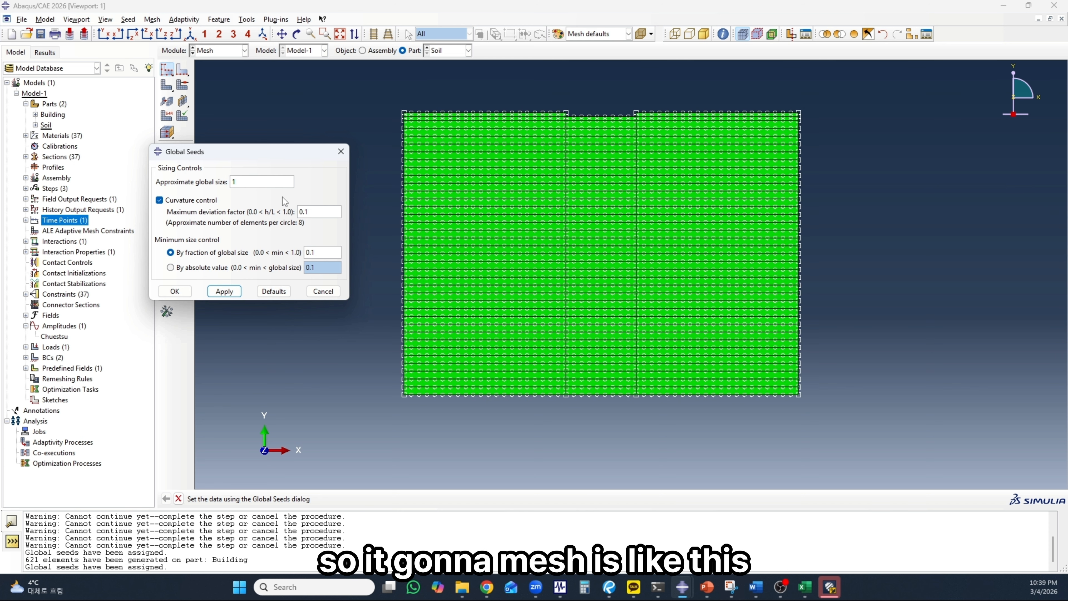
- Try a finer approximate global seed size of 0.5 on the Soil part
{"action": "double_click", "coordinate": [258, 182]}
{"action": "type", "text": "0."}
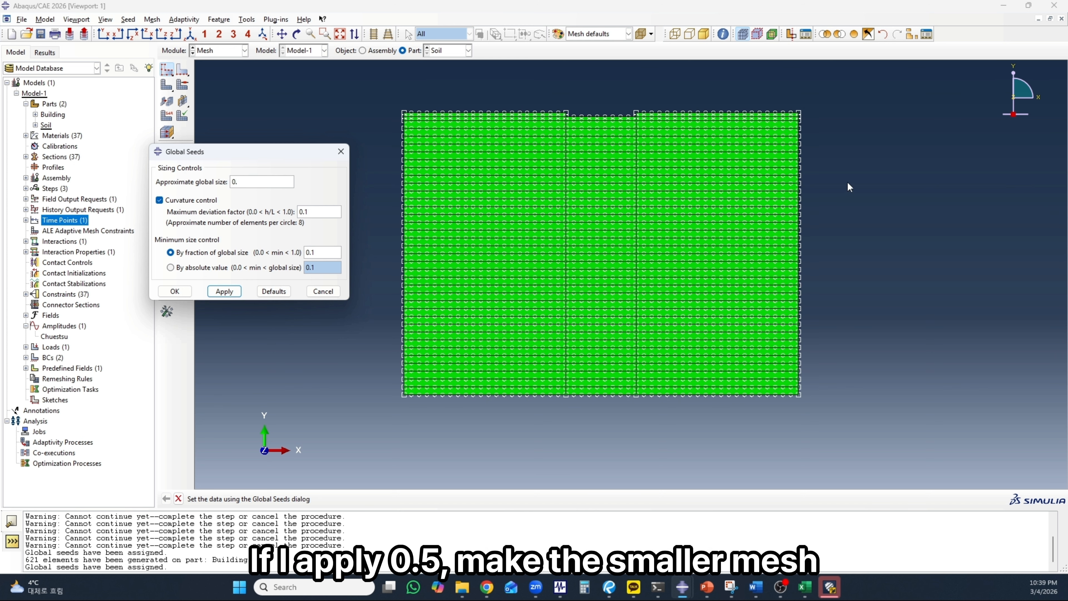
{"action": "type", "text": "5"}
{"action": "left_click", "coordinate": [216, 292]}
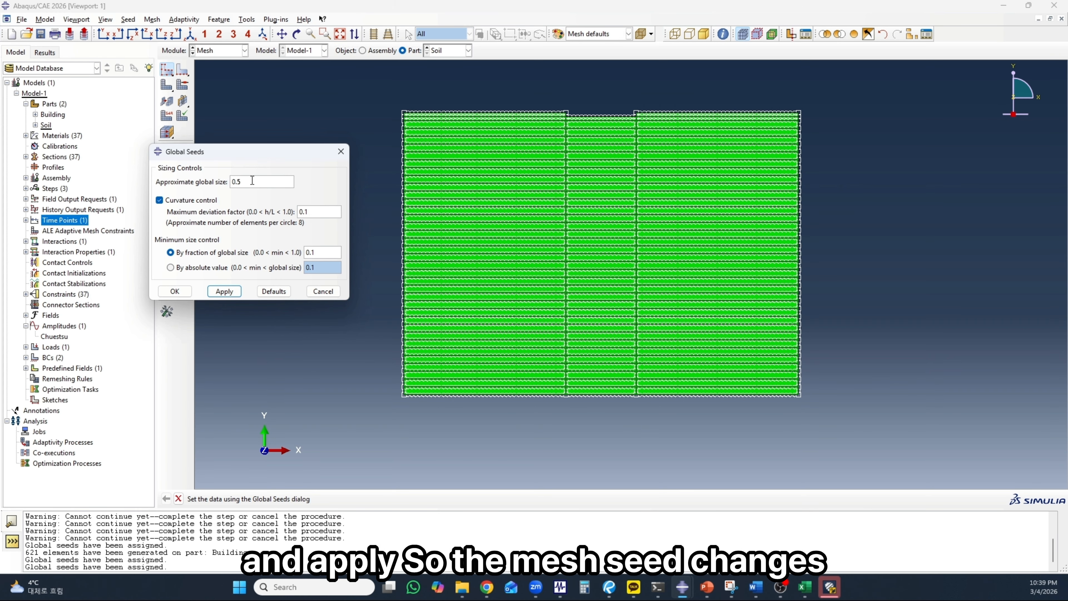
- Set the Soil part's approximate global seed size to 1, accept the seeds and mesh the part
{"action": "left_click_drag", "start_coordinate": [251, 182], "coordinate": [231, 182]}
{"action": "type", "text": "1"}
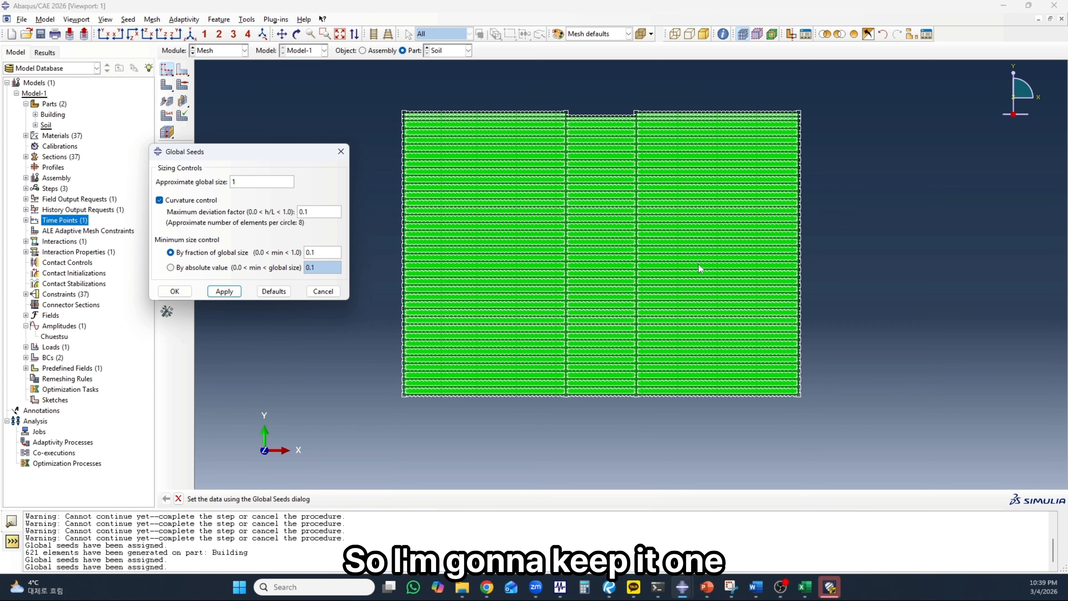
{"action": "left_click", "coordinate": [227, 292]}
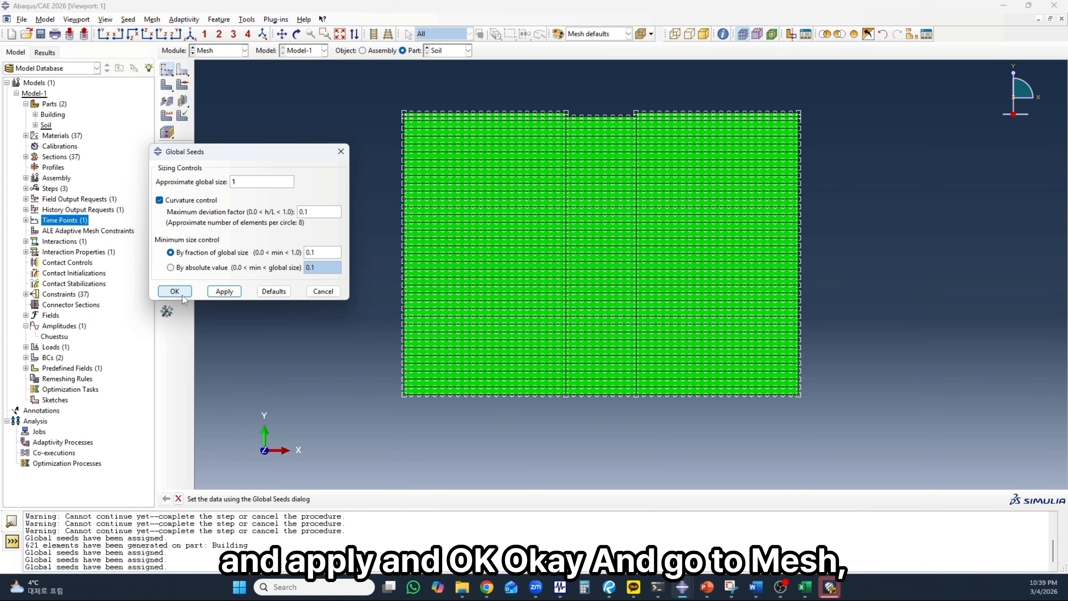
{"action": "left_click", "coordinate": [175, 292]}
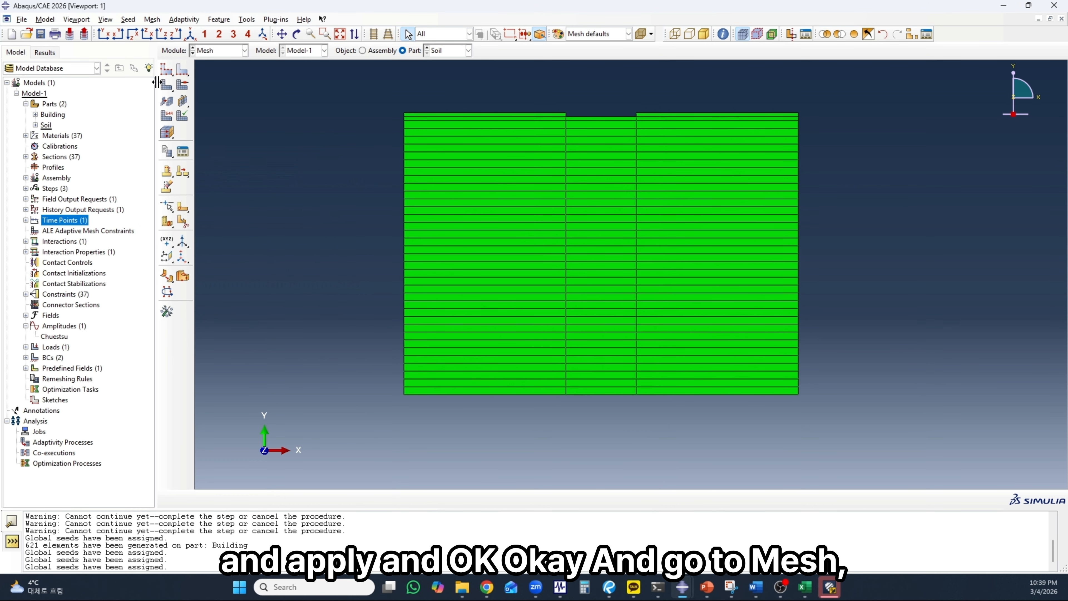
{"action": "left_click", "coordinate": [167, 85]}
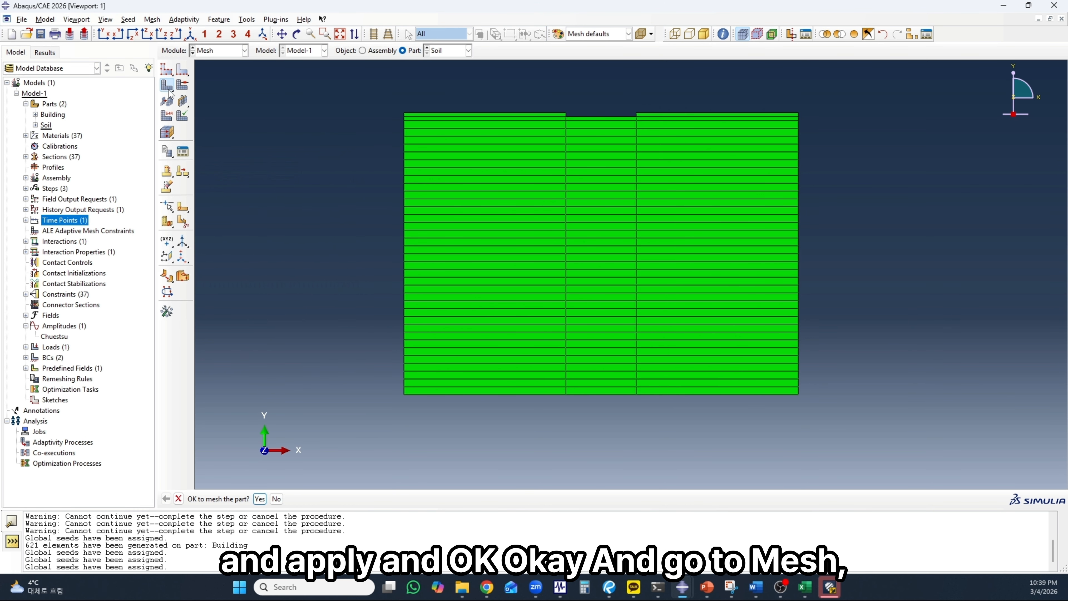
{"action": "left_click", "coordinate": [259, 499]}
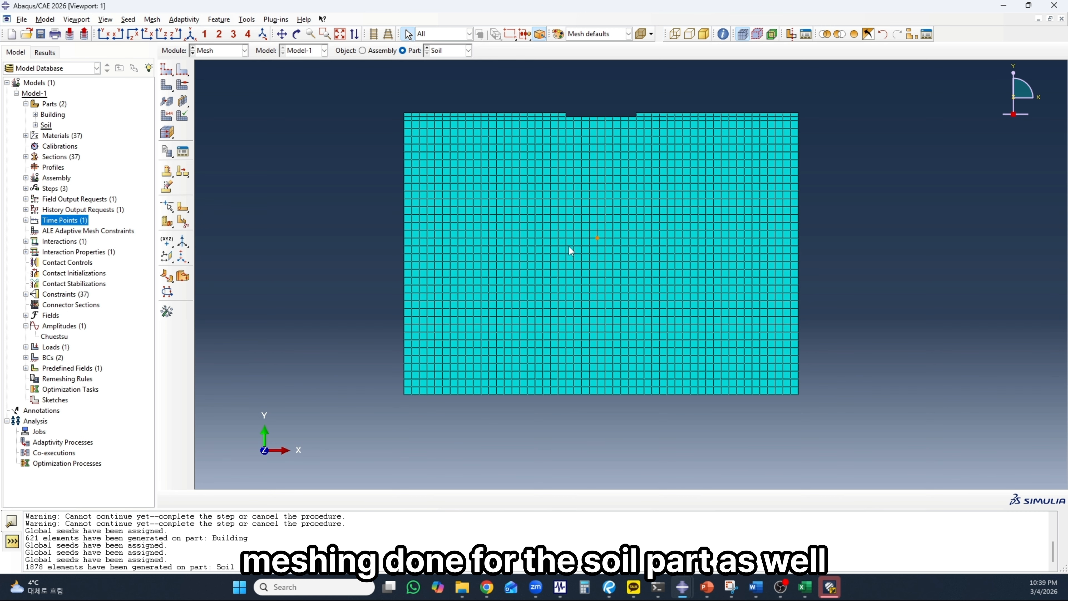
- Assign the Plane Strain element family to the whole Soil part, keeping standard linear quad elements with reduced integration
{"action": "left_click", "coordinate": [167, 120]}
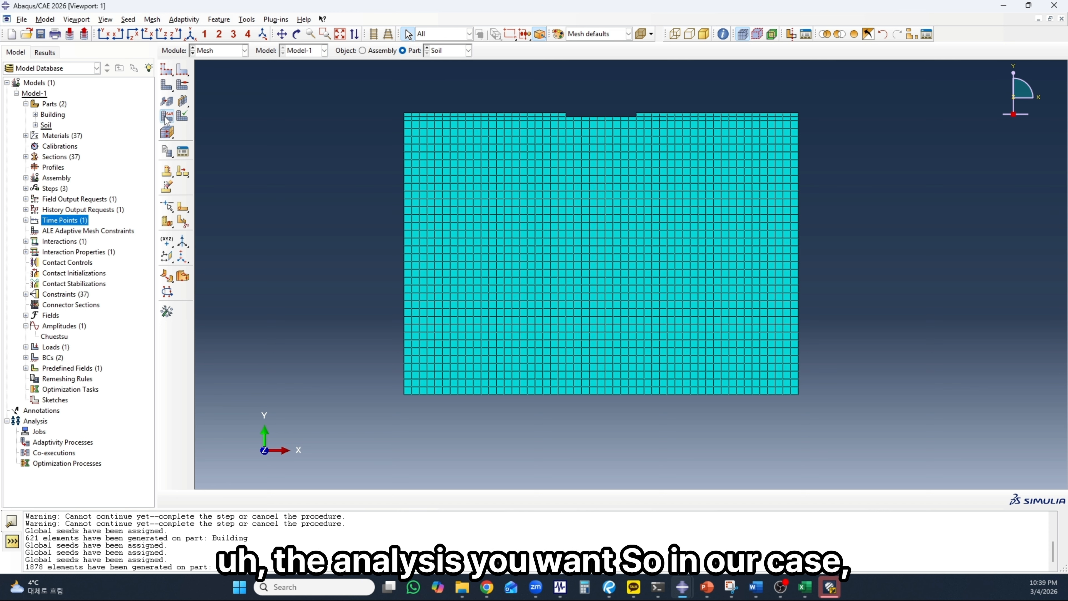
{"action": "scroll", "coordinate": [399, 311], "scroll_direction": "down", "scroll_amount": 1}
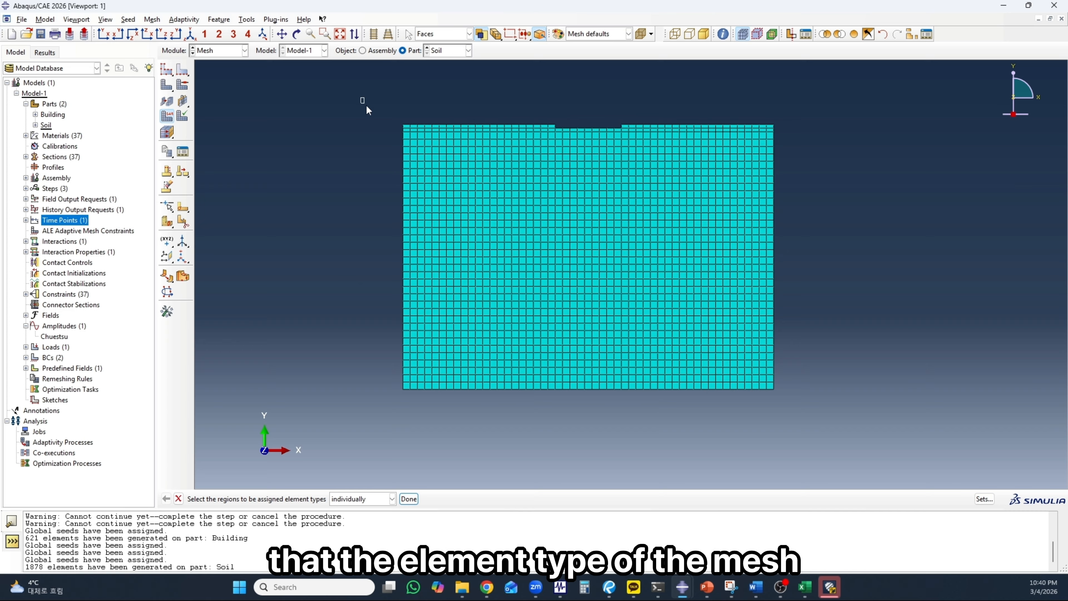
{"action": "left_click_drag", "start_coordinate": [364, 103], "coordinate": [823, 429]}
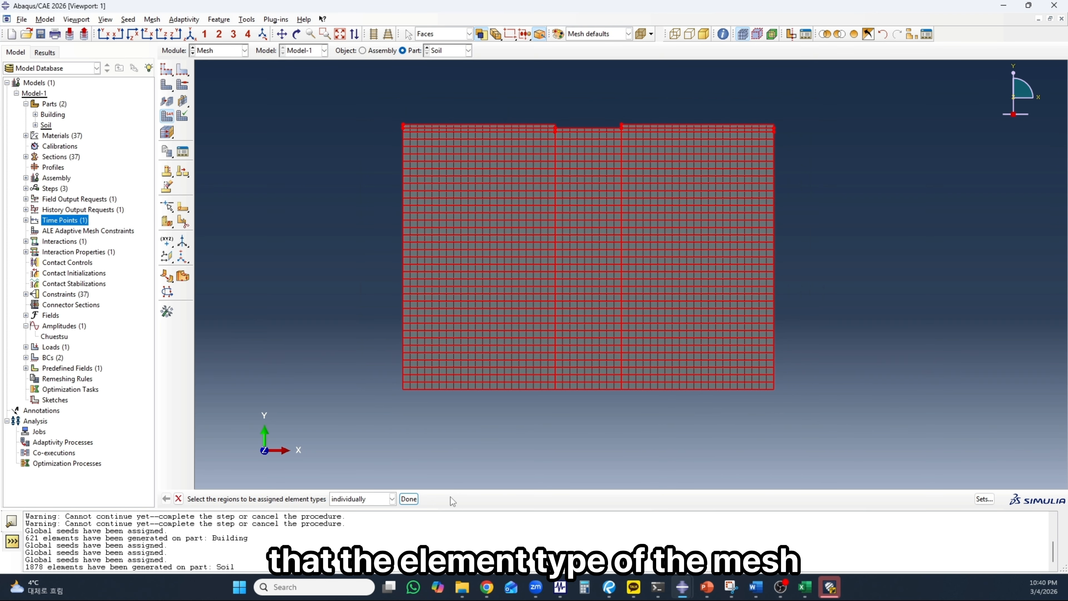
{"action": "left_click", "coordinate": [409, 499]}
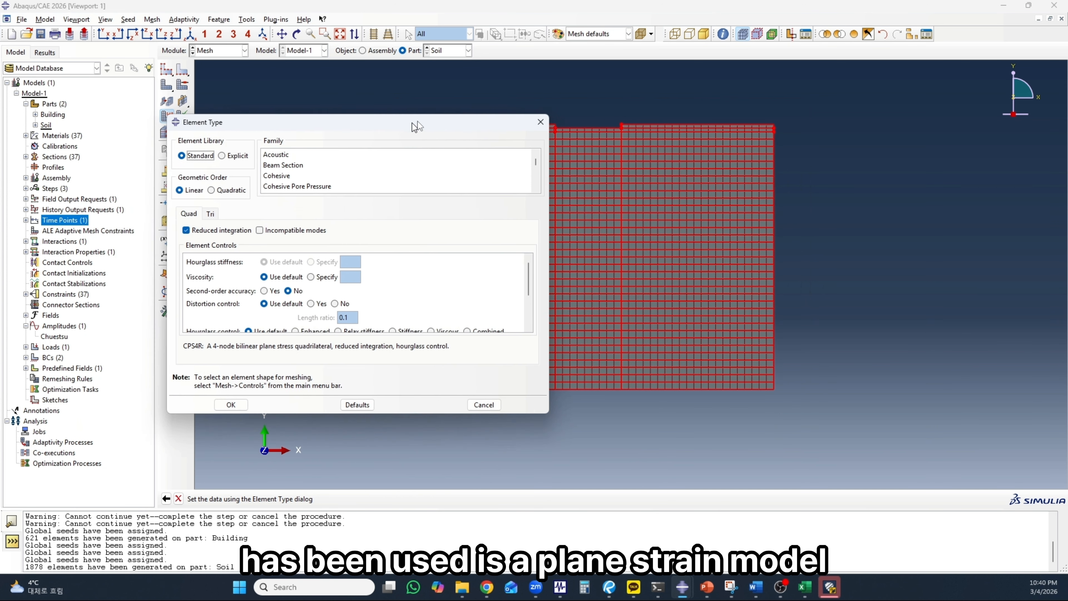
{"action": "scroll", "coordinate": [416, 152], "scroll_direction": "down", "scroll_amount": 5}
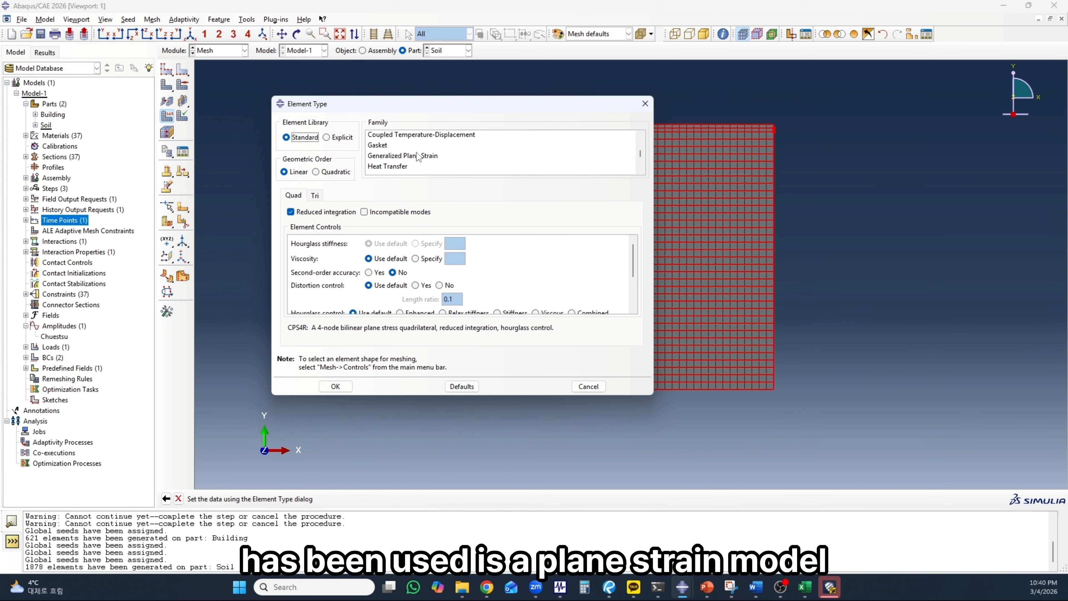
{"action": "scroll", "coordinate": [402, 158], "scroll_direction": "up", "scroll_amount": 2}
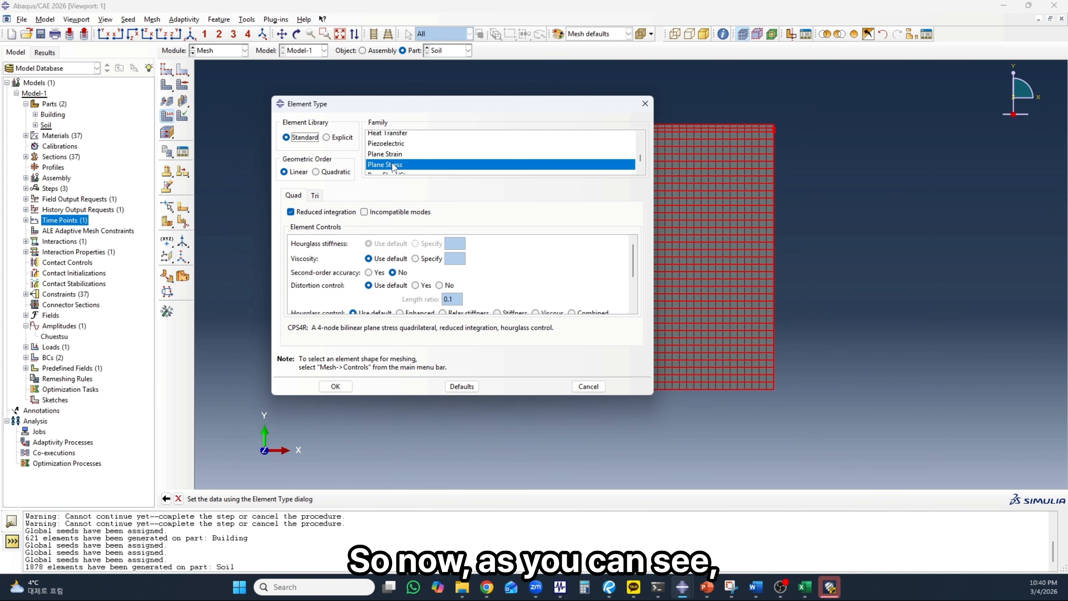
{"action": "scroll", "coordinate": [391, 145], "scroll_direction": "down", "scroll_amount": 2}
{"action": "left_click", "coordinate": [389, 138]}
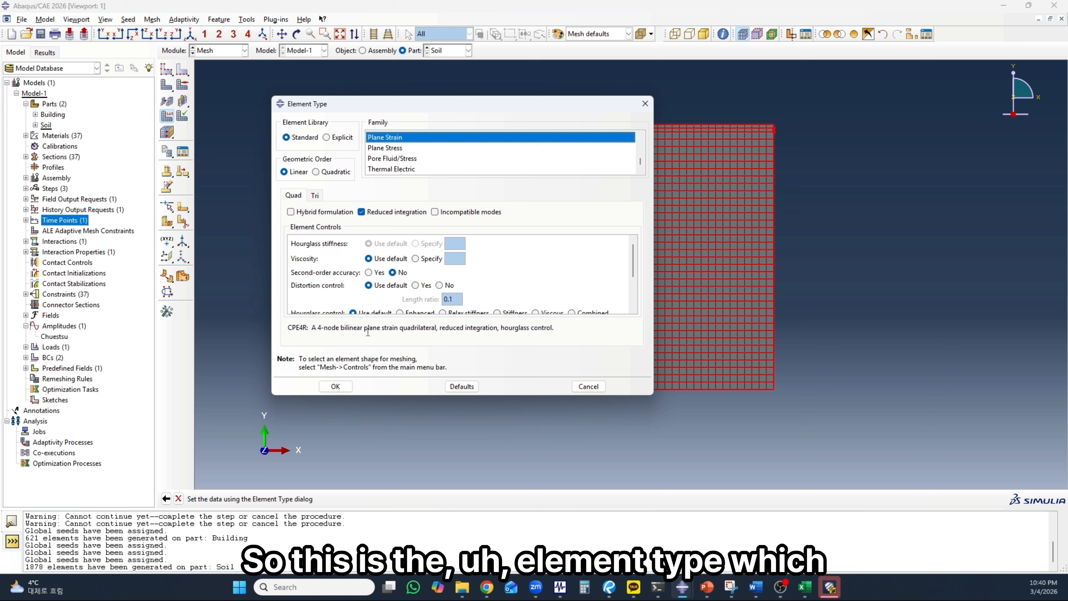
{"action": "left_click", "coordinate": [341, 388]}
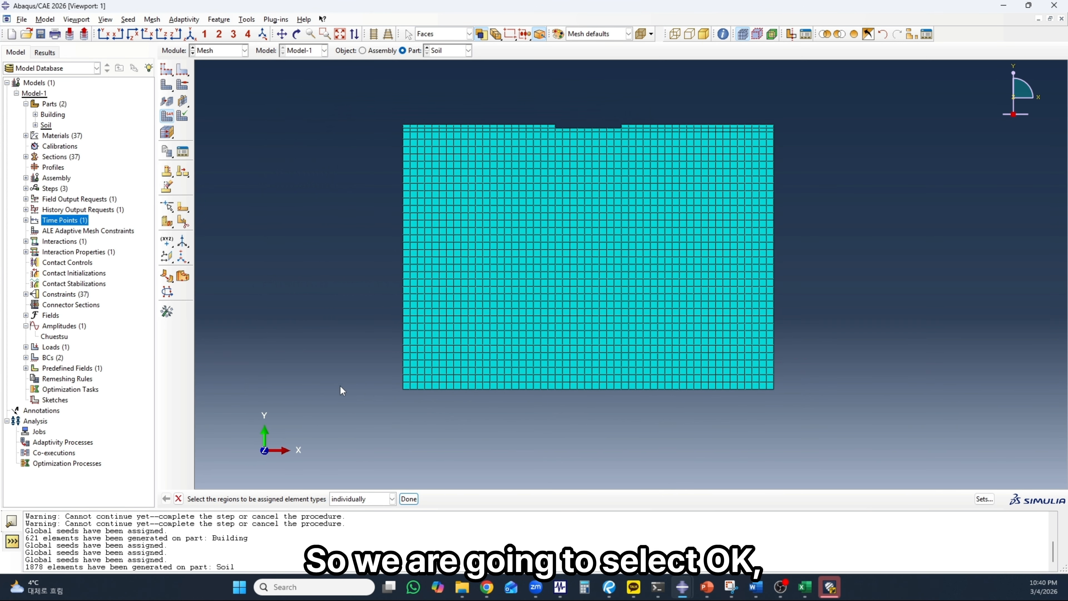
{"action": "left_click", "coordinate": [409, 498]}
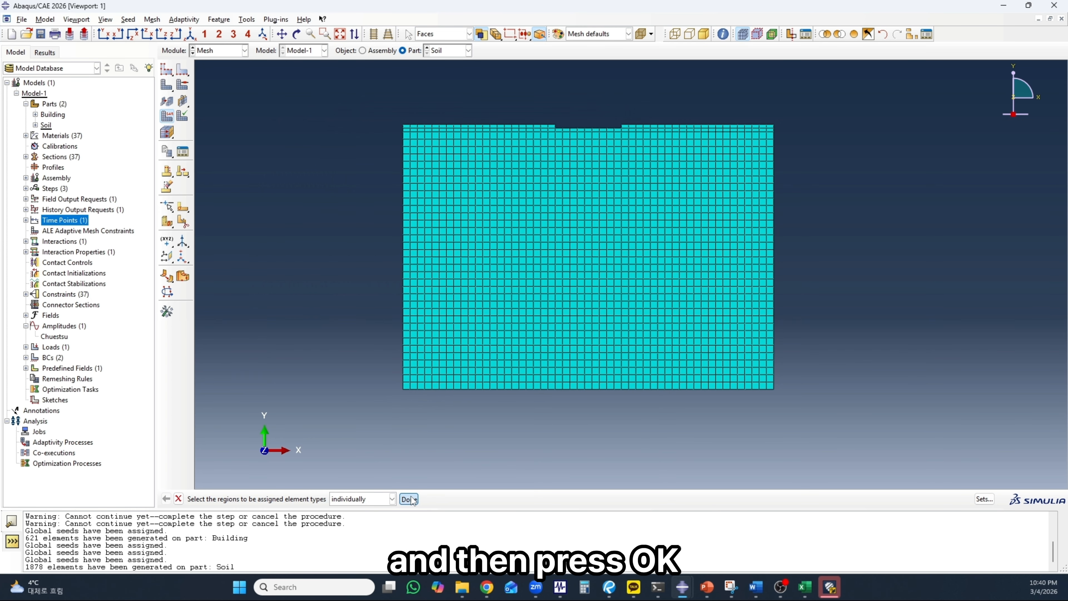
- Switch to the Building part and assign the Plane Strain element family to all of its regions
{"action": "left_click", "coordinate": [441, 51]}
{"action": "left_click", "coordinate": [444, 63]}
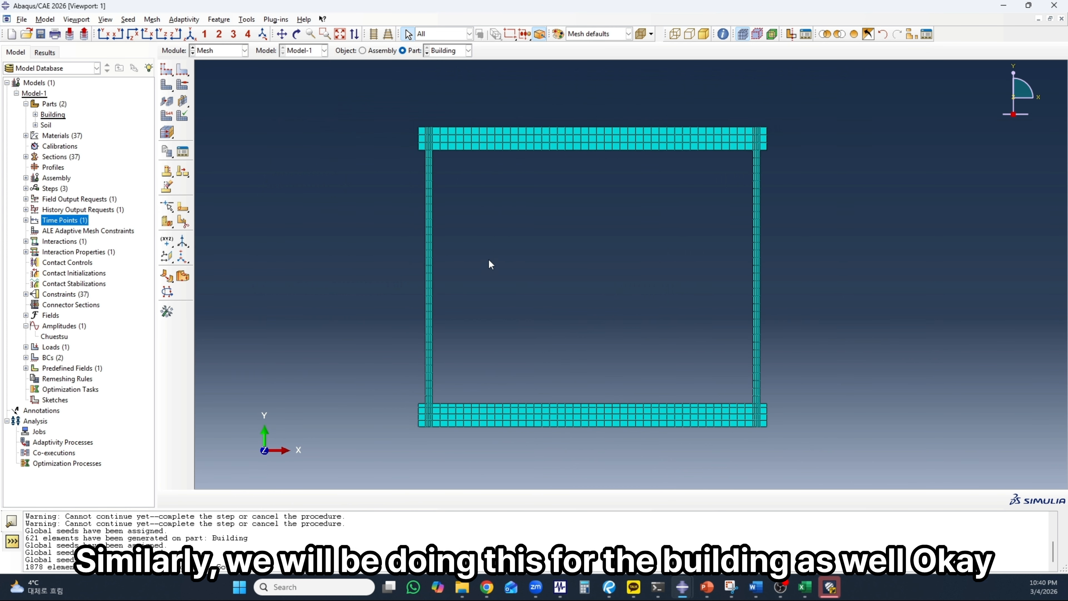
{"action": "left_click", "coordinate": [167, 115]}
{"action": "left_click_drag", "start_coordinate": [423, 135], "coordinate": [751, 441]}
{"action": "left_click", "coordinate": [409, 499]}
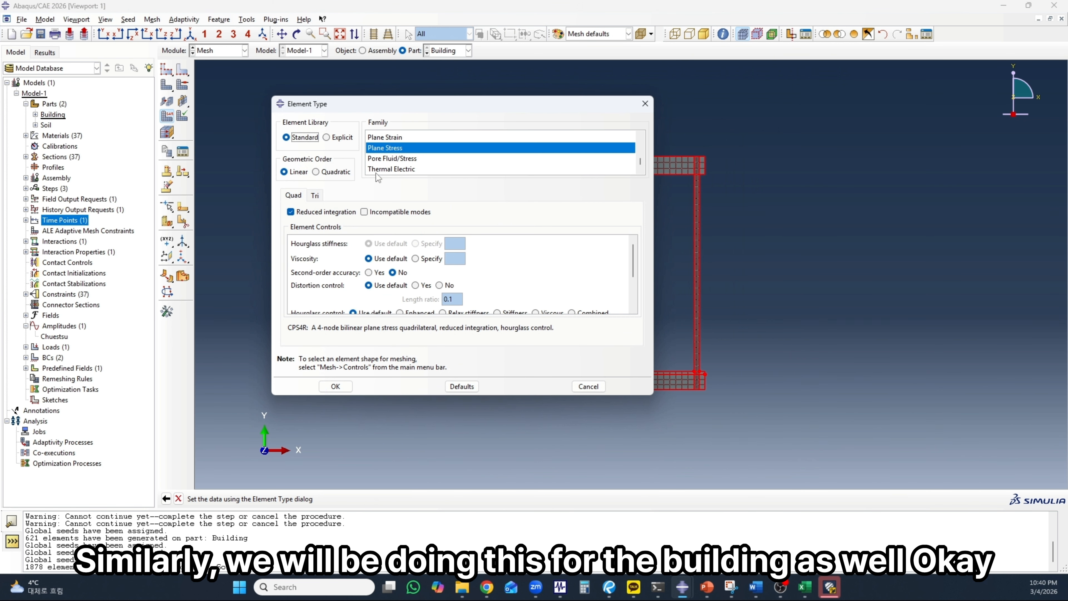
{"action": "left_click", "coordinate": [385, 138]}
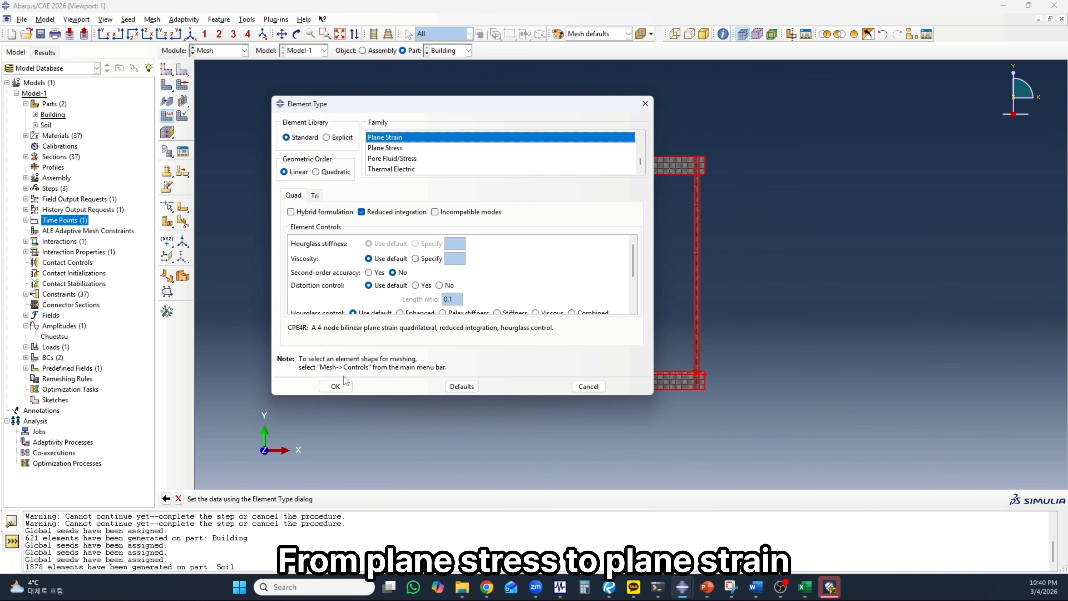
{"action": "left_click", "coordinate": [336, 386]}
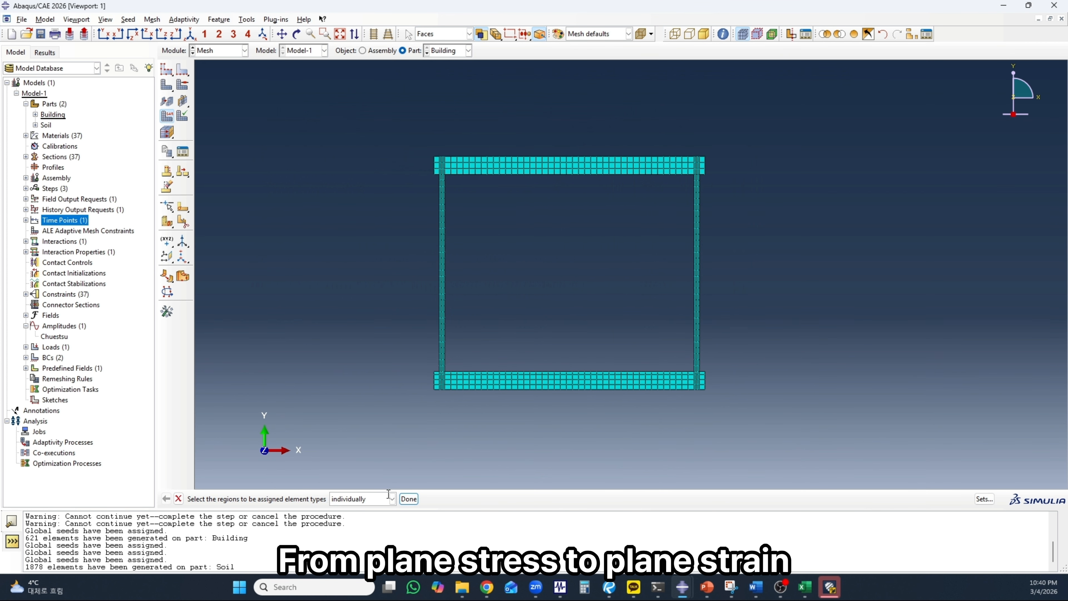
{"action": "left_click", "coordinate": [410, 500]}
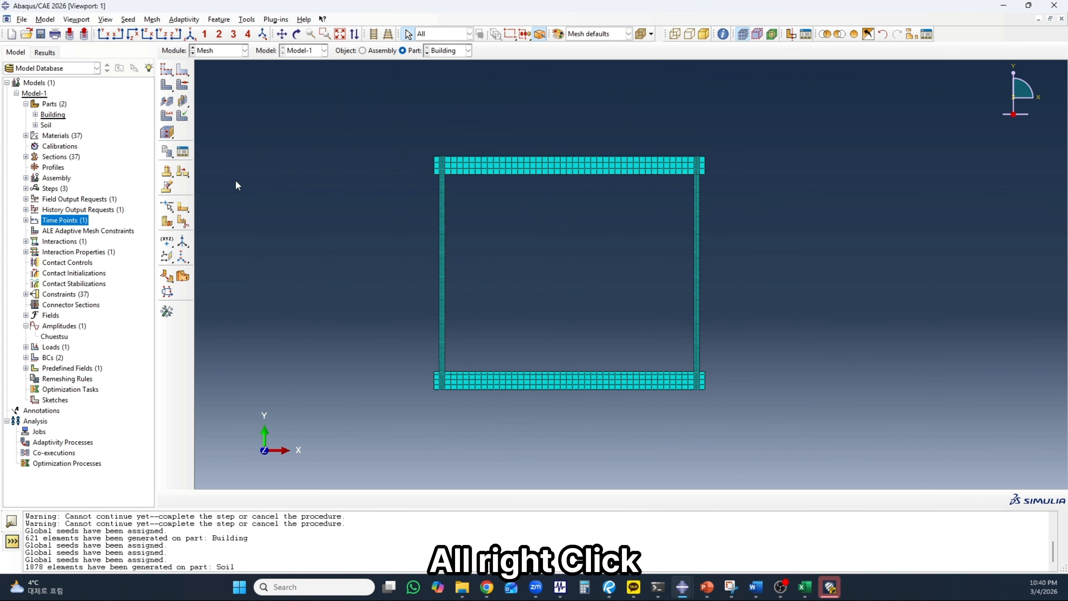
- Display the meshed assembly and create a full-analysis job named Job-1 from Model-1 with the default settings
{"action": "left_click", "coordinate": [376, 51]}
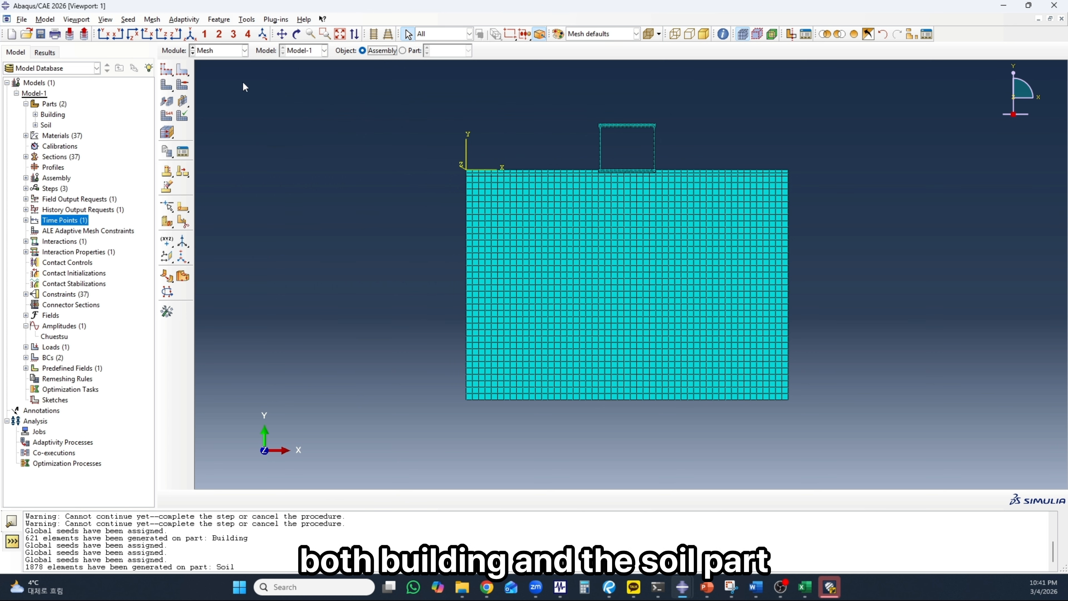
{"action": "left_click", "coordinate": [244, 51]}
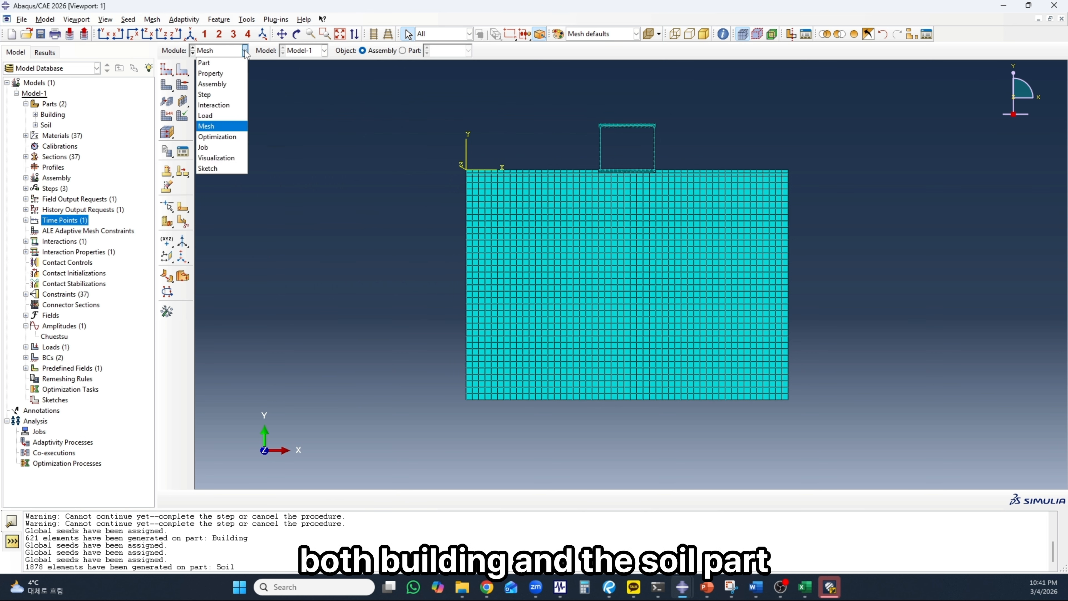
{"action": "left_click", "coordinate": [215, 148]}
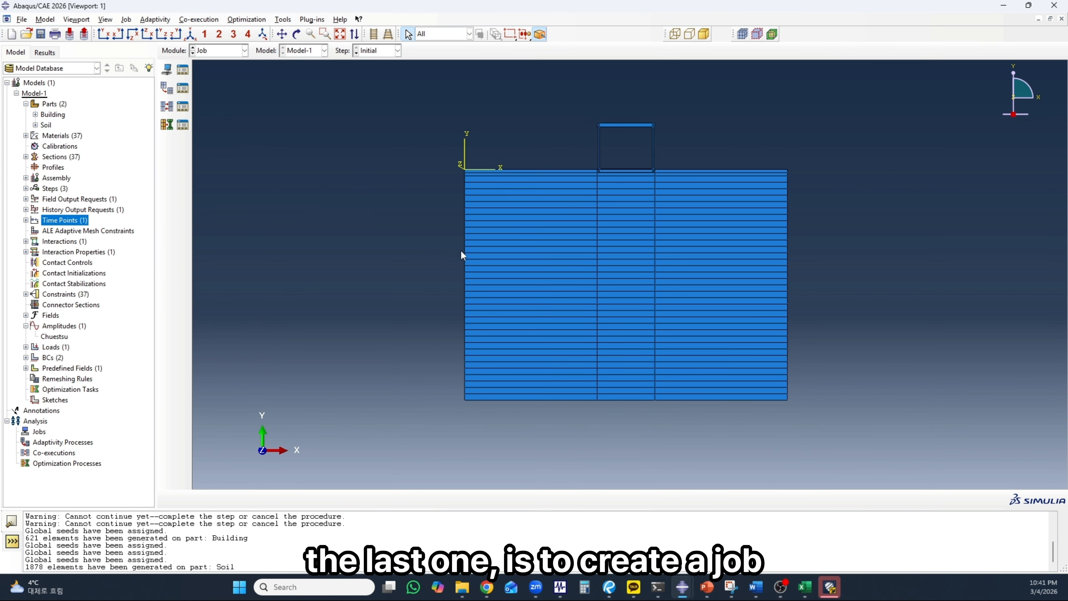
{"action": "left_click", "coordinate": [167, 70]}
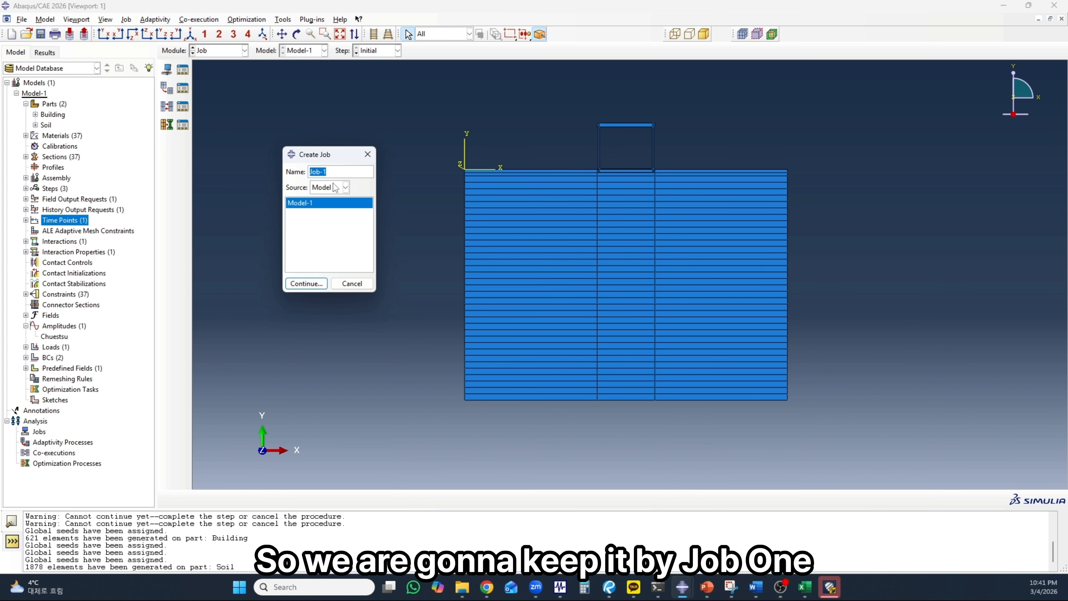
{"action": "left_click", "coordinate": [307, 284]}
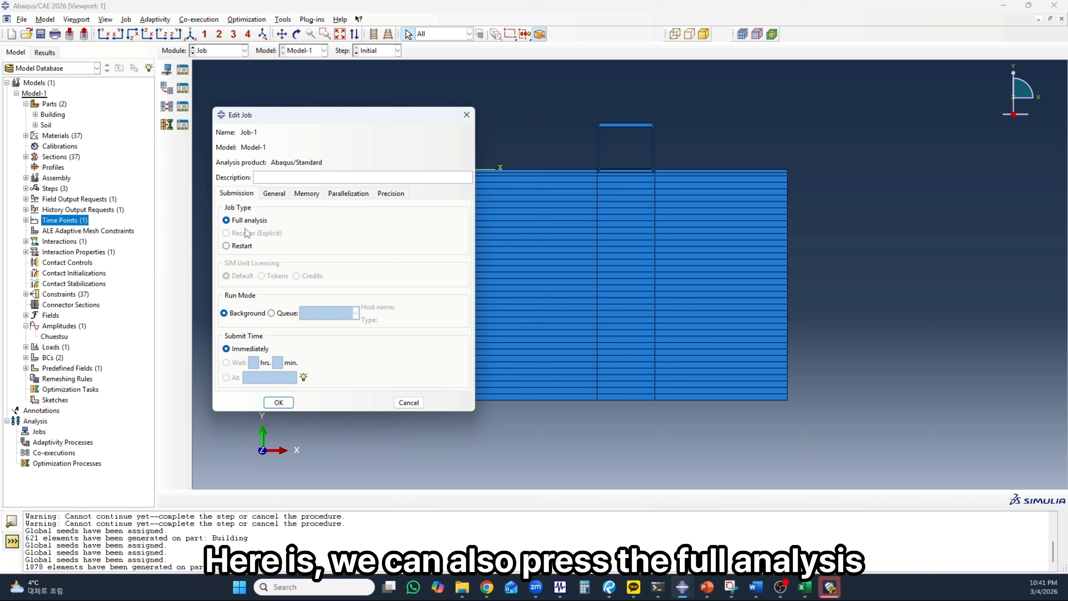
{"action": "left_click", "coordinate": [281, 404]}
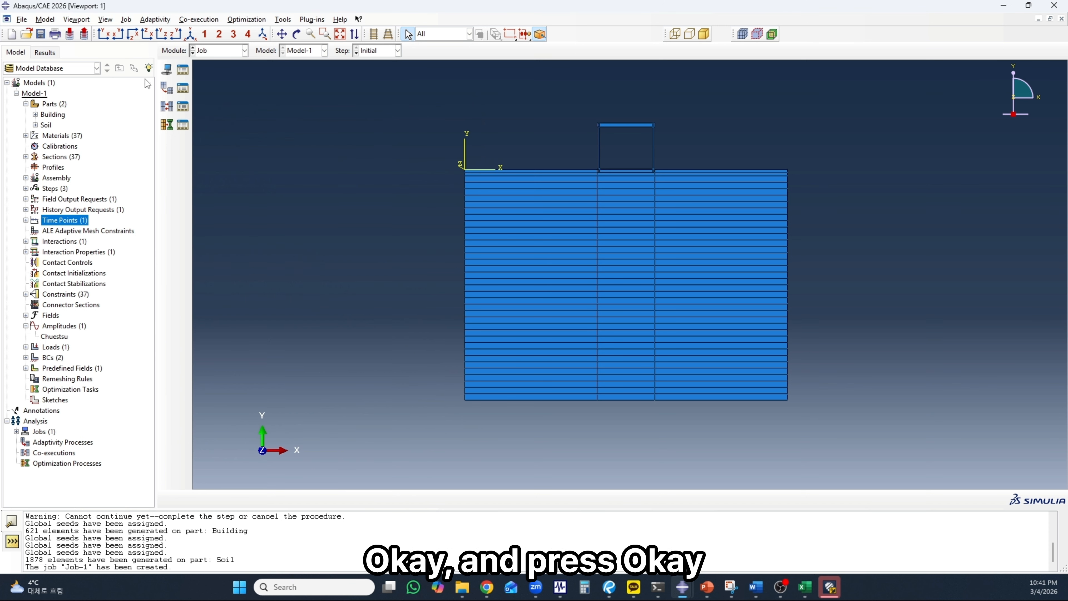
- Submit Job-1 for analysis and monitor the progress of its increments
{"action": "left_click", "coordinate": [182, 75]}
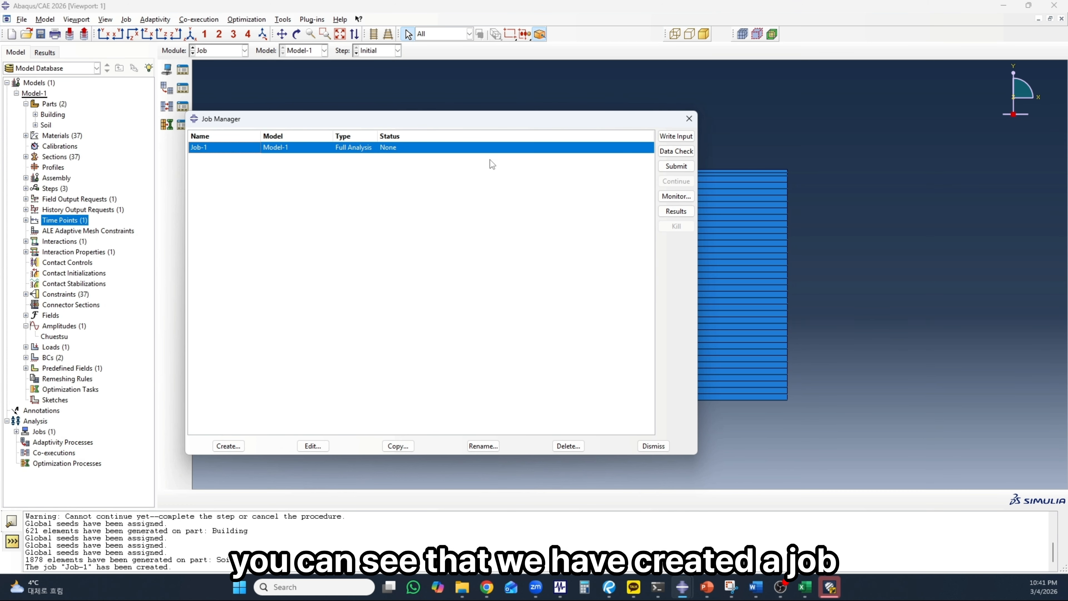
{"action": "left_click_drag", "start_coordinate": [477, 122], "coordinate": [532, 116]}
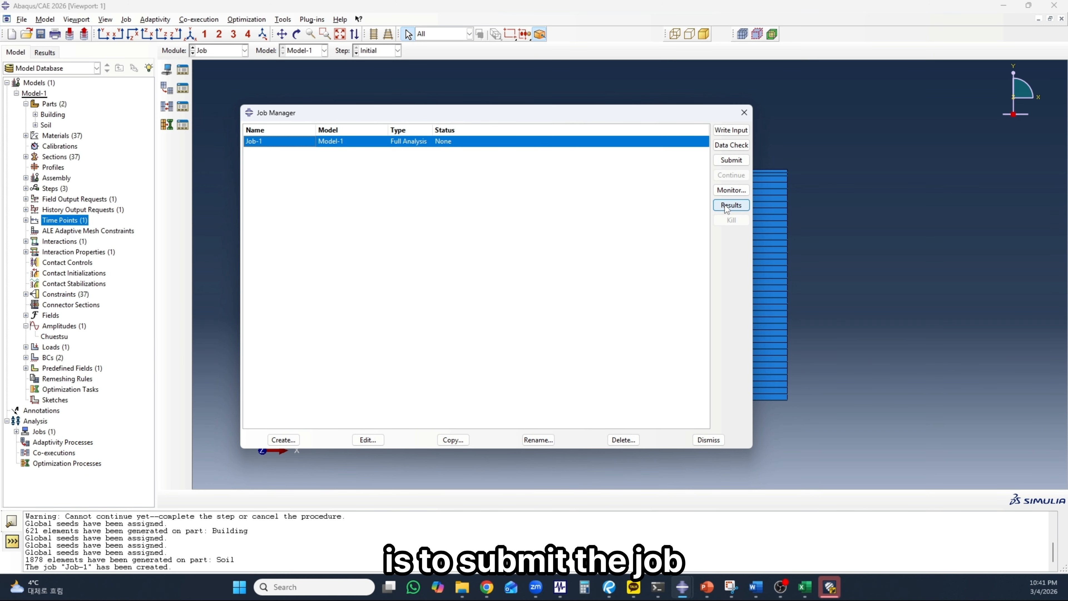
{"action": "left_click", "coordinate": [731, 161]}
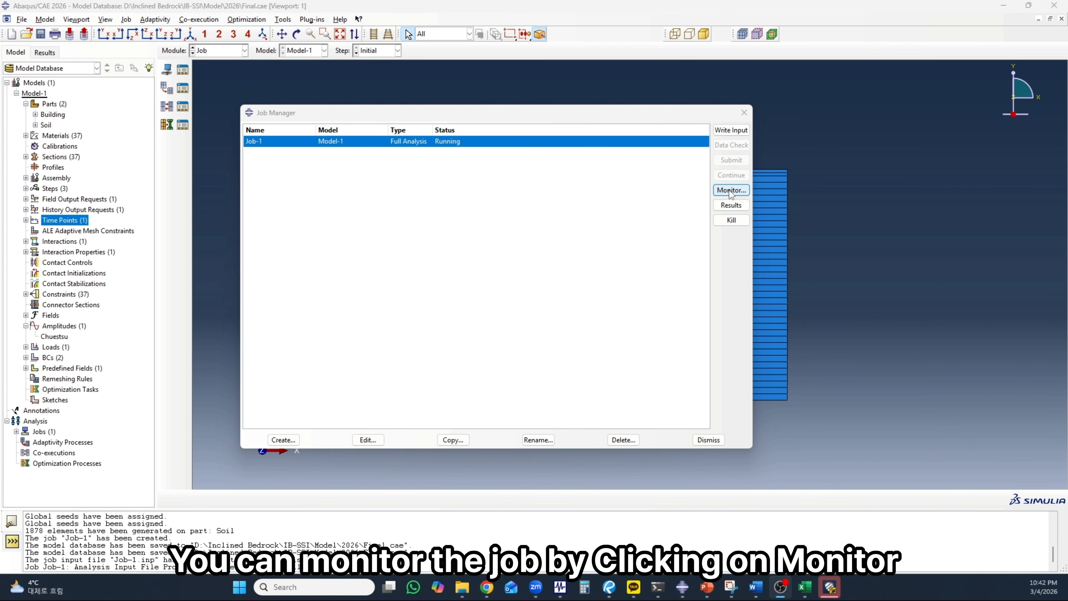
{"action": "left_click", "coordinate": [719, 192]}
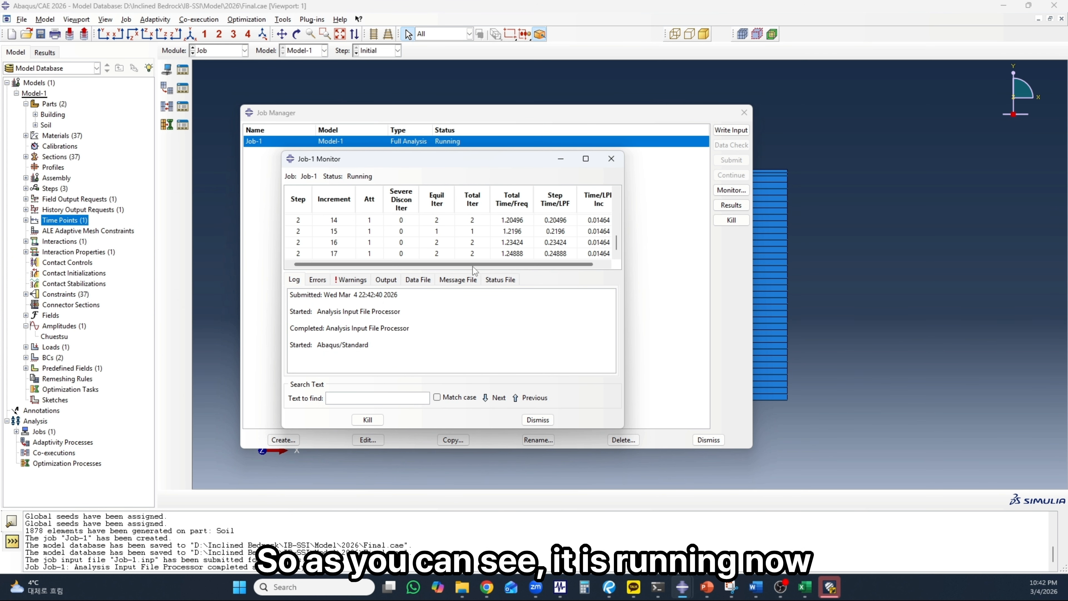
{"action": "left_click_drag", "start_coordinate": [478, 271], "coordinate": [482, 320]}
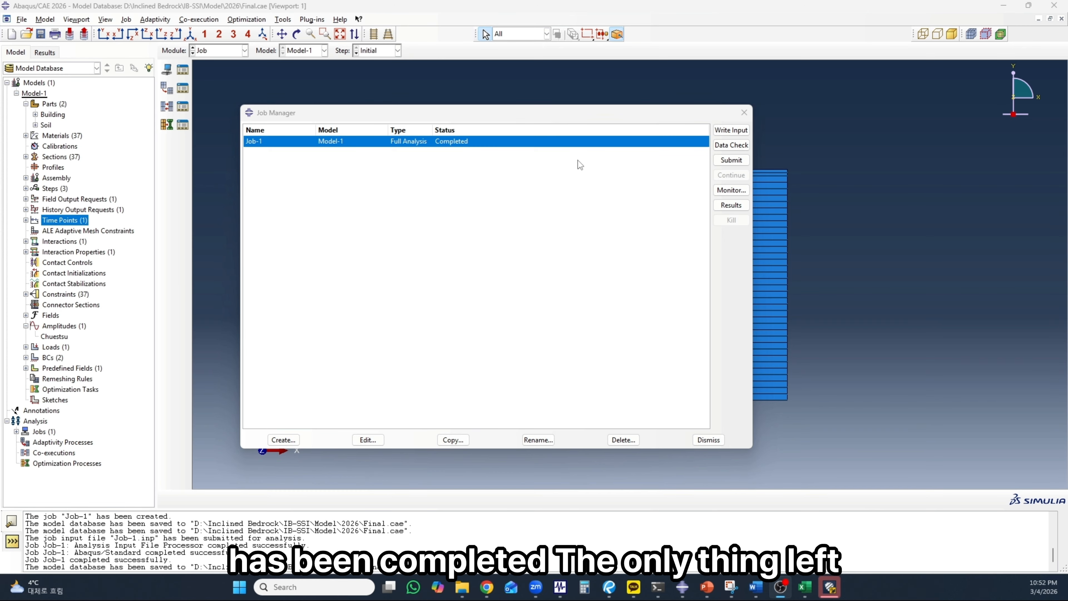
- Open the Job-1 results and animate the acceleration (A, Magnitude) contour over the time history
{"action": "mouse_move", "coordinate": [531, 117]}
{"action": "left_mouse_down"}
{"action": "mouse_move", "coordinate": [561, 145]}
{"action": "mouse_move", "coordinate": [546, 128]}
{"action": "left_mouse_up"}
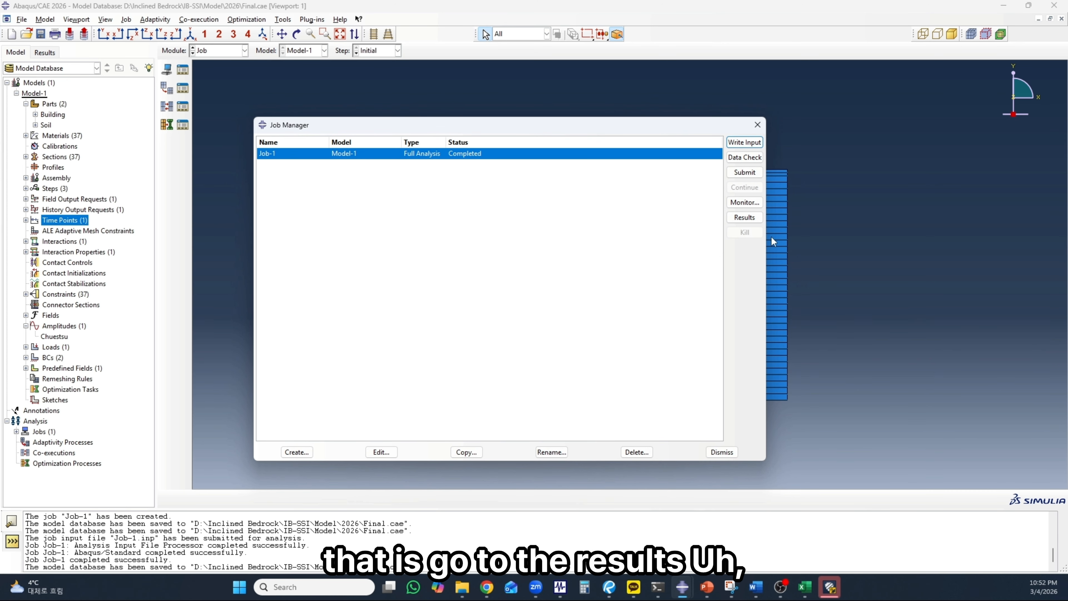
{"action": "left_click", "coordinate": [744, 217]}
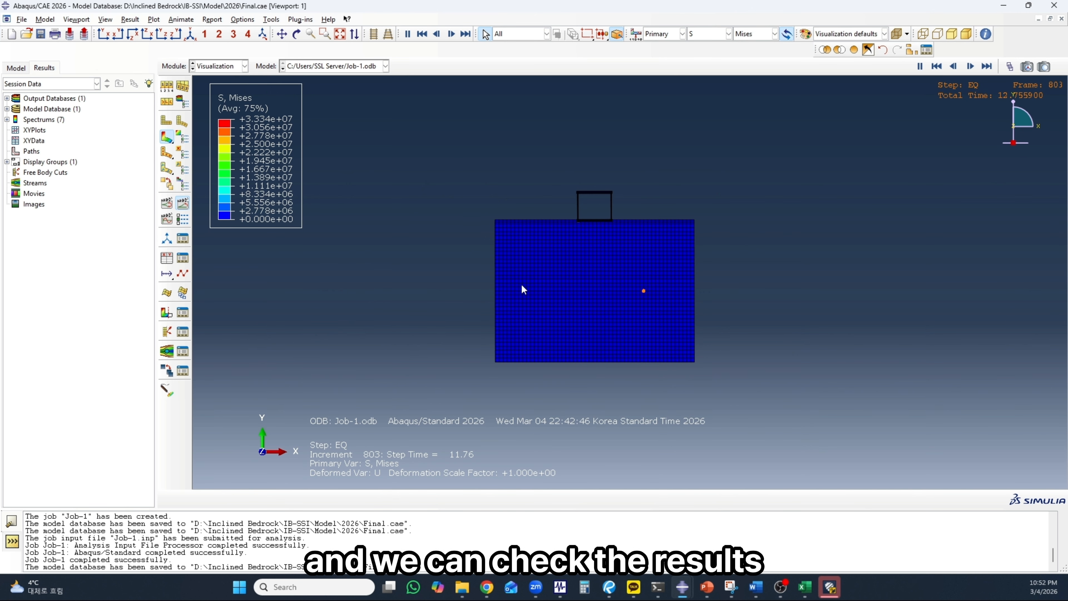
{"action": "scroll", "coordinate": [570, 246], "scroll_direction": "down", "scroll_amount": 1}
{"action": "scroll", "coordinate": [433, 291], "scroll_direction": "up", "scroll_amount": 2}
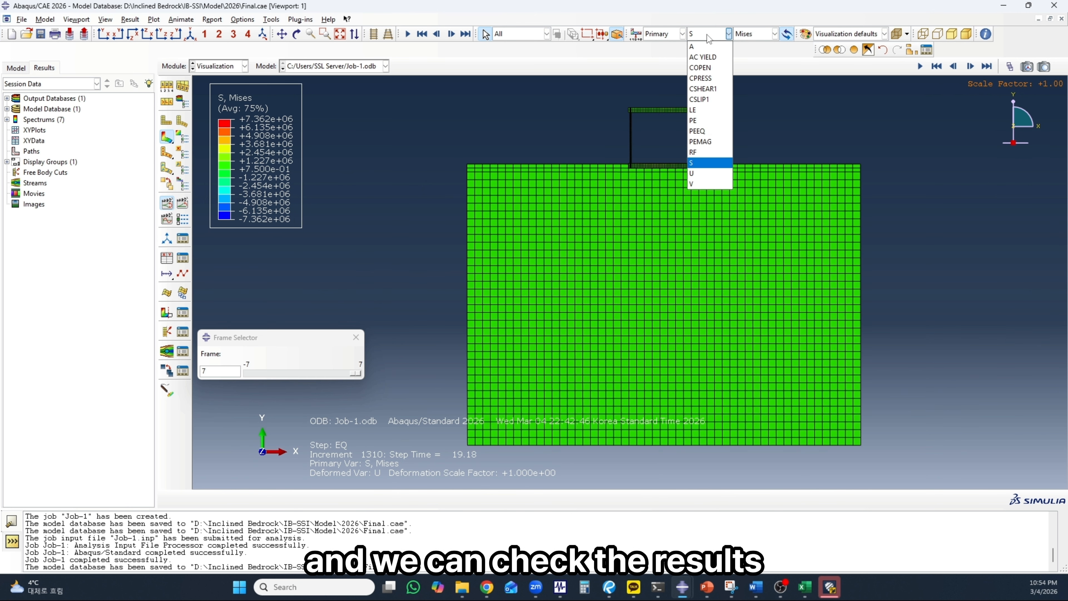
{"action": "left_click", "coordinate": [698, 43]}
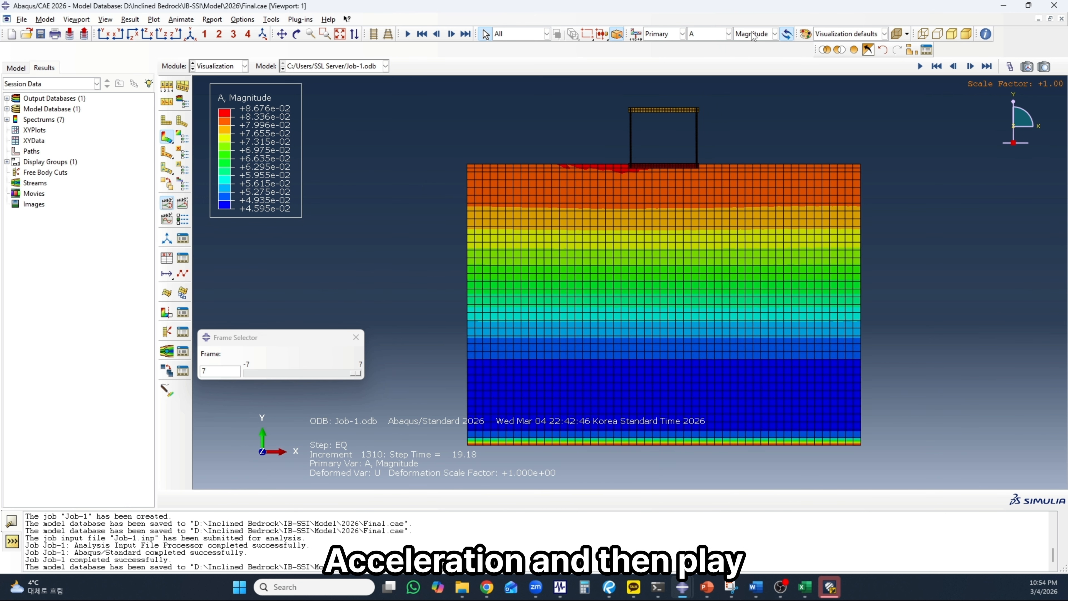
{"action": "left_click", "coordinate": [183, 205]}
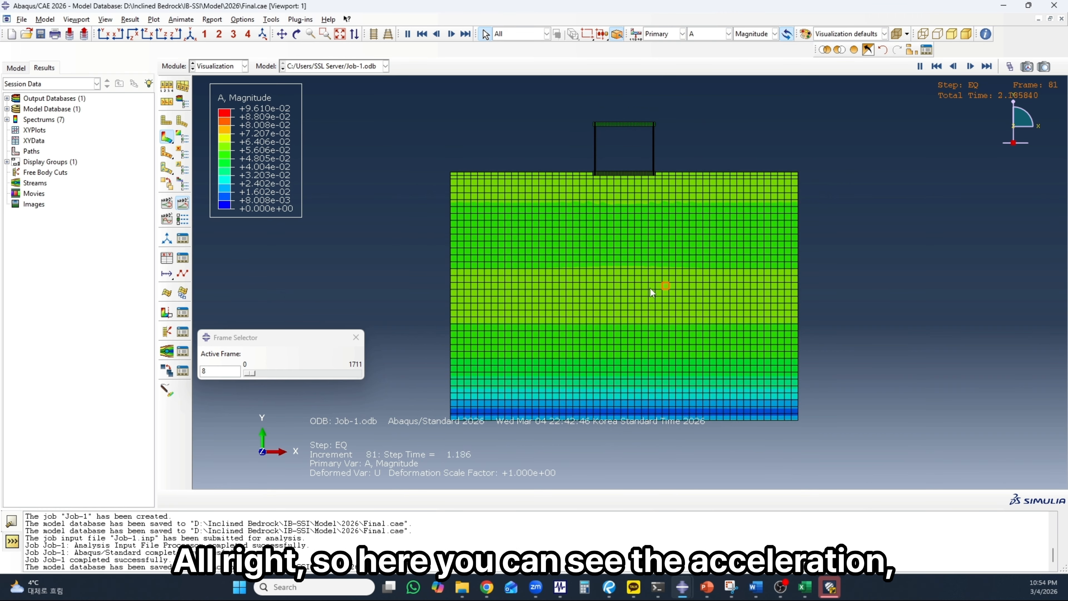
- View the animated contours of displacement U, Mises stress S and velocity V in turn
{"action": "left_click", "coordinate": [710, 35]}
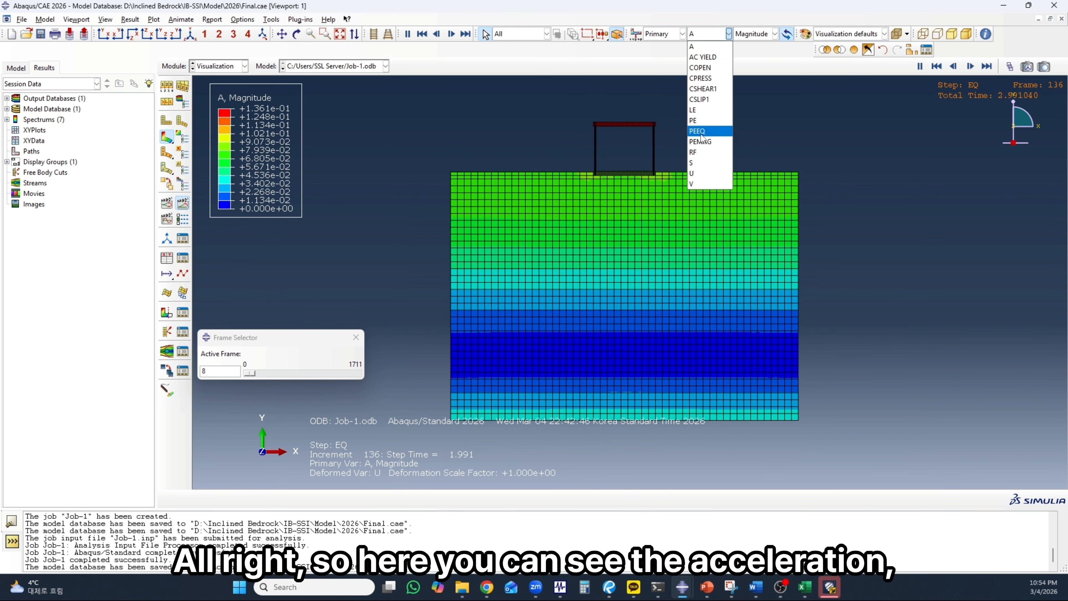
{"action": "left_click", "coordinate": [699, 168]}
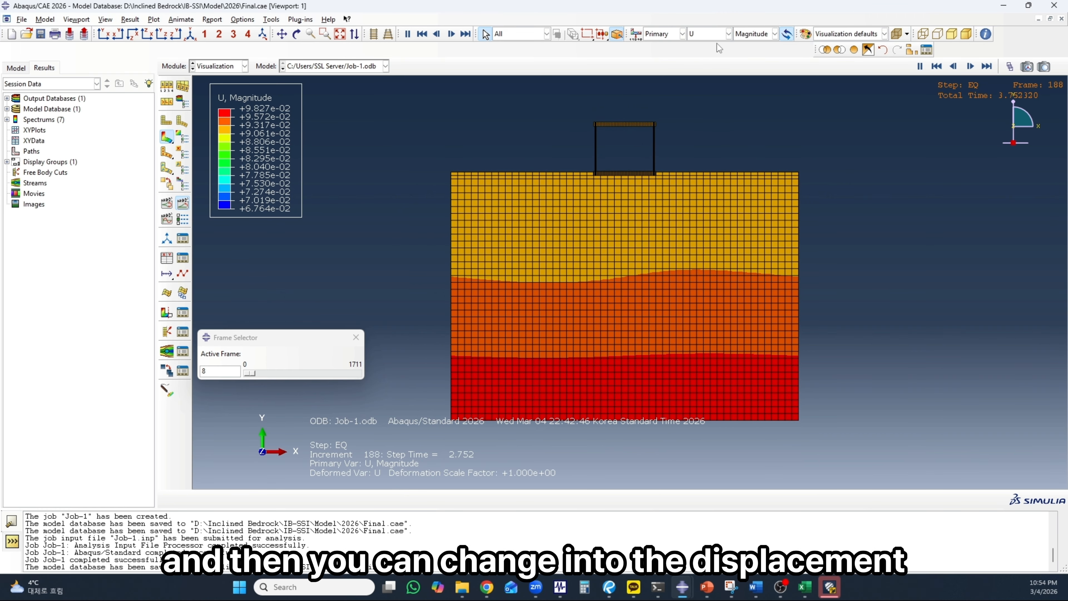
{"action": "left_click", "coordinate": [715, 34]}
{"action": "left_click", "coordinate": [695, 163]}
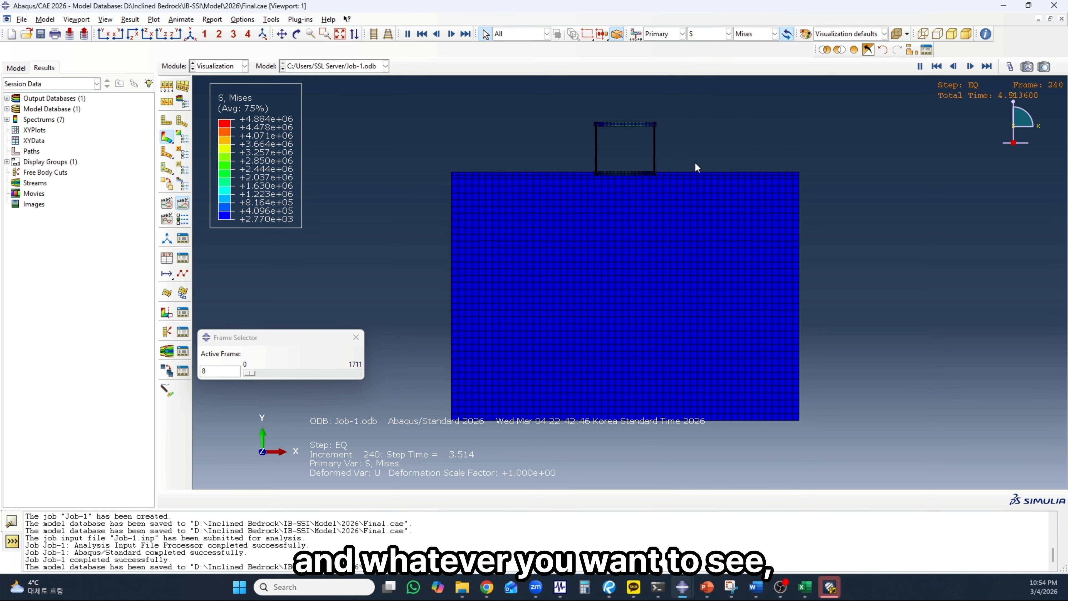
{"action": "left_click", "coordinate": [707, 37]}
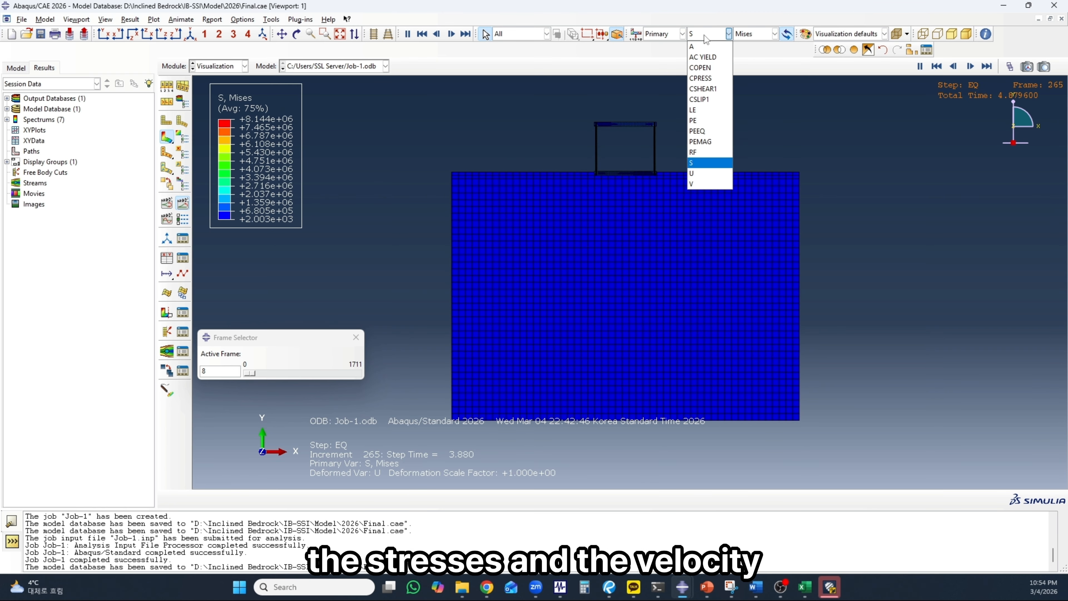
{"action": "left_click", "coordinate": [703, 182]}
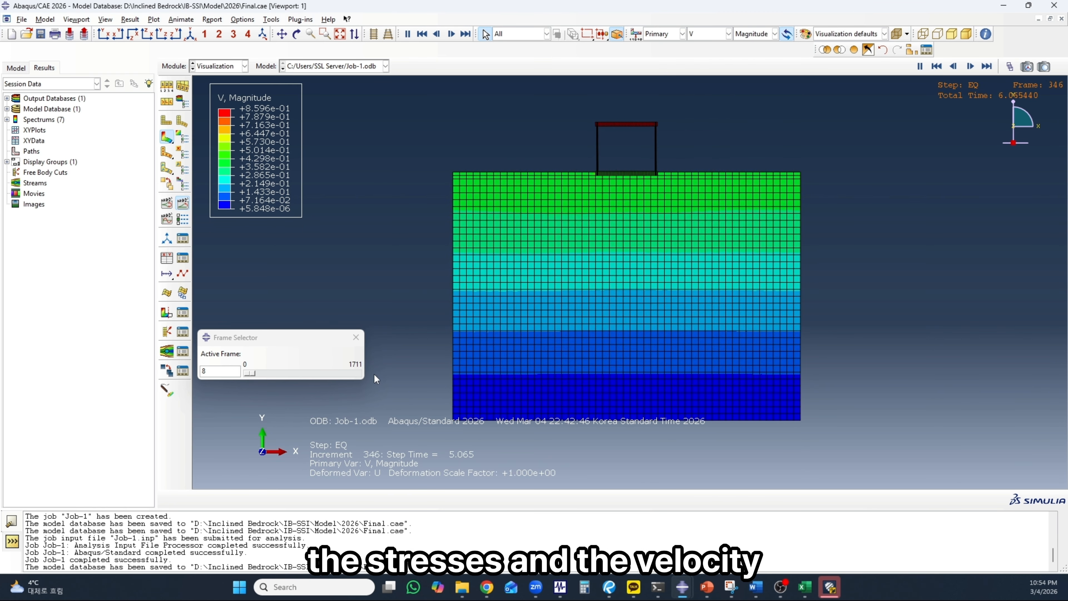
- Stop the velocity contour animation and close the frame selector
{"action": "left_click_drag", "start_coordinate": [311, 334], "coordinate": [359, 286]}
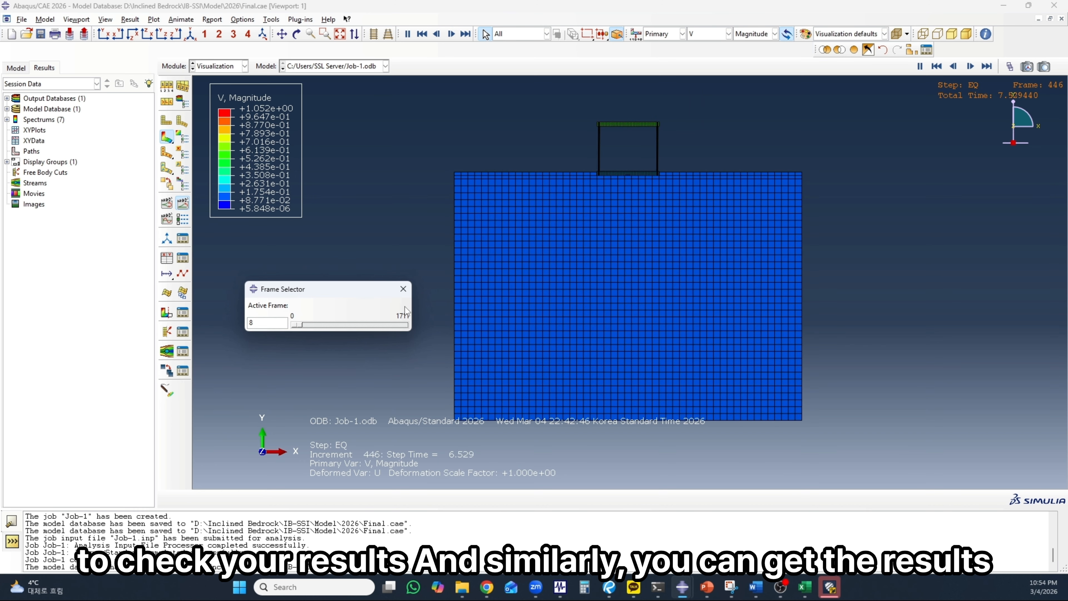
{"action": "left_click", "coordinate": [182, 203]}
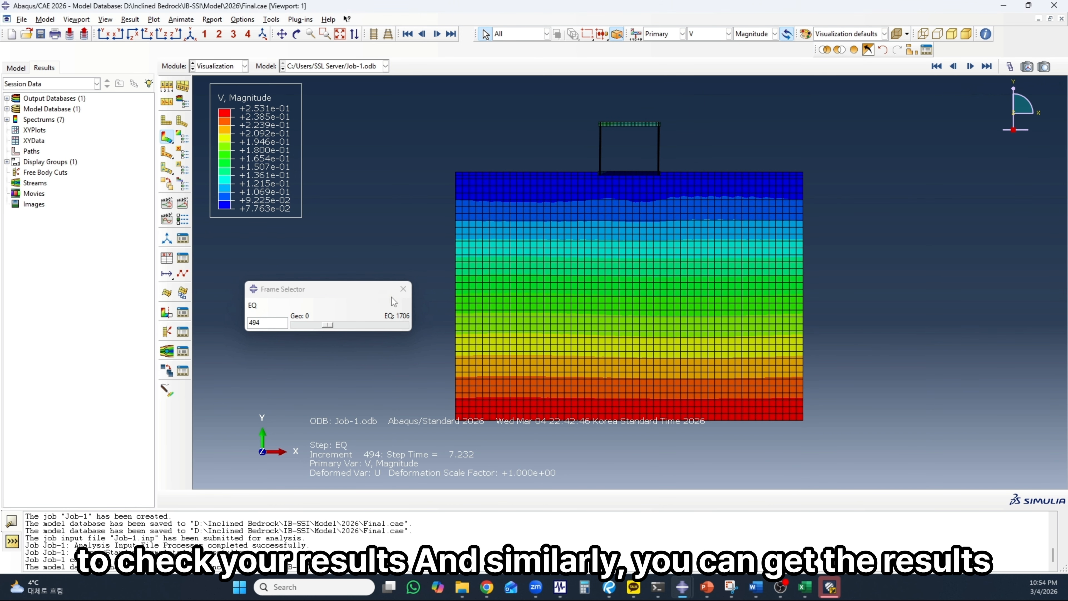
{"action": "left_click", "coordinate": [403, 290]}
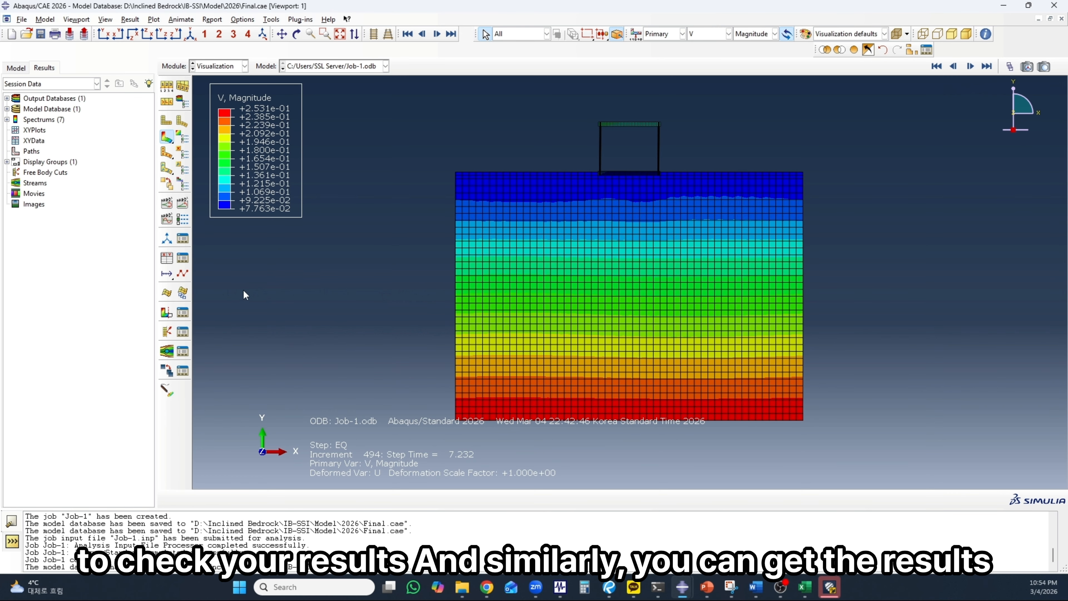
- Set up XY data extraction from ODB field output at the Unique Nodal position for spatial acceleration component A1
{"action": "left_click", "coordinate": [168, 261]}
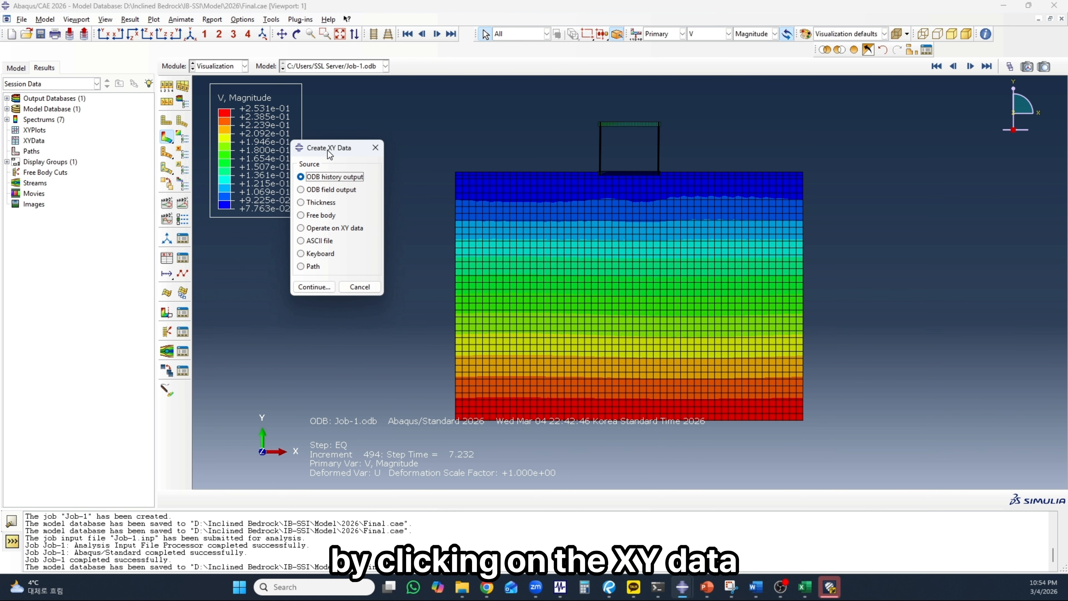
{"action": "scroll", "coordinate": [579, 293], "scroll_direction": "down", "scroll_amount": 2}
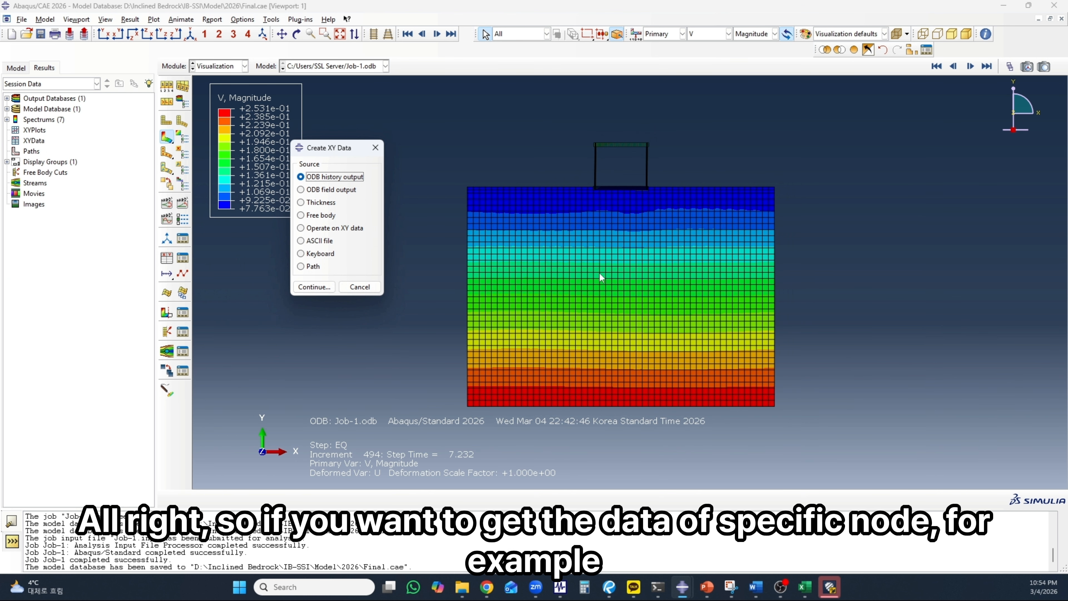
{"action": "left_click", "coordinate": [329, 190]}
{"action": "left_click", "coordinate": [317, 288]}
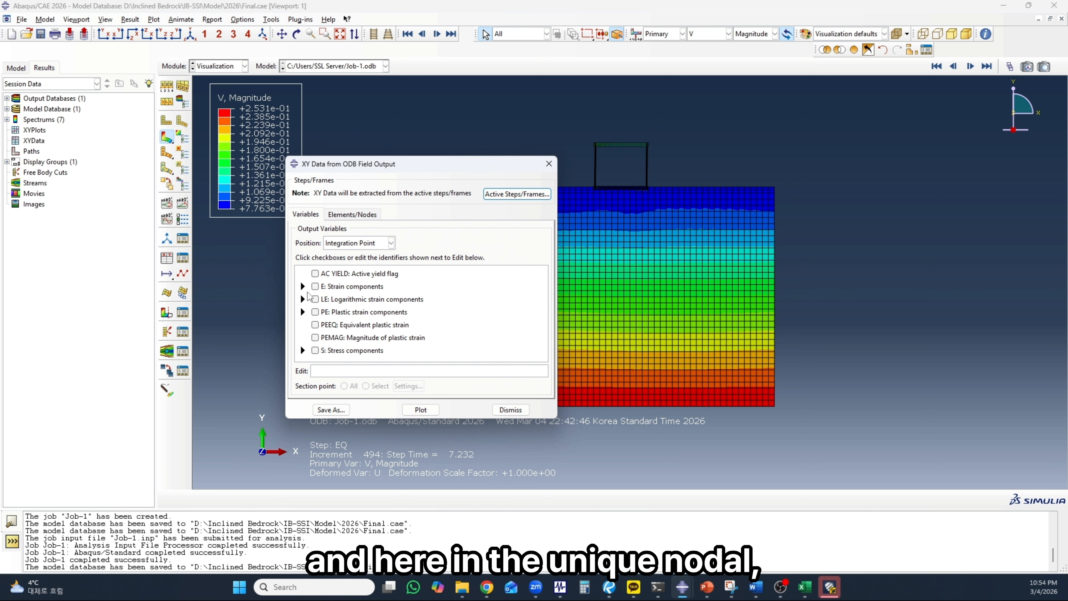
{"action": "left_click", "coordinate": [354, 241]}
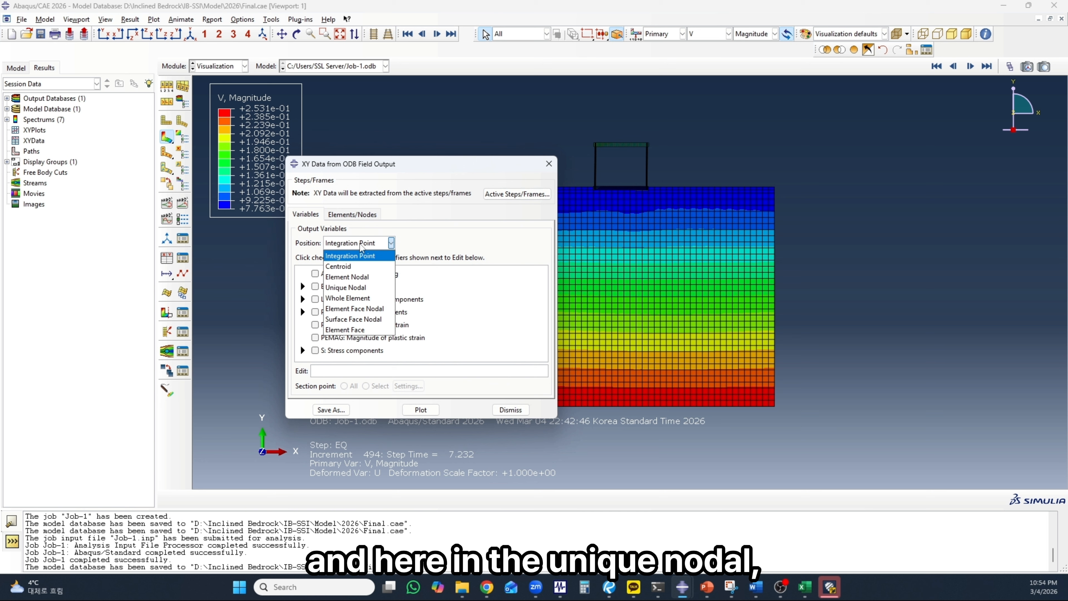
{"action": "left_click", "coordinate": [352, 291]}
{"action": "left_click_drag", "start_coordinate": [417, 173], "coordinate": [300, 189]}
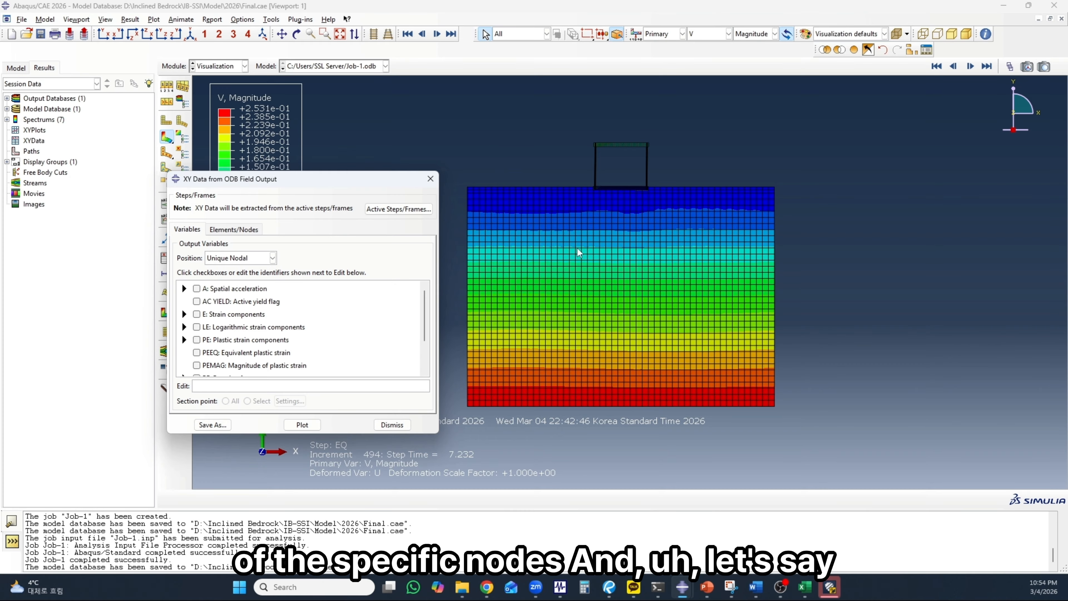
{"action": "scroll", "coordinate": [594, 140], "scroll_direction": "up", "scroll_amount": 4}
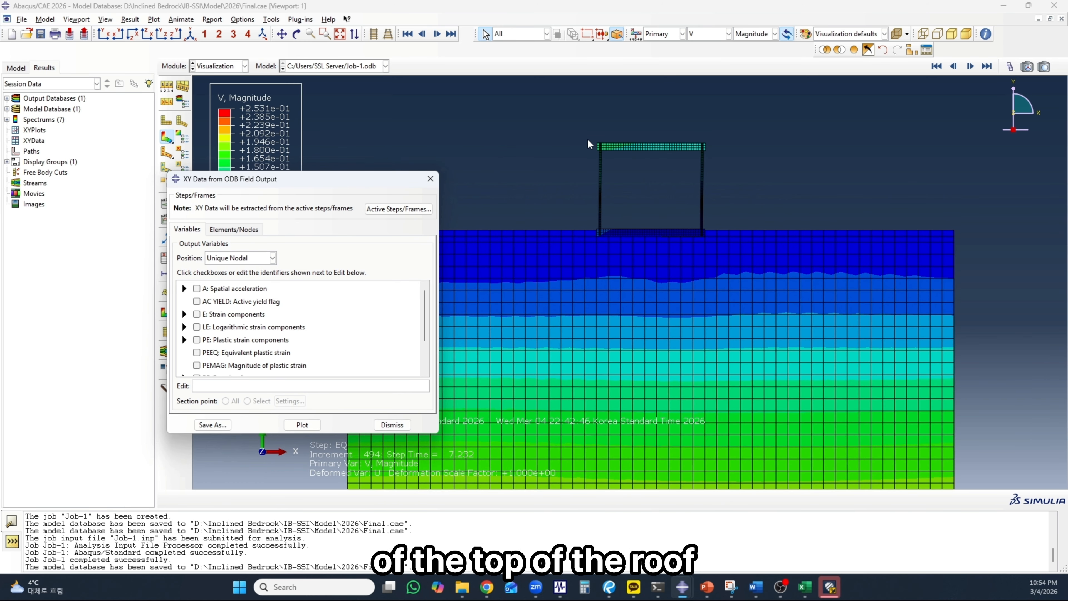
{"action": "left_click", "coordinate": [184, 289]}
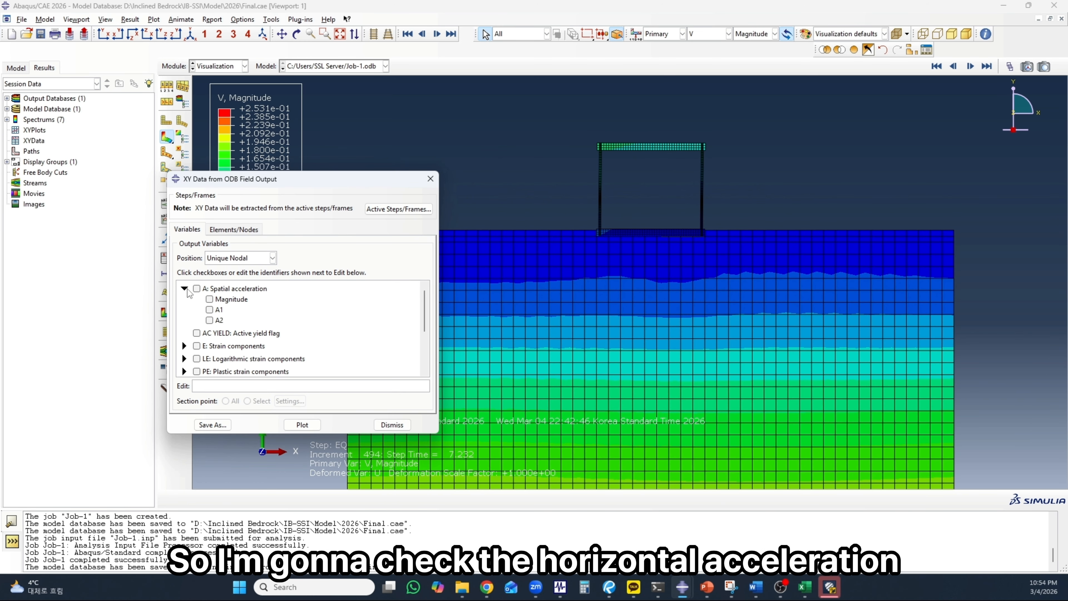
{"action": "left_click", "coordinate": [209, 310]}
- Pick the upper-left corner node of the building's roof in the viewport as the only node for the XY data extraction
{"action": "scroll", "coordinate": [614, 130], "scroll_direction": "up", "scroll_amount": 3}
{"action": "left_click", "coordinate": [233, 229]}
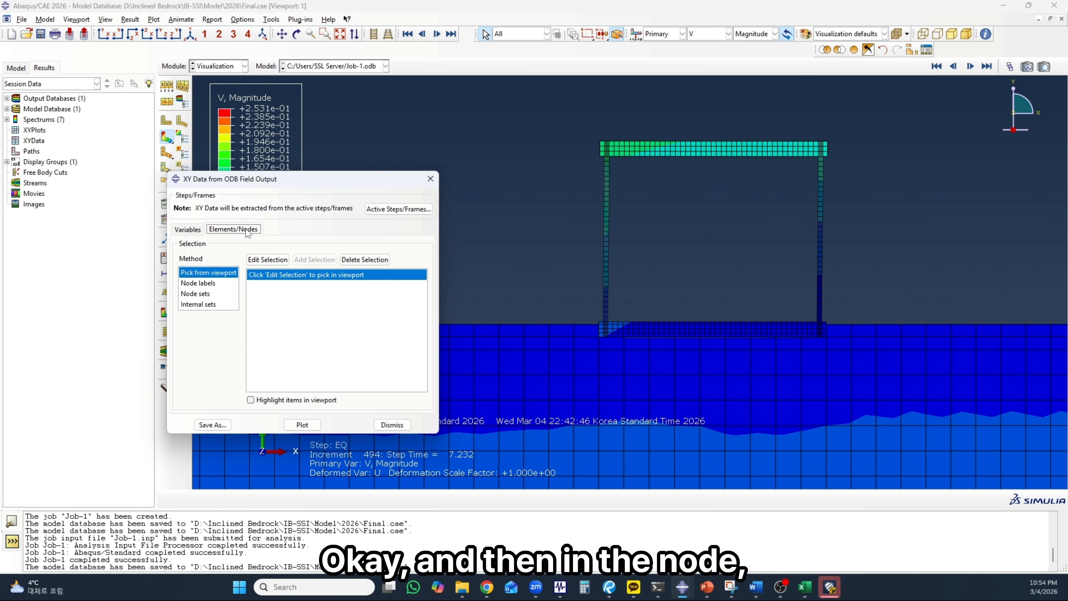
{"action": "left_click", "coordinate": [364, 260]}
{"action": "left_click", "coordinate": [268, 260]}
{"action": "scroll", "coordinate": [602, 152], "scroll_direction": "up", "scroll_amount": 1}
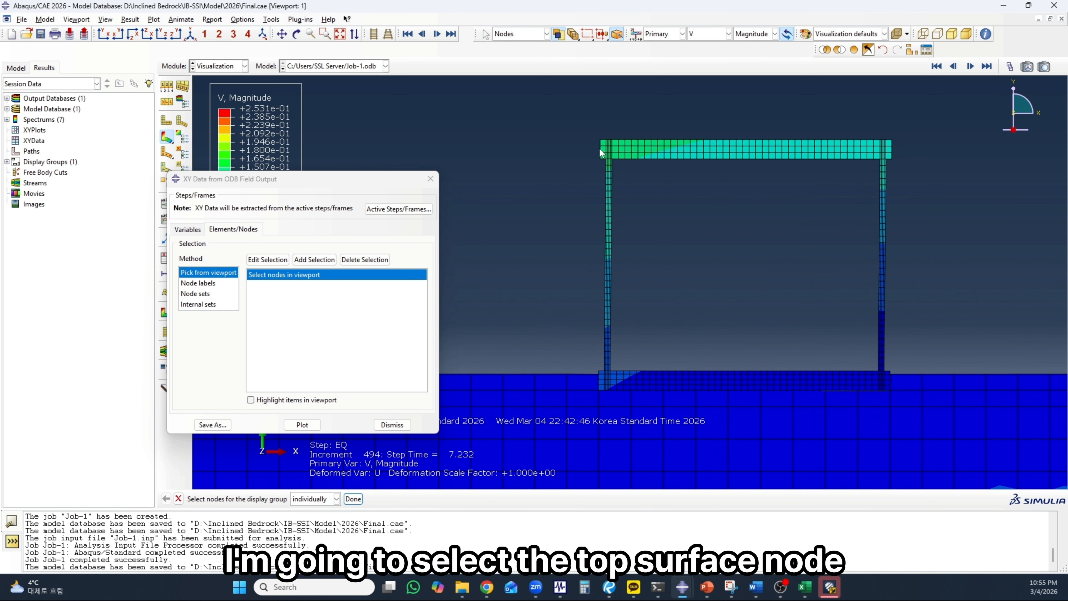
{"action": "scroll", "coordinate": [601, 153], "scroll_direction": "up", "scroll_amount": 1}
{"action": "left_click", "coordinate": [601, 140]}
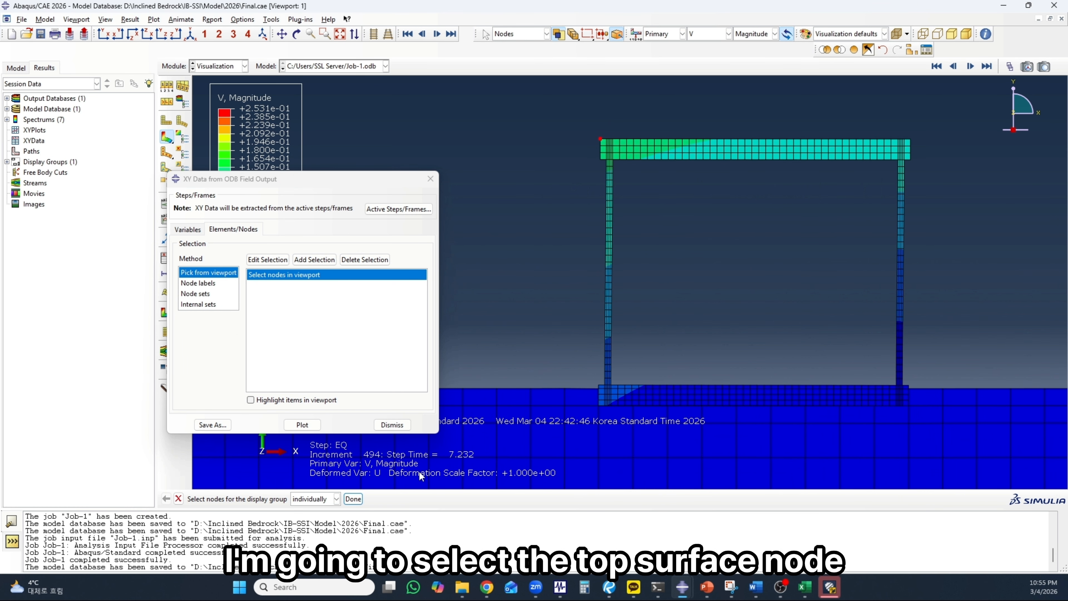
{"action": "left_click", "coordinate": [353, 499]}
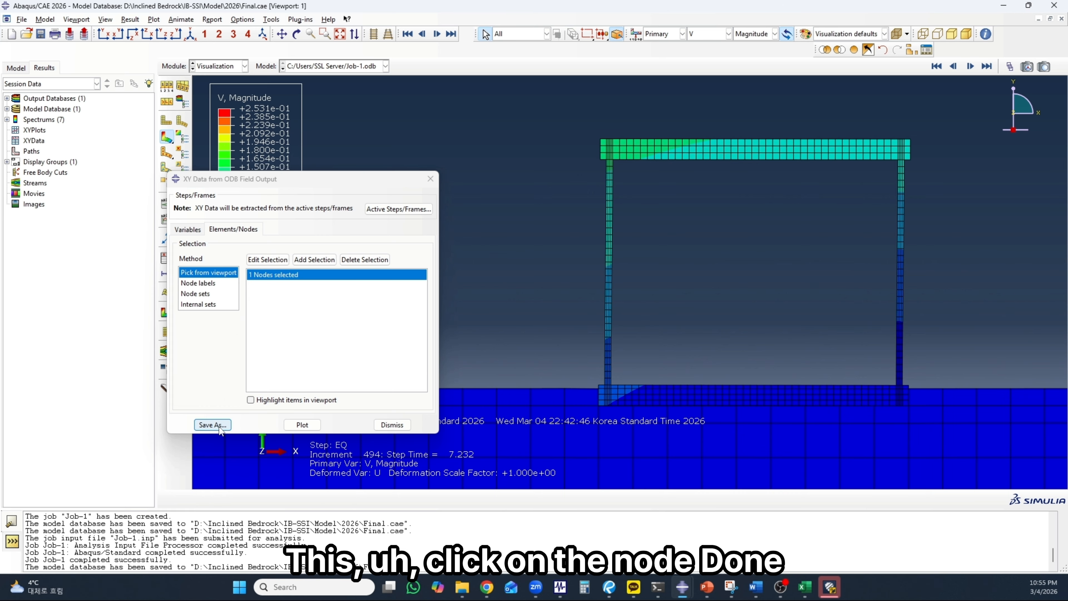
- Plot the A1 acceleration of the picked roof node over time and examine the unobstructed curve
{"action": "left_click", "coordinate": [303, 425]}
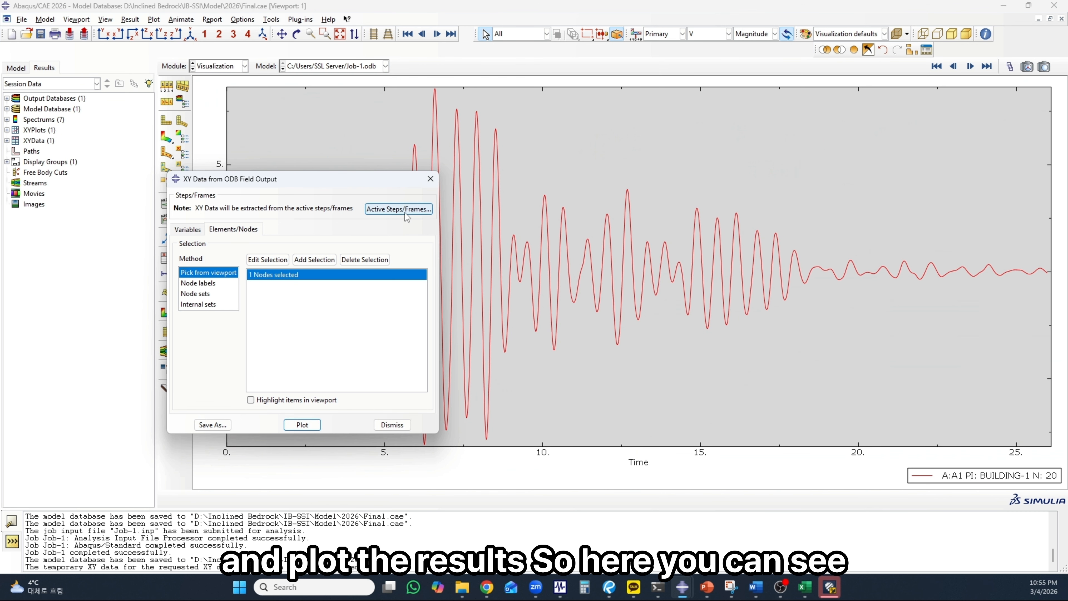
{"action": "left_click_drag", "start_coordinate": [375, 181], "coordinate": [93, 307]}
{"action": "left_click_drag", "start_coordinate": [87, 301], "coordinate": [85, 298]}
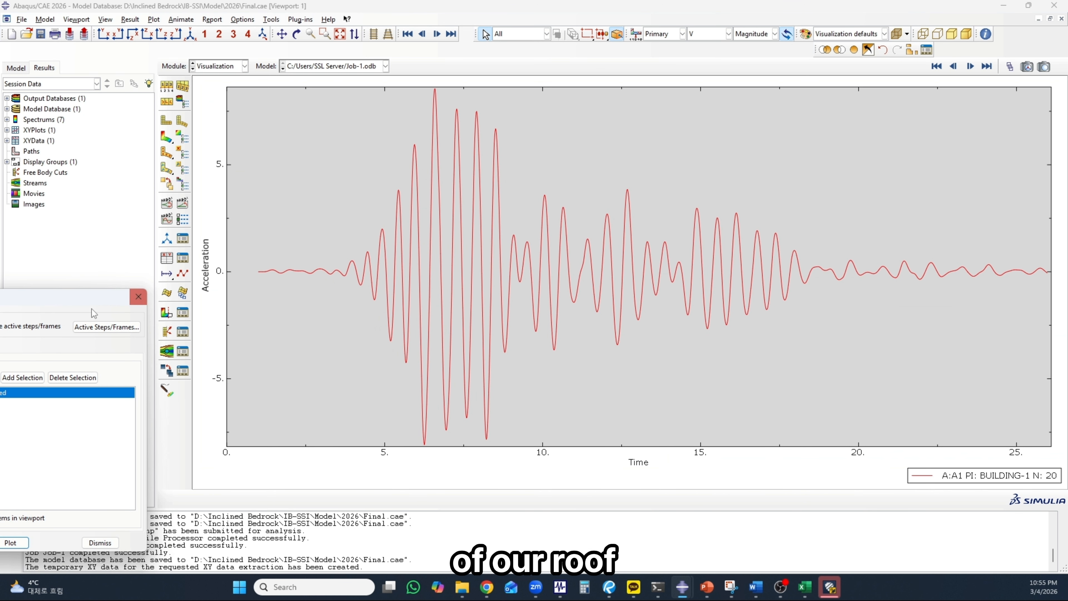
{"action": "left_click_drag", "start_coordinate": [59, 307], "coordinate": [393, 210]}
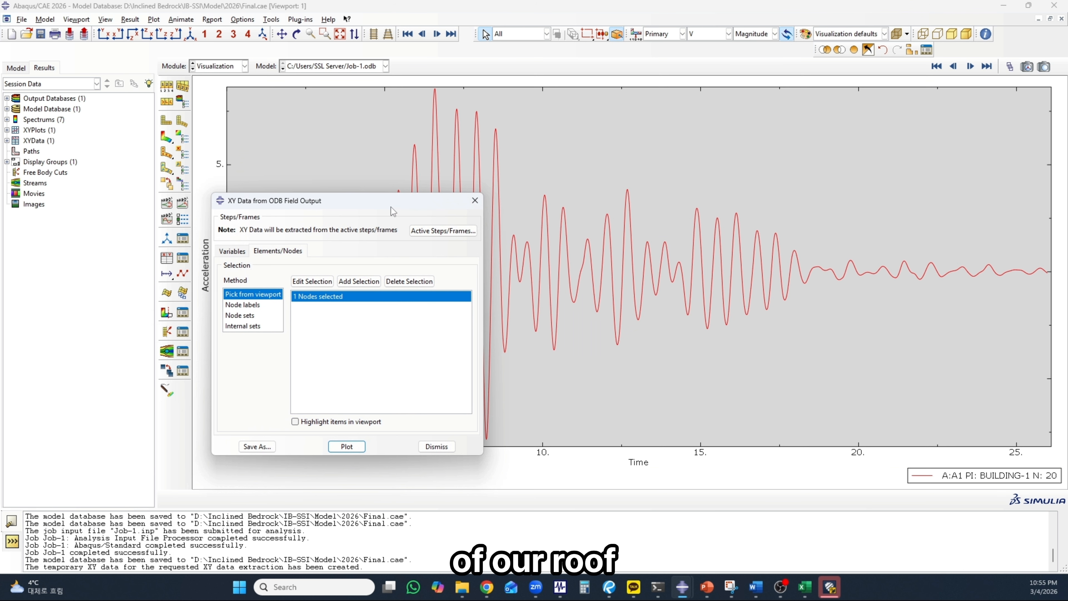
- Inspect the time and acceleration columns of the extracted A1 data without editing them, and dismiss the extraction dialog
{"action": "left_click", "coordinate": [7, 141]}
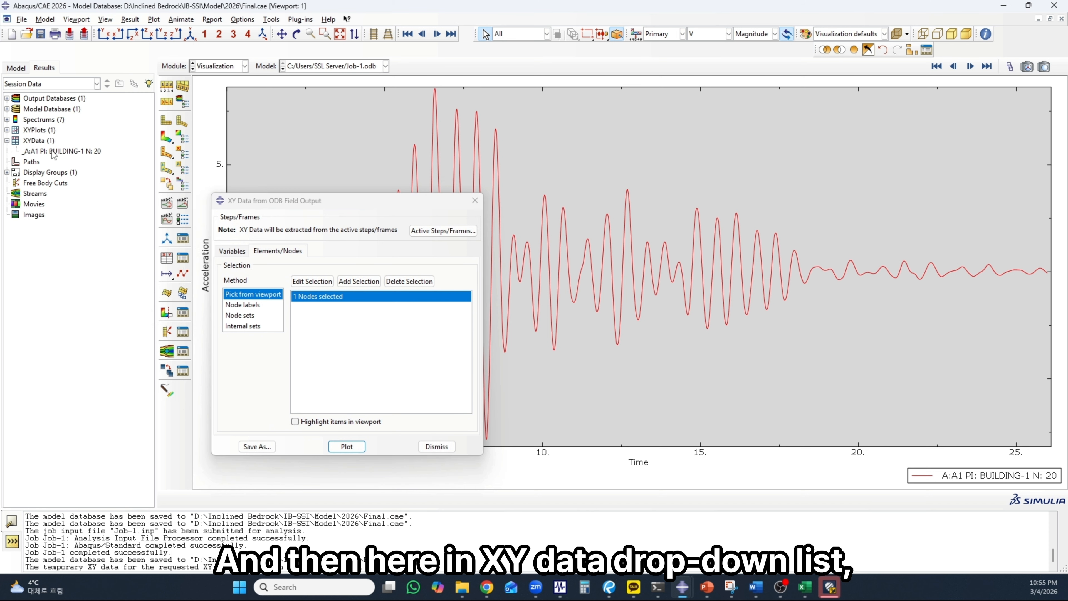
{"action": "right_click", "coordinate": [70, 151]}
{"action": "left_click", "coordinate": [96, 182]}
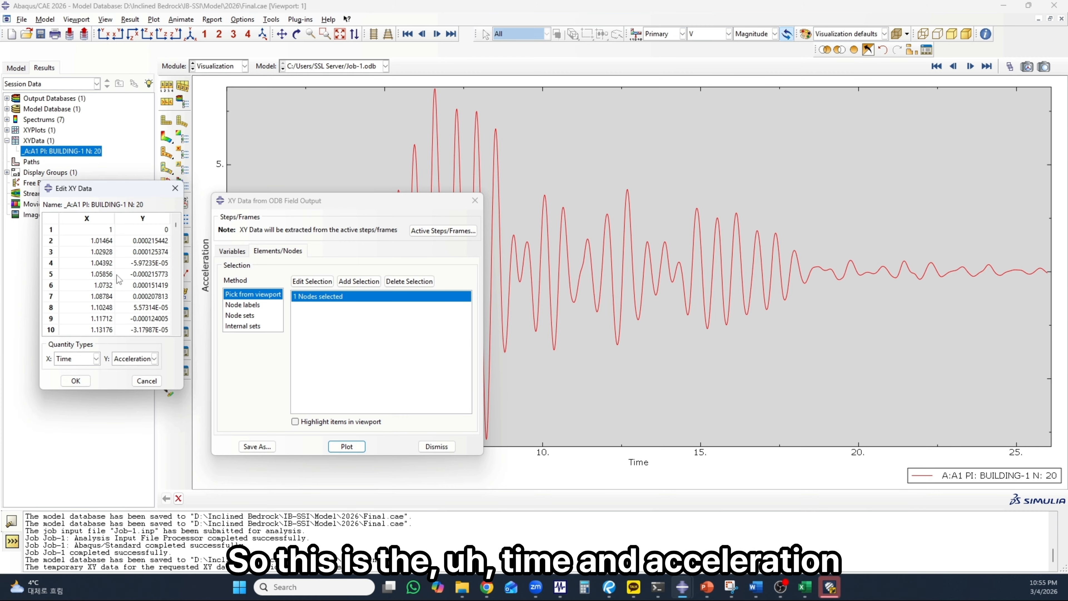
{"action": "left_click", "coordinate": [105, 219]}
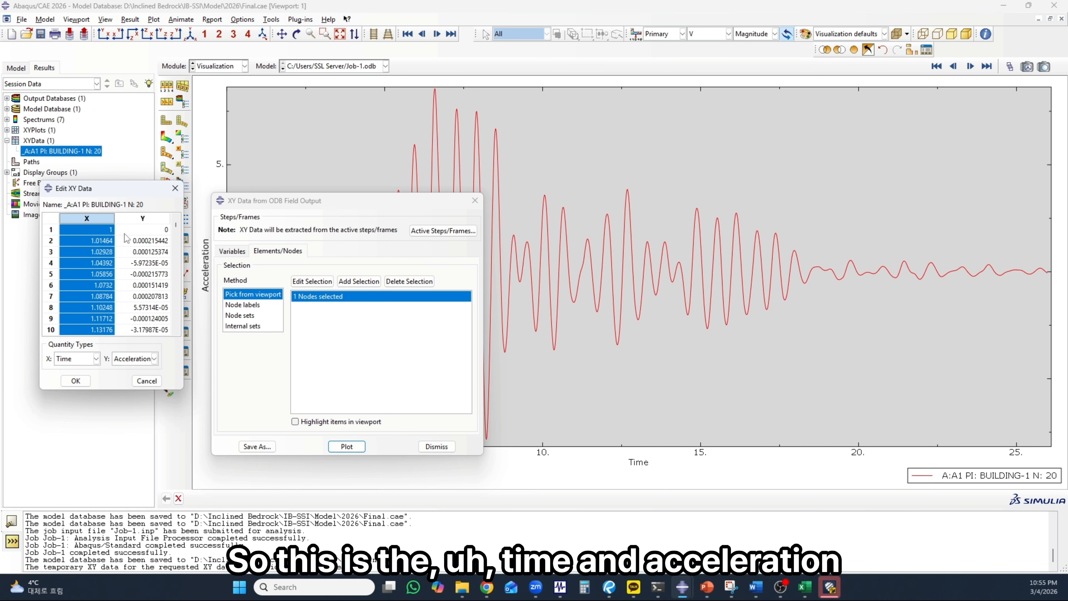
{"action": "left_click", "coordinate": [159, 222]}
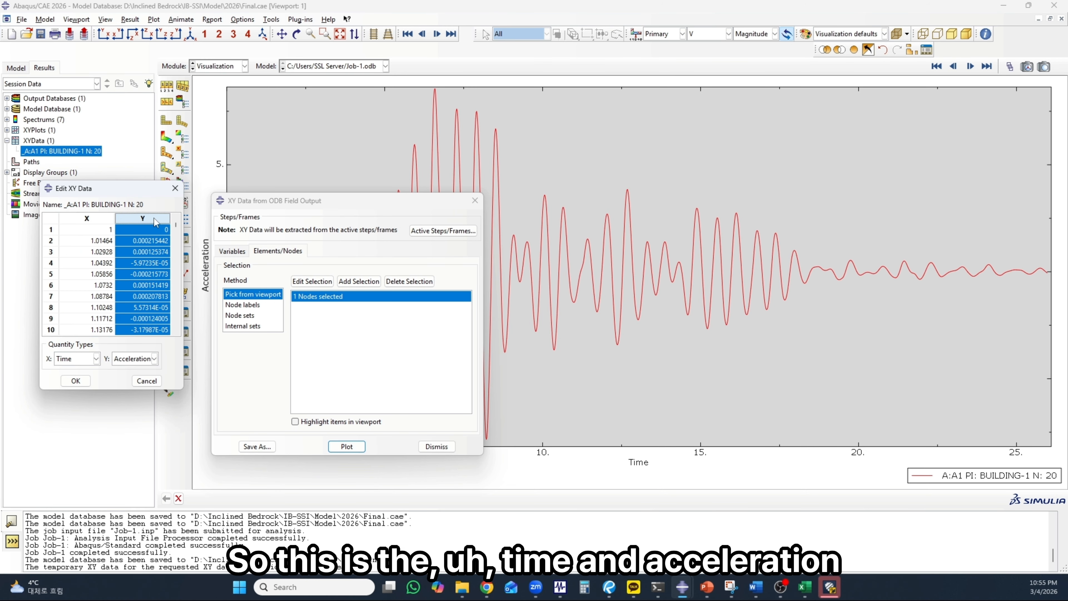
{"action": "left_click", "coordinate": [149, 381]}
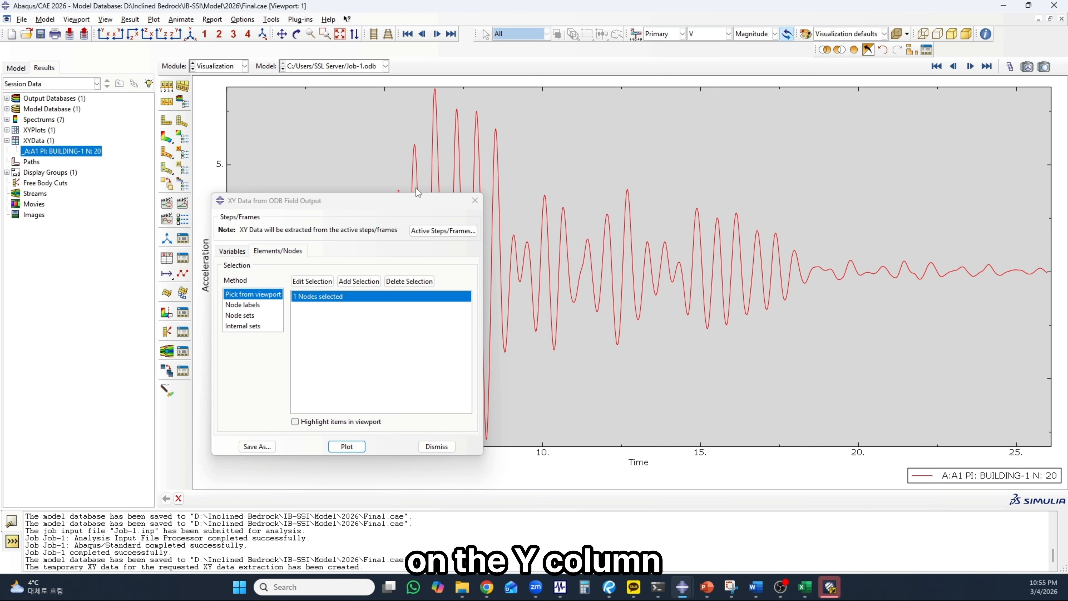
{"action": "left_click_drag", "start_coordinate": [419, 195], "coordinate": [435, 163]}
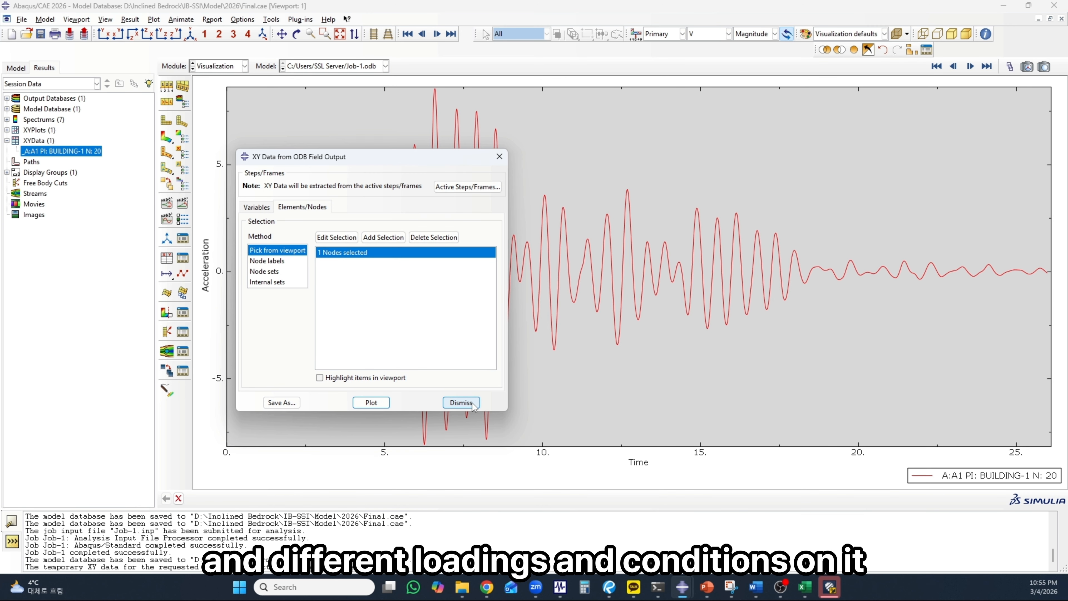
{"action": "left_click", "coordinate": [461, 403]}
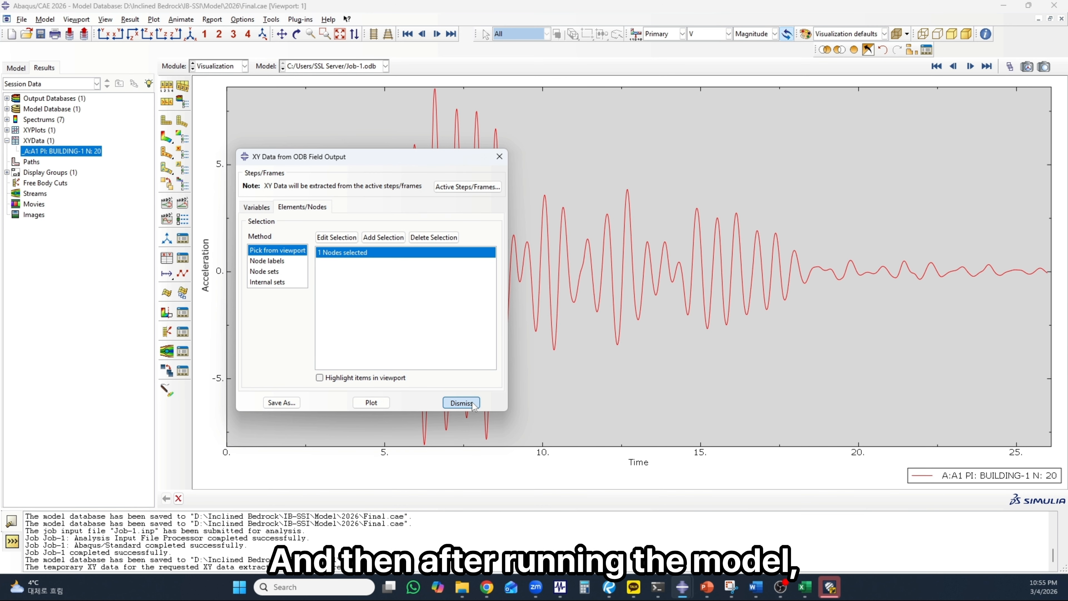